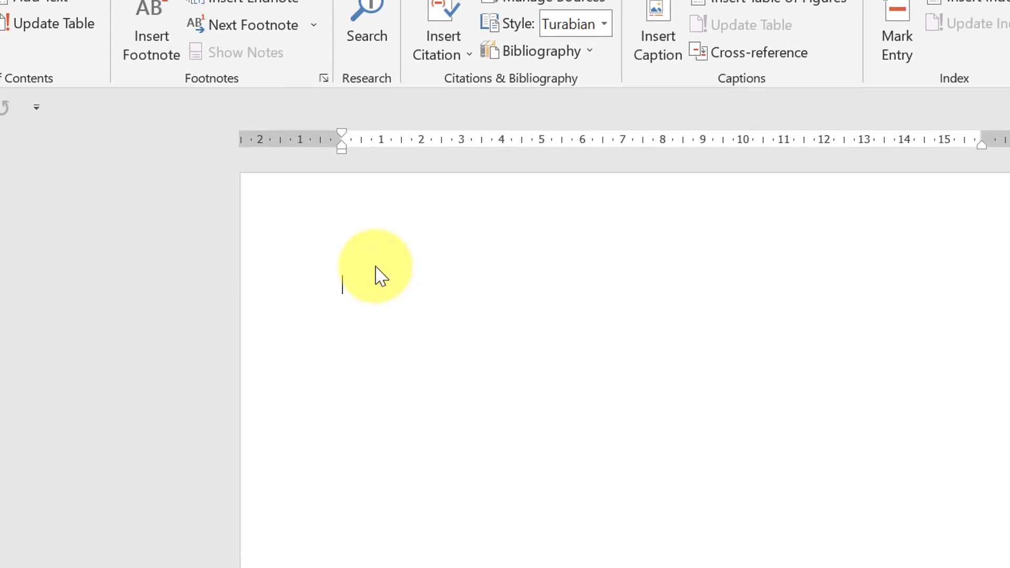
- Generate sample paragraphs with =rand() and push the Themes paragraph onto a new page
type("r")
type("and()")
key("Return")
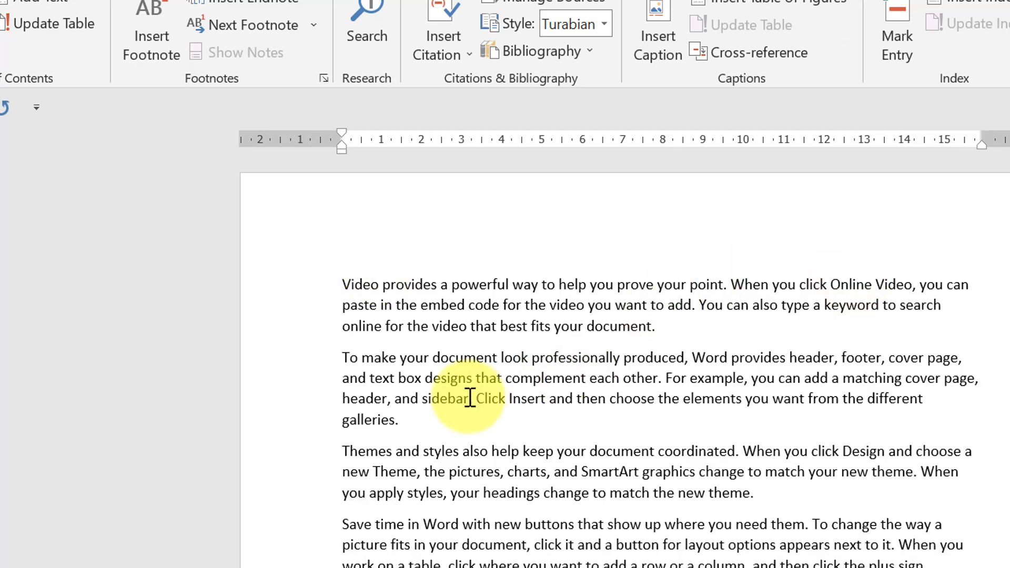
left_click(429, 431)
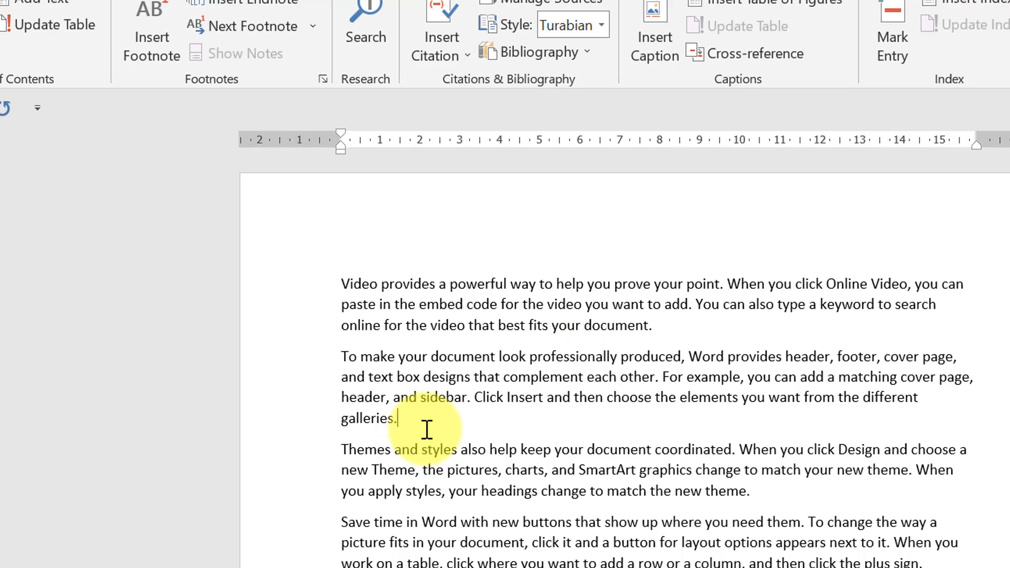
key("Return")
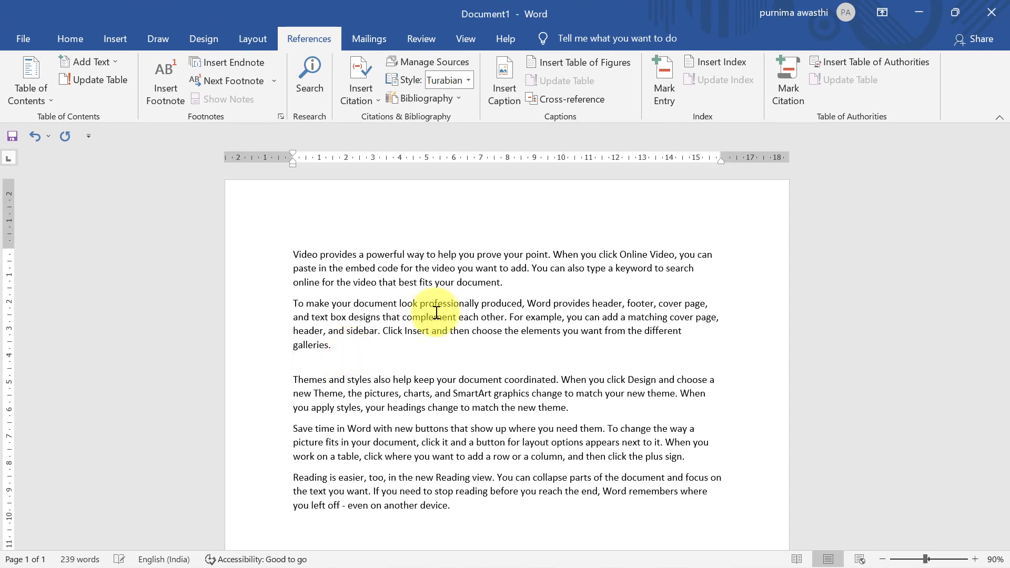
key("ctrl+Return")
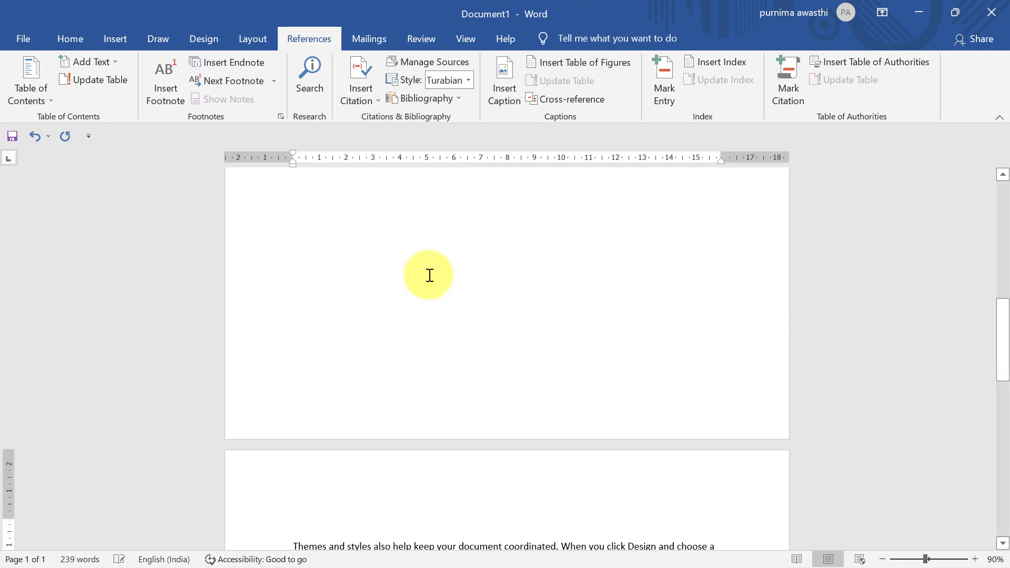
left_click_drag(1001, 315, 1006, 179)
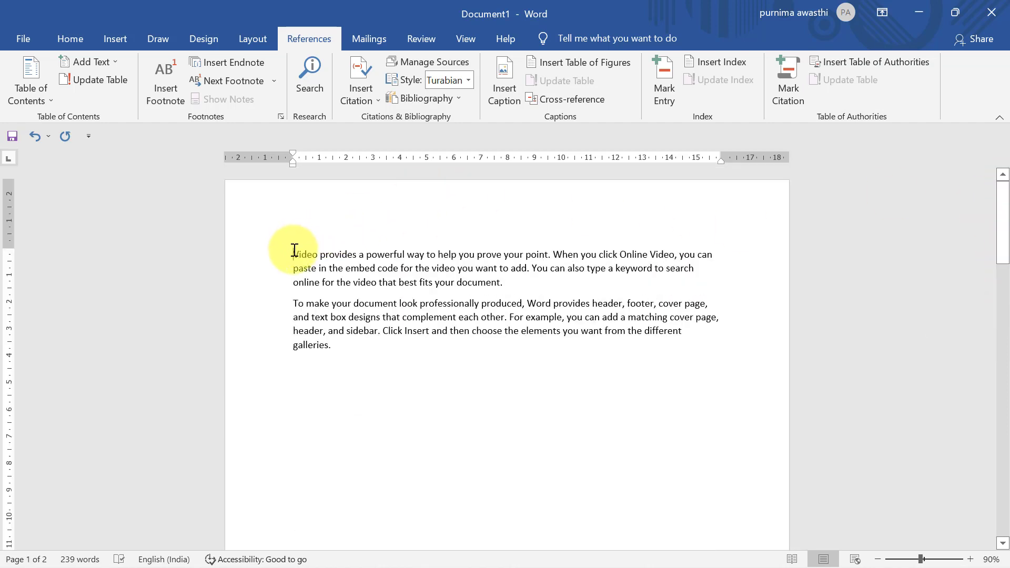
- Add a 'Chapter 1' line above the first paragraph and select it
key("Return")
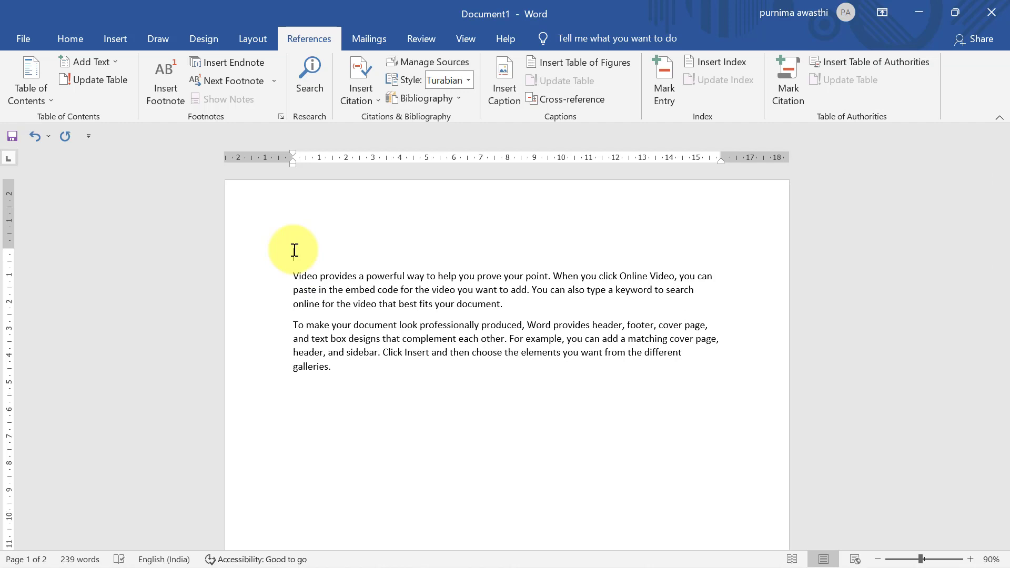
type("Chap")
type("ter 1")
key("shift+Left")
key("shift+Left")
key("shift+Left")
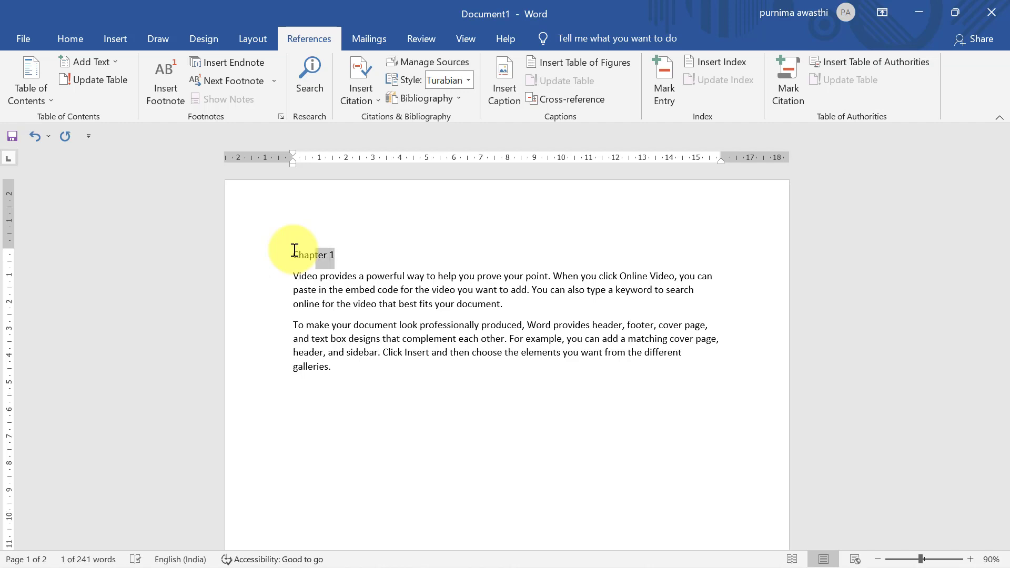
key("shift+Left")
key("shift+Left")
key("shift+Left")
key("shift+Left")
key("shift+Left")
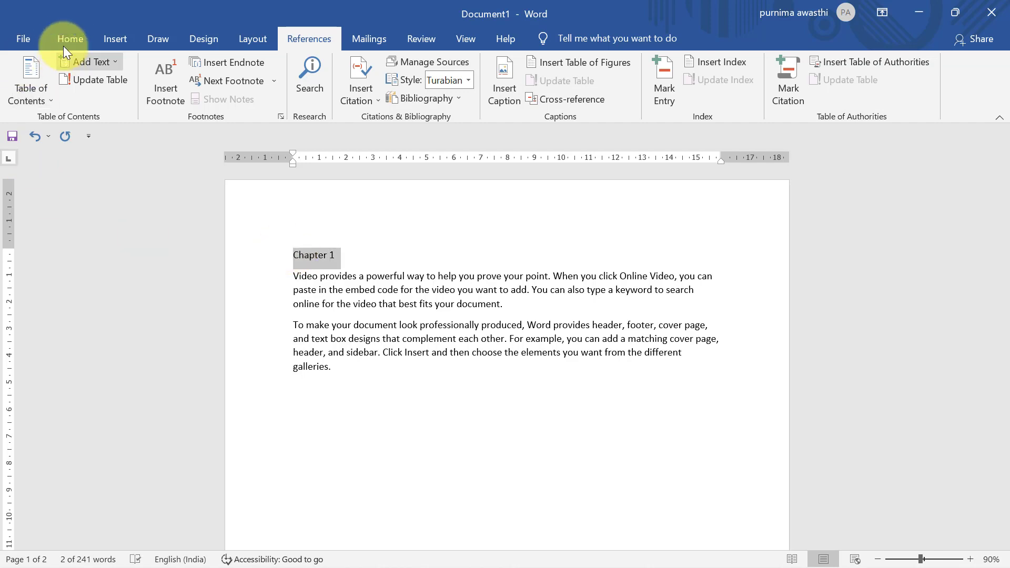
- Apply the Heading 1 style to the Chapter 1 line
left_click(64, 39)
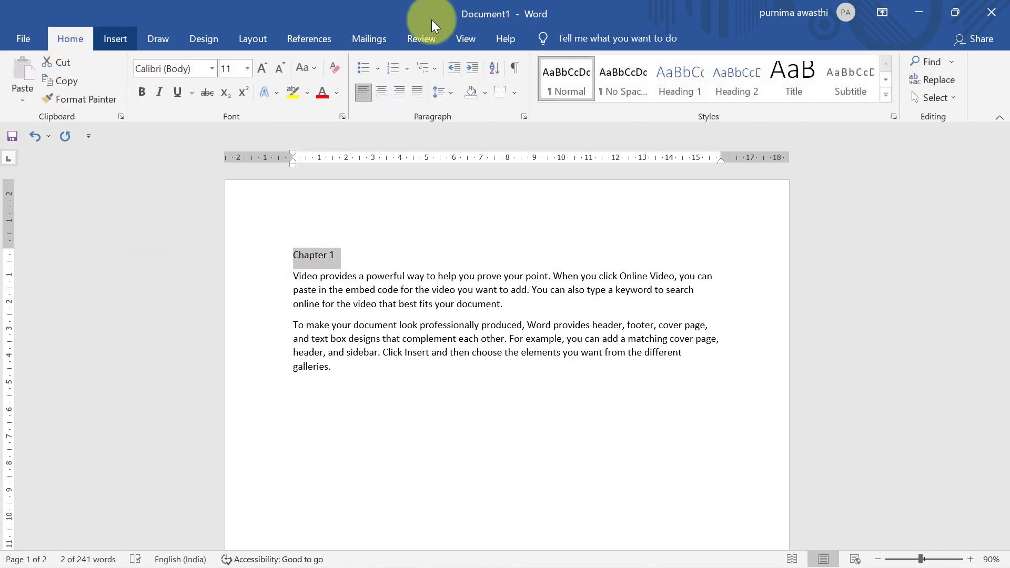
left_click(673, 93)
left_click(674, 93)
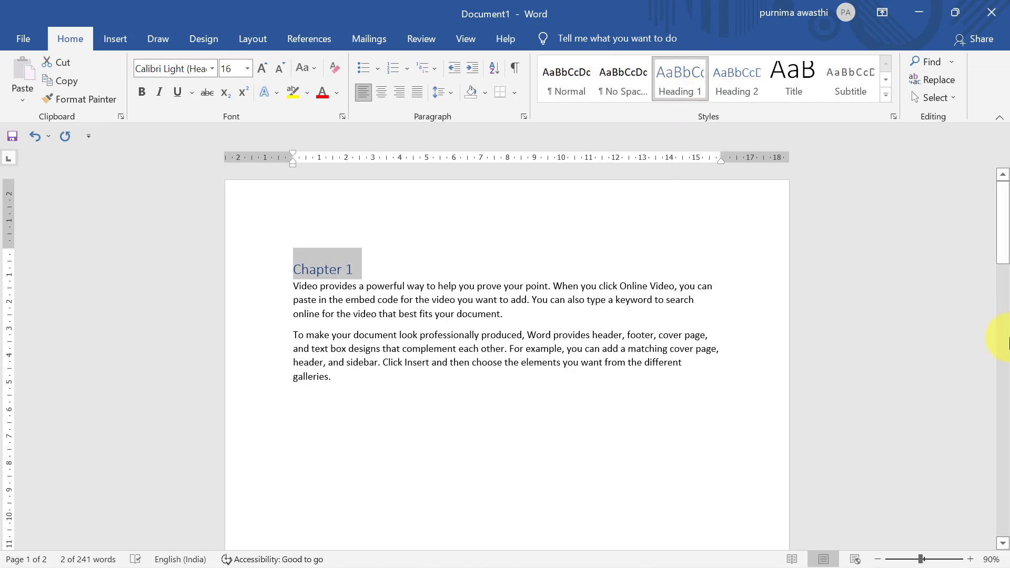
- Add a 'Chapter 2' line above the Themes paragraph and style it Heading 1
left_click_drag(1005, 234, 1004, 412)
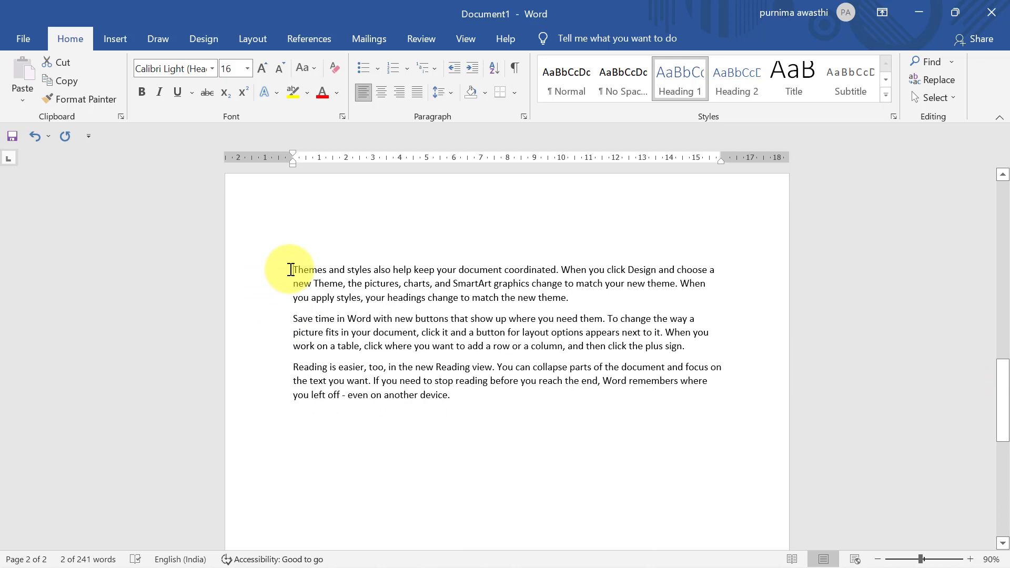
left_click(291, 270)
key("Return")
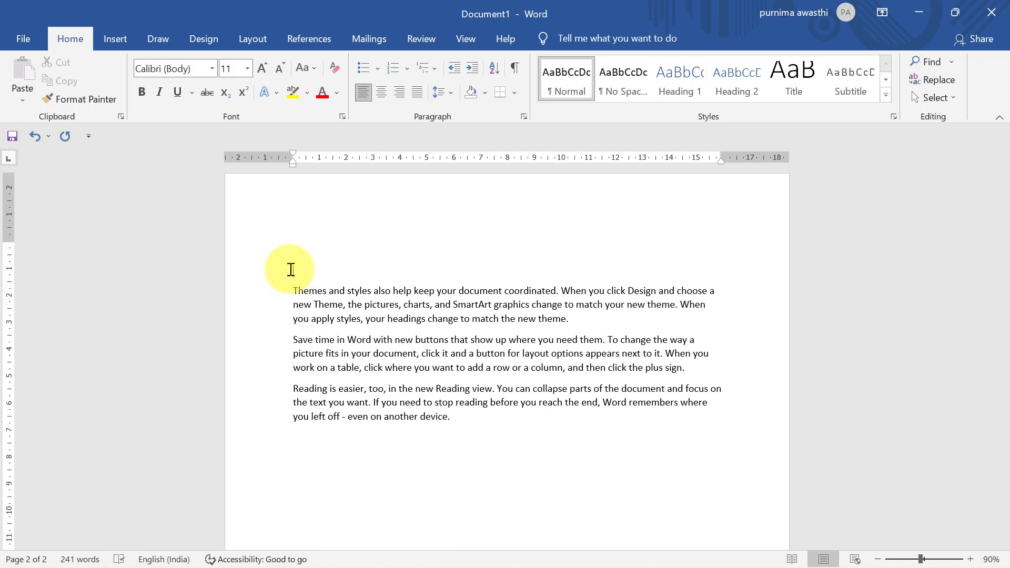
type("chapt")
type("er 2")
key("shift+Left")
key("shift+Left")
key("shift+Left")
key("shift+Left")
key("shift+Left")
key("shift+Left")
key("shift+Left")
key("shift+Left")
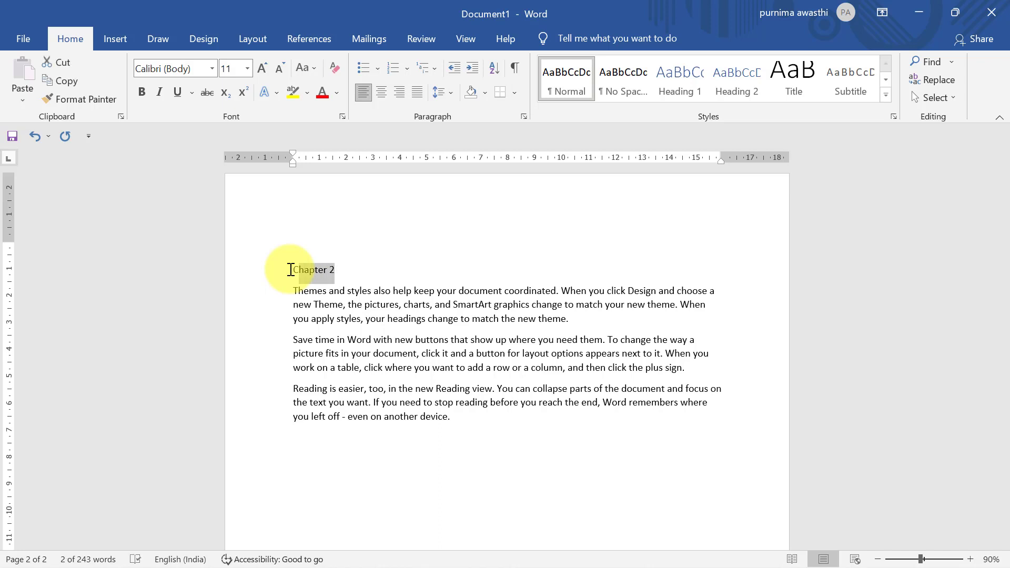
key("shift+Left")
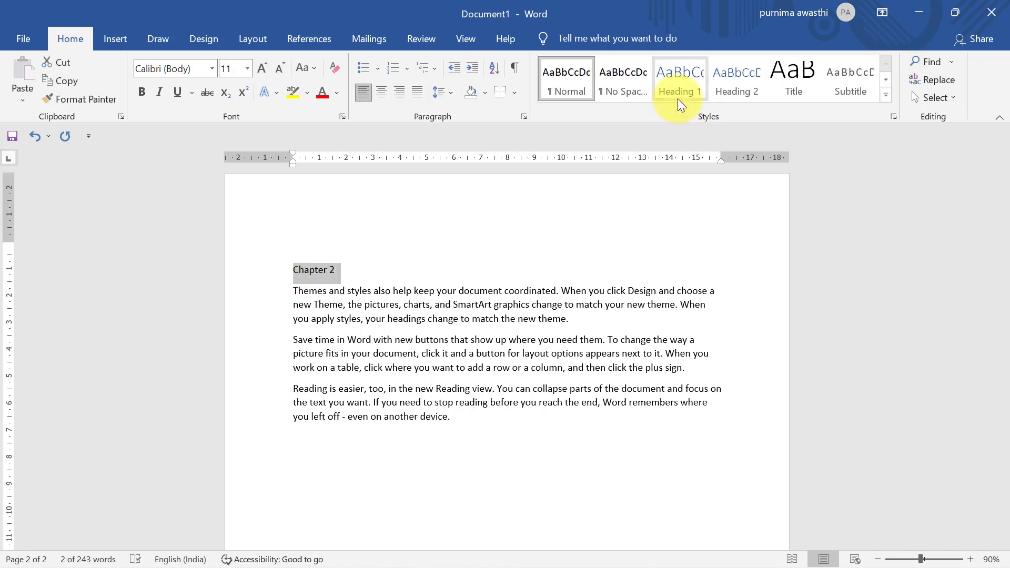
left_click(681, 99)
mouse_move(1002, 426)
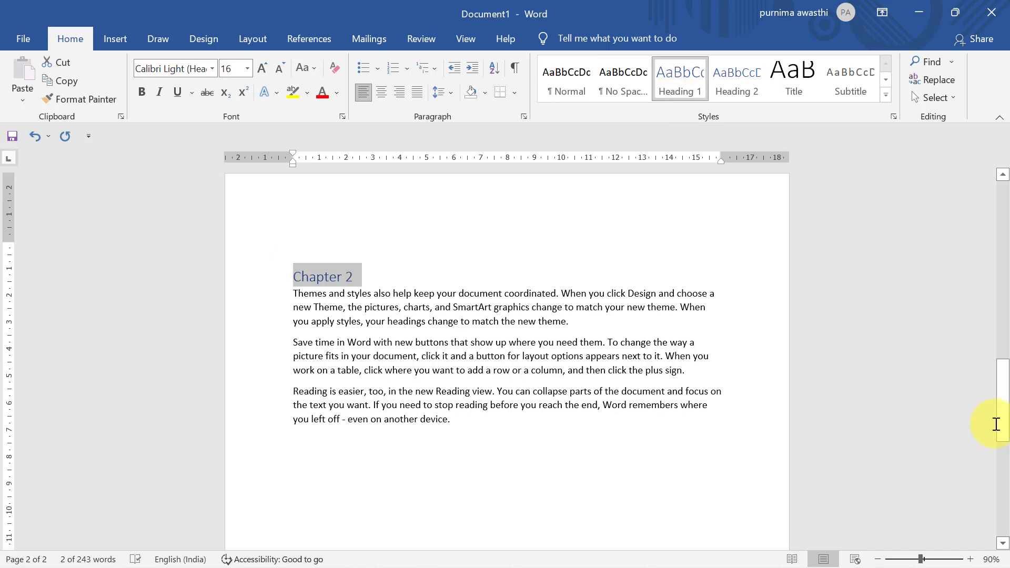
left_click_drag(1002, 432, 1002, 248)
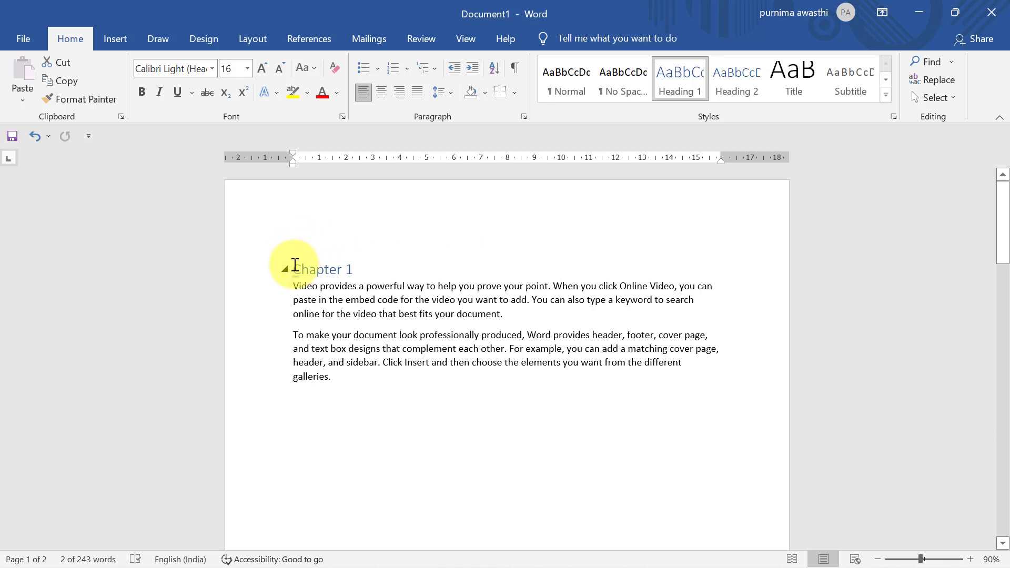
- Insert a page break before Chapter 1 and place the caret on the new blank first page
left_click(295, 264)
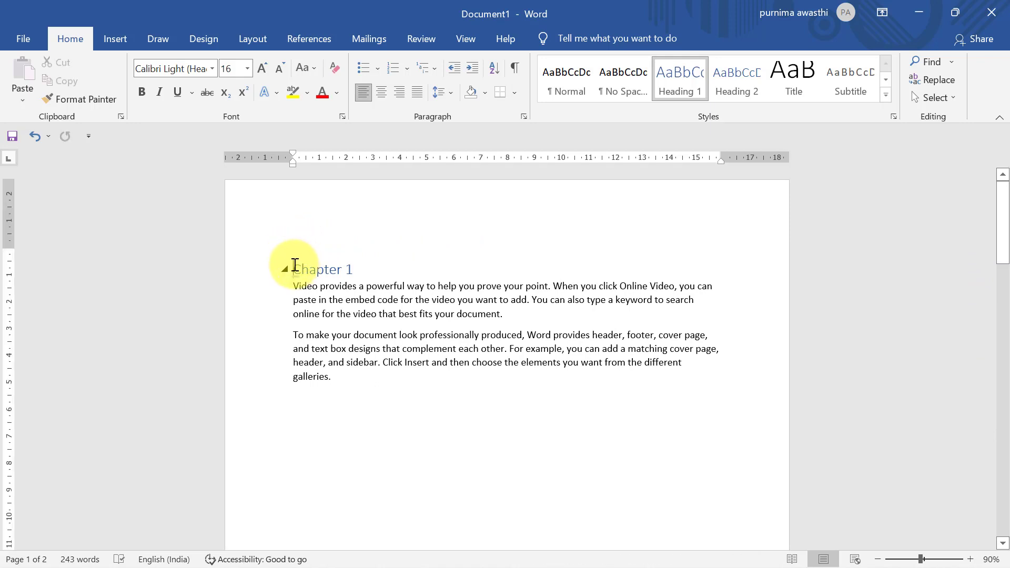
left_click(122, 45)
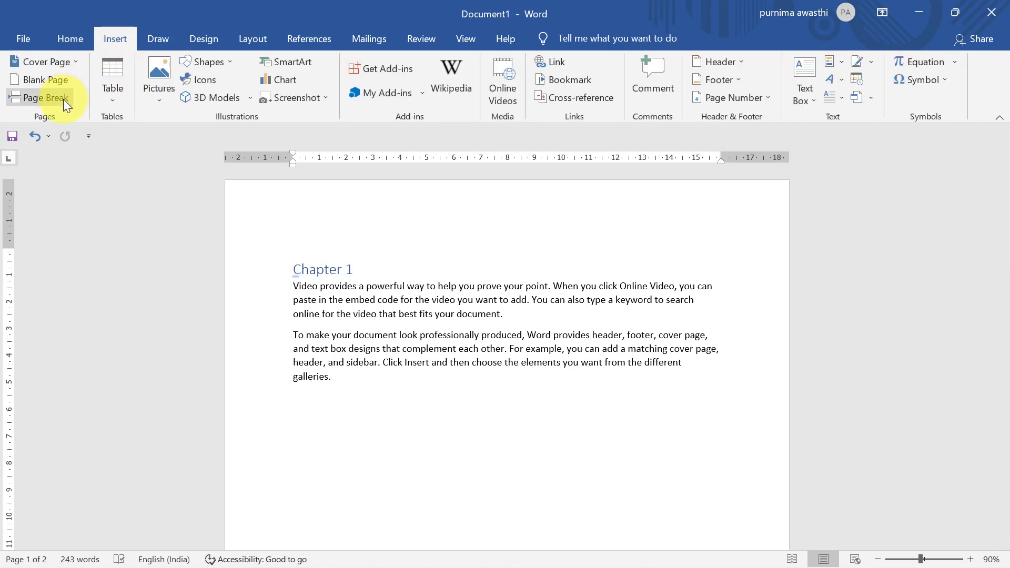
left_click(46, 98)
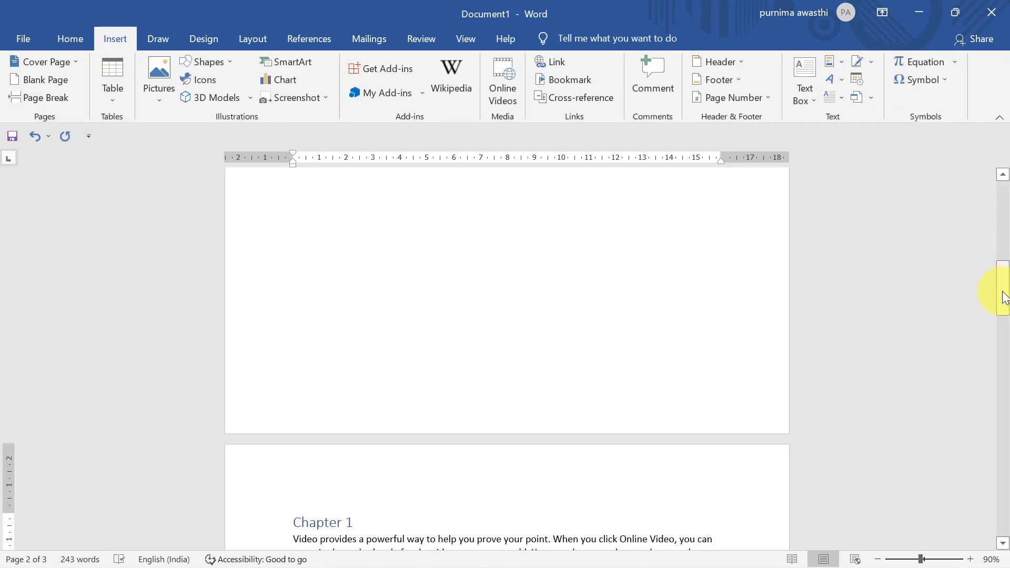
left_click_drag(1005, 297, 1005, 208)
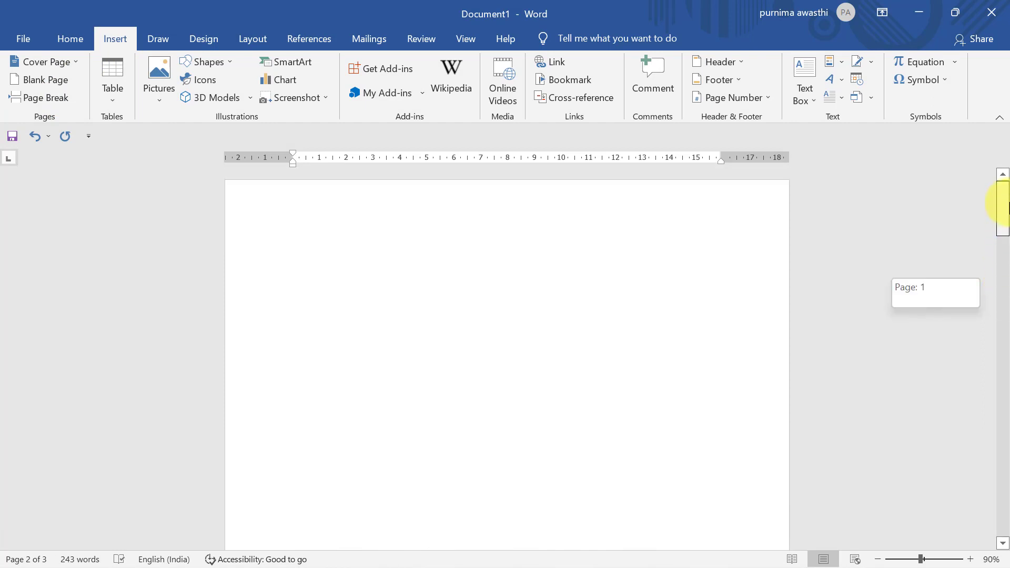
double_click(303, 266)
left_click(303, 266)
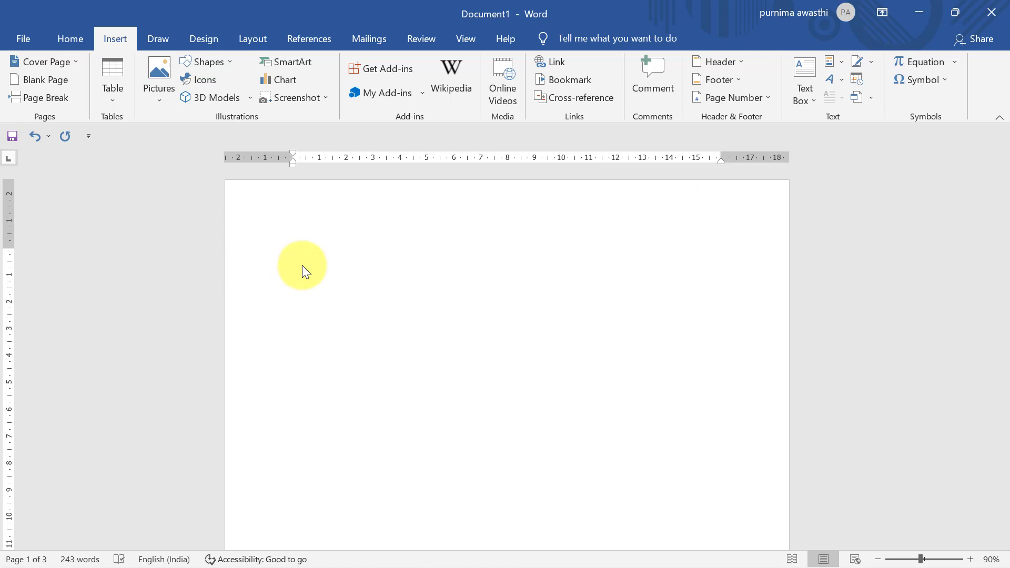
- Insert an Automatic Table of contents from the References tab on the blank first page
left_click(315, 39)
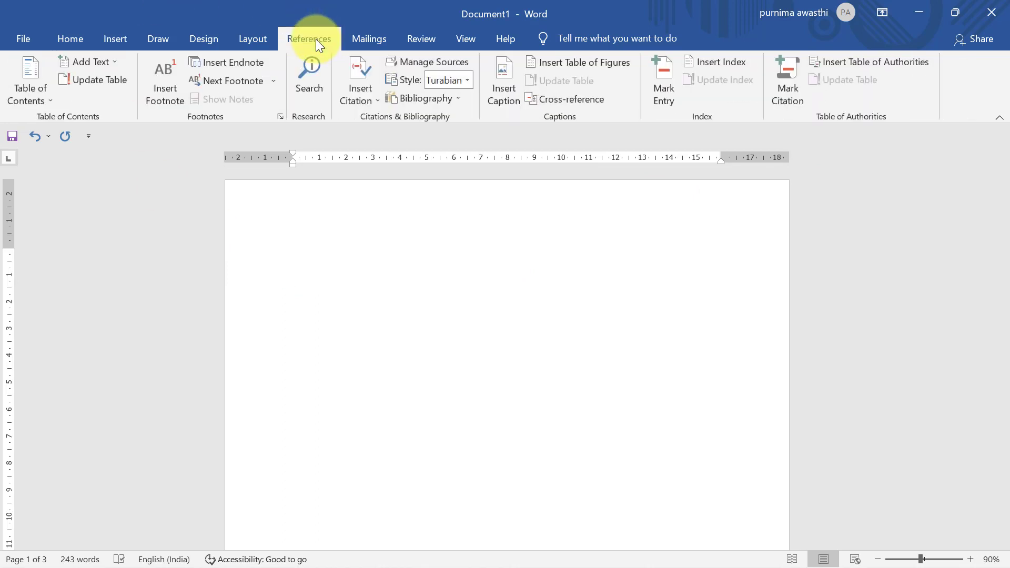
left_click(39, 93)
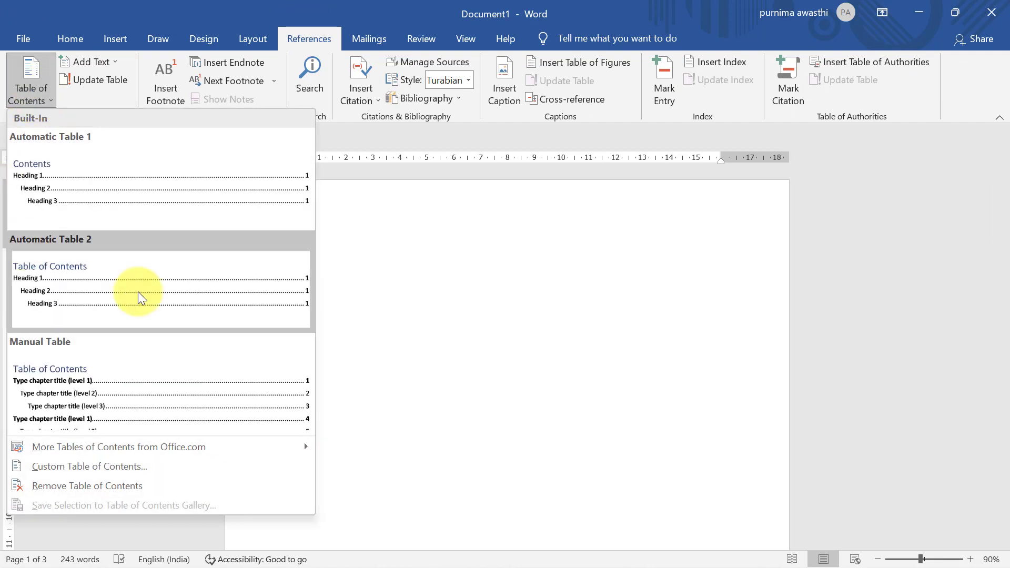
left_click(150, 192)
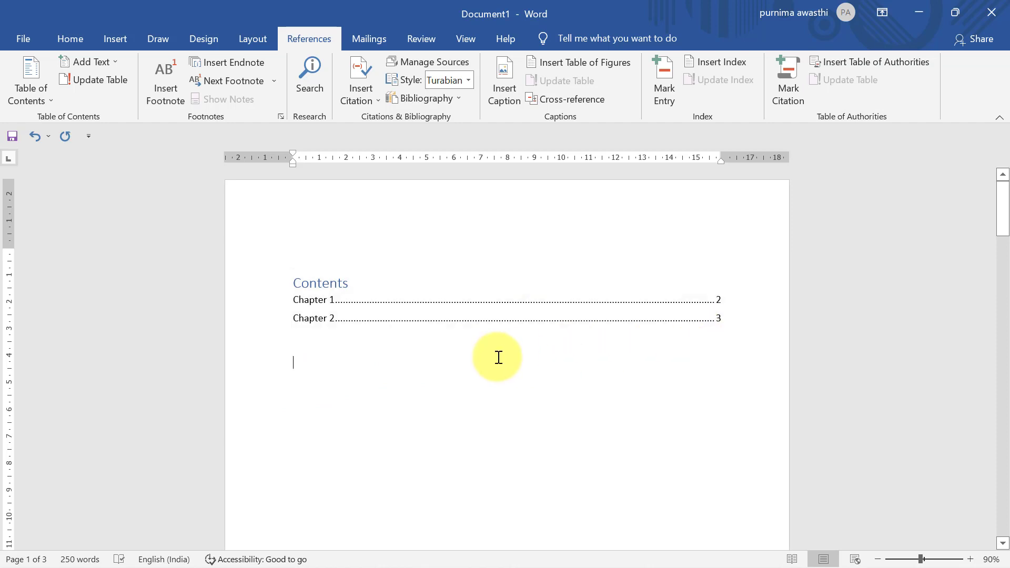
- Insert a page break after the first paragraph of the Chapter 1 text
left_click(334, 308, "ctrl")
double_click(330, 301)
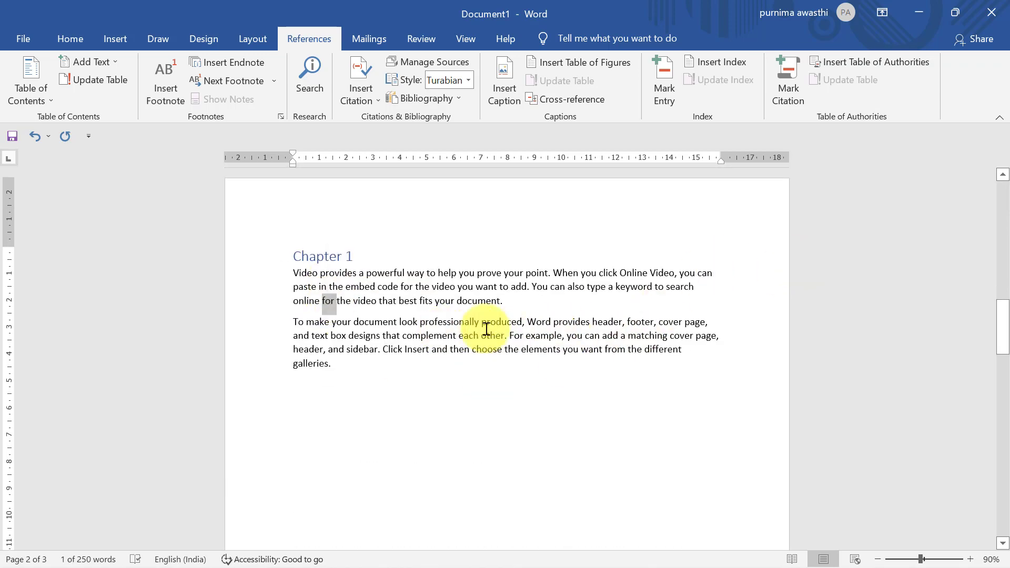
left_click_drag(1003, 327, 1004, 209)
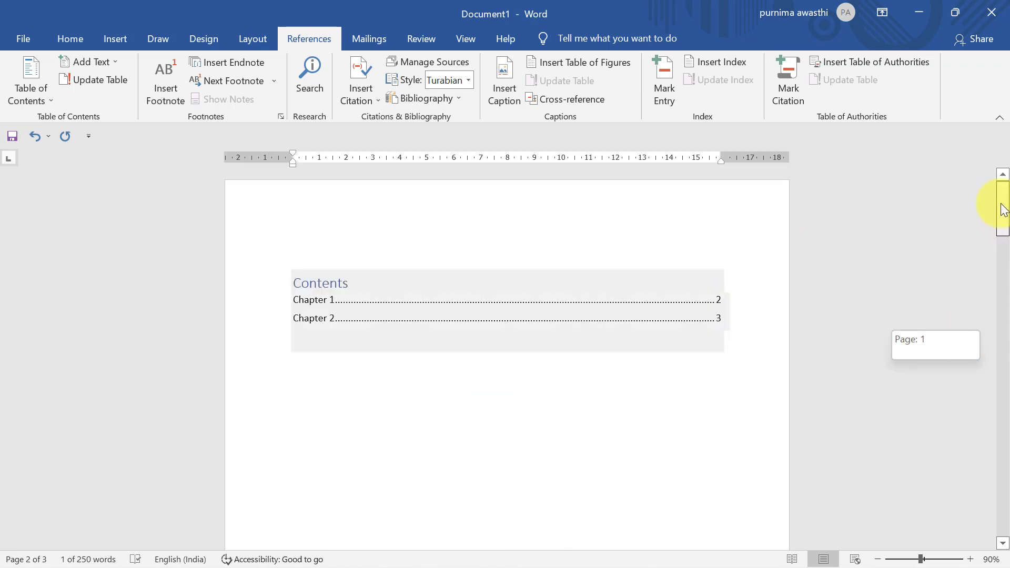
left_click(516, 405)
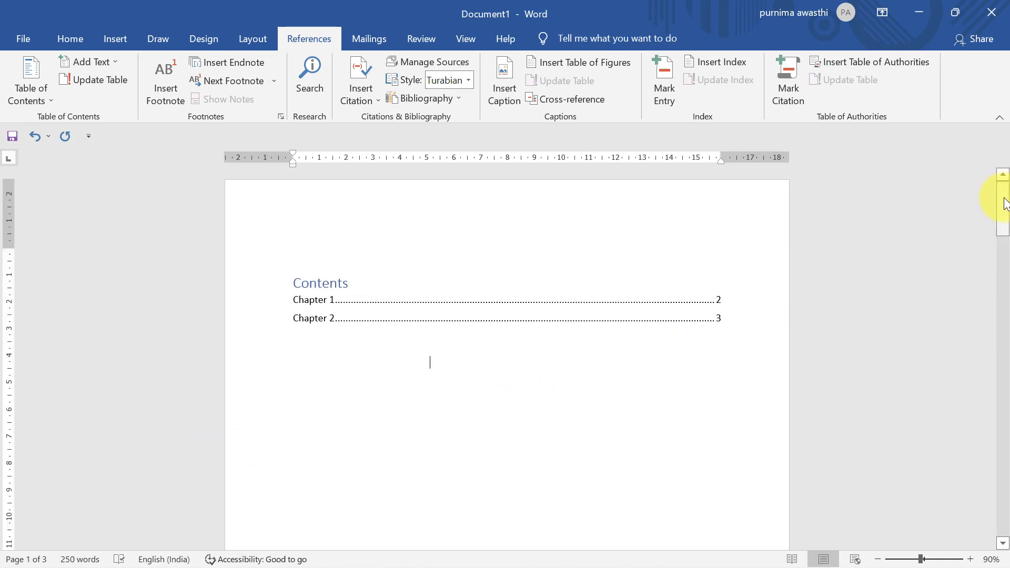
left_click_drag(1005, 204, 1006, 323)
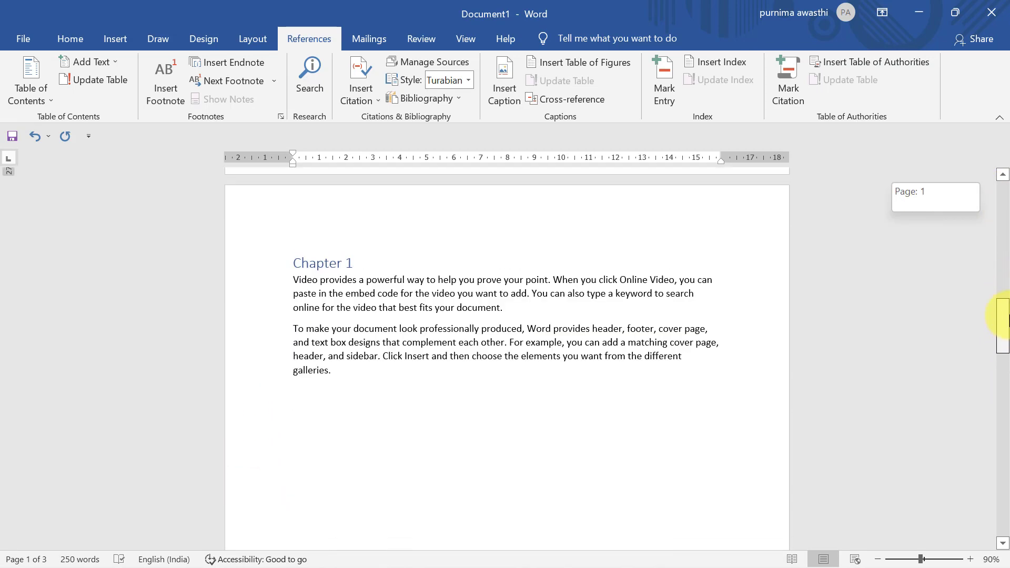
left_click(506, 309)
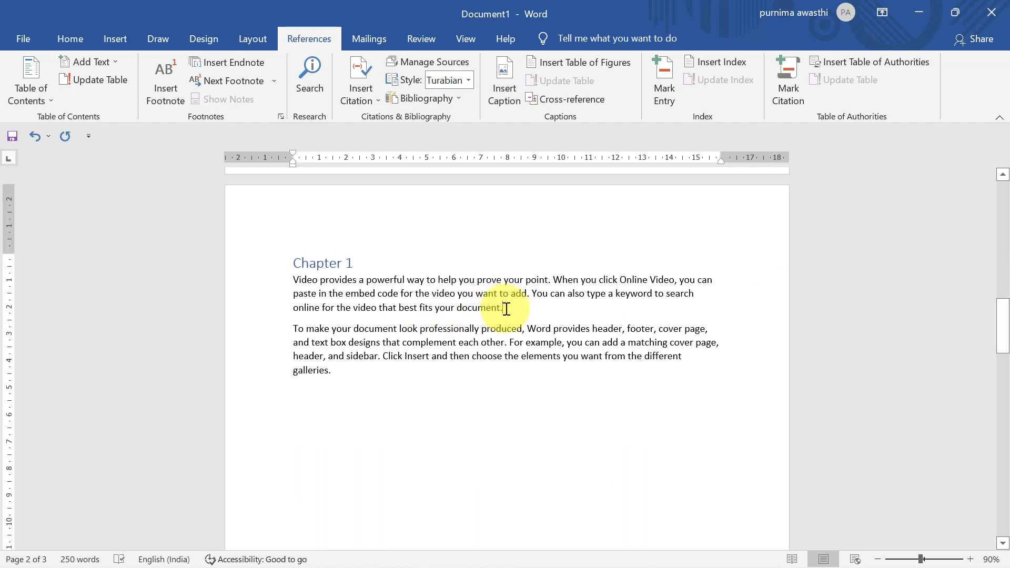
key("ctrl+Return")
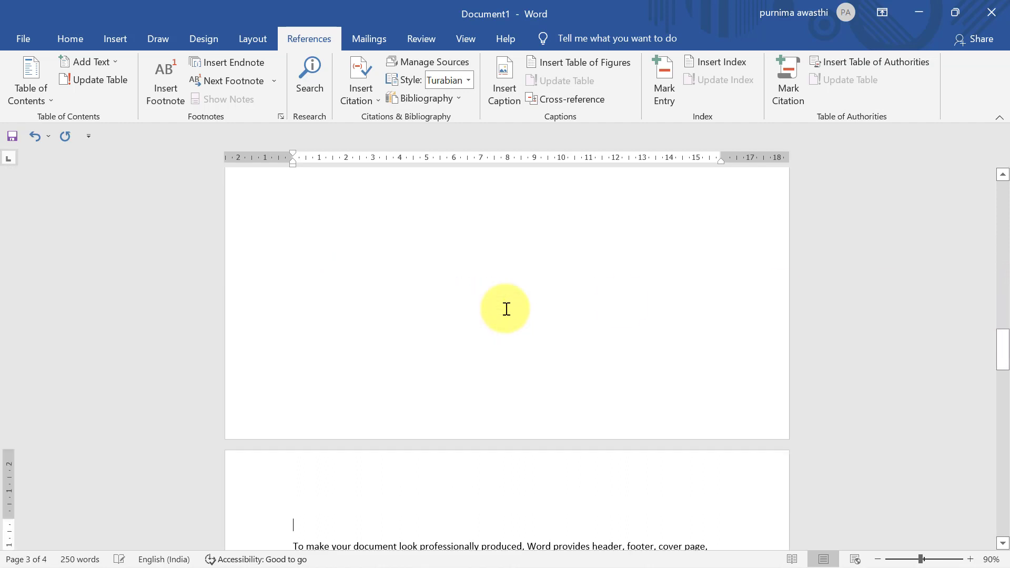
left_click_drag(1005, 351, 1005, 364)
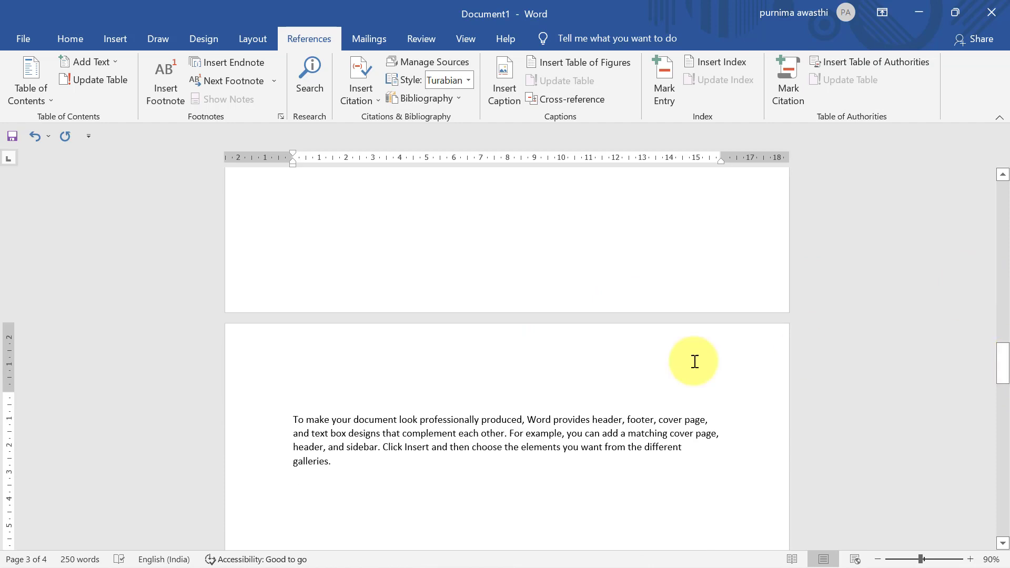
- Type the 'Chapter 3' title line at the top of the new page
type("ch")
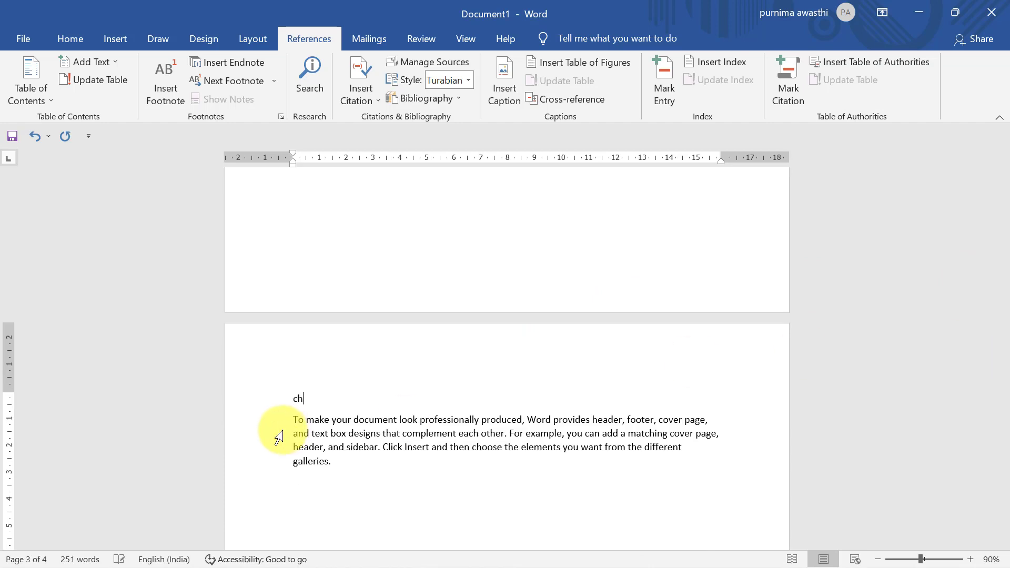
type("apter ")
type("2")
key("BackSpace")
type("3")
key("shift+Left")
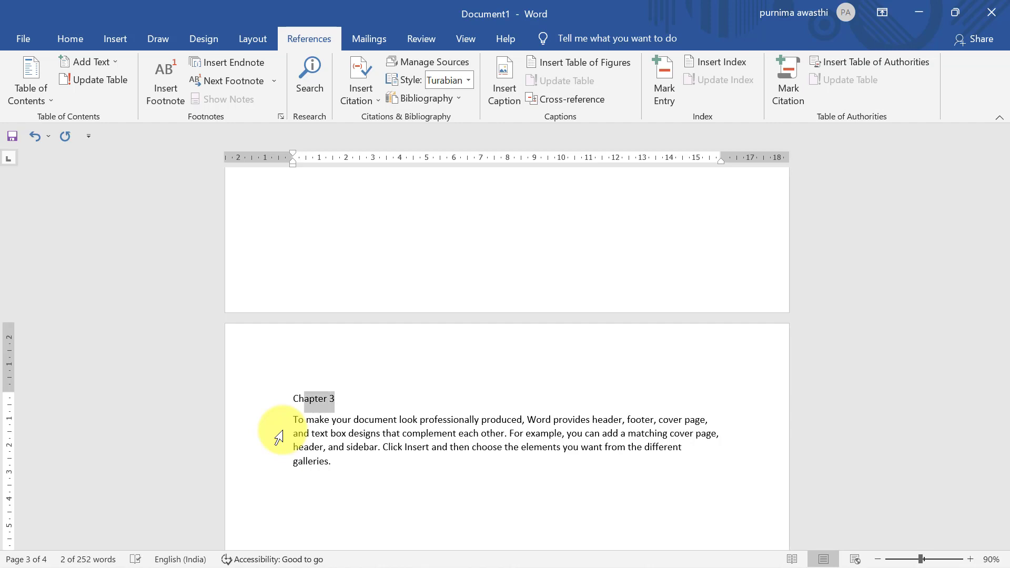
scroll(279, 437, "up", 10)
scroll(279, 437, "down", 5)
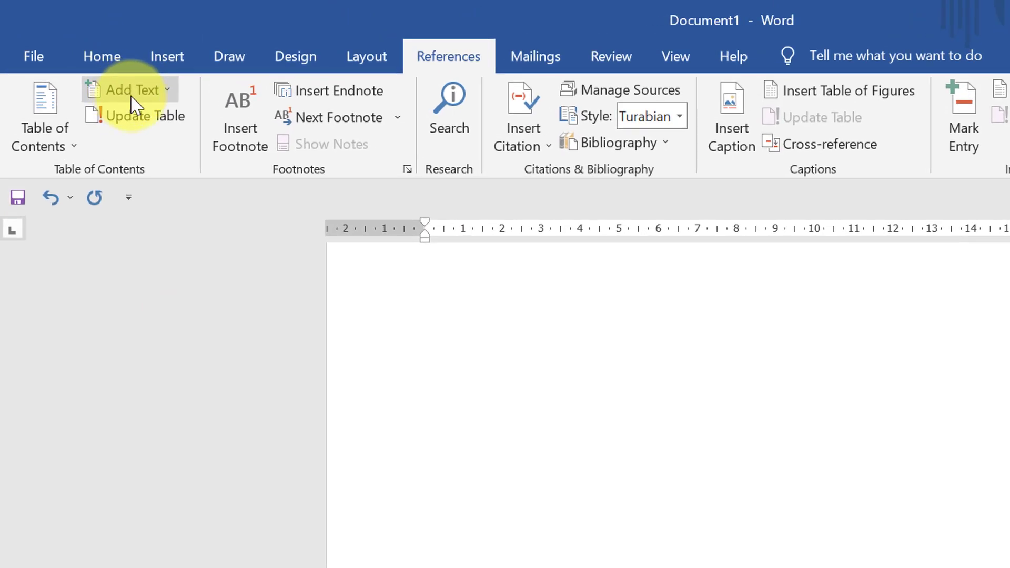
- Mark the Chapter 3 line as a Level 1 contents entry using Add Text
left_click(166, 95)
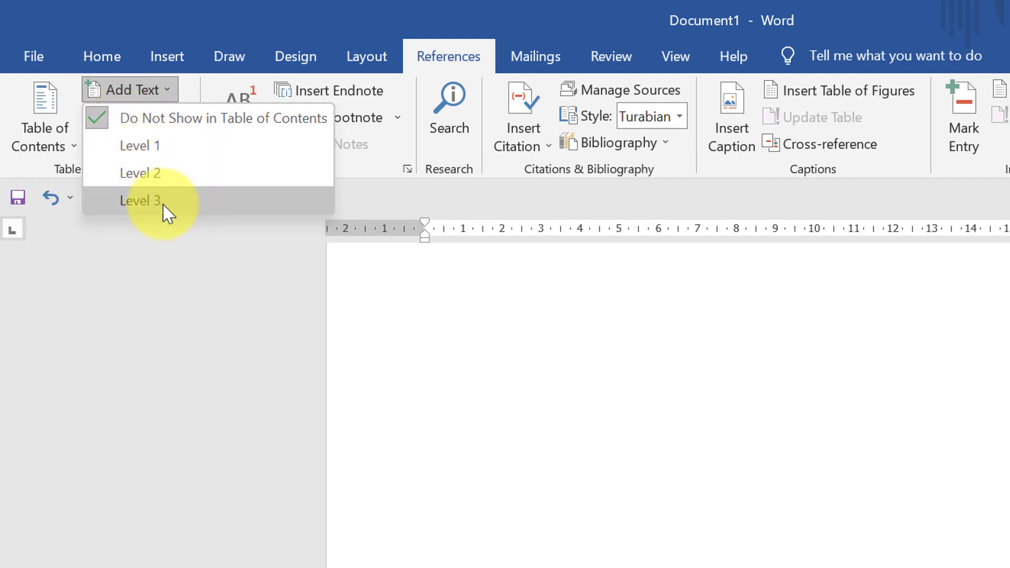
left_click(145, 157)
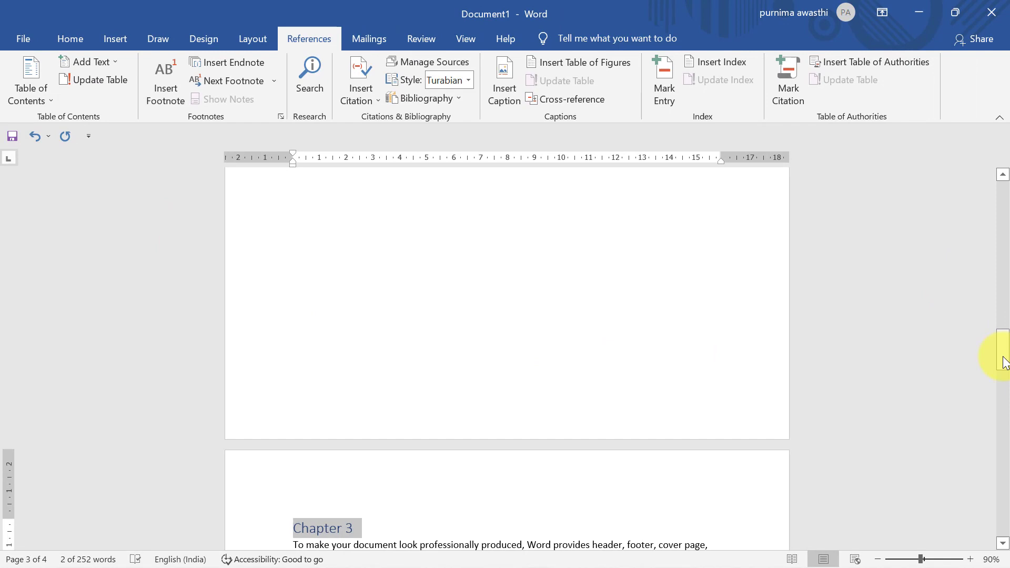
- Open Update Table for the contents and choose 'Update entire table'
left_click_drag(1004, 362, 1004, 185)
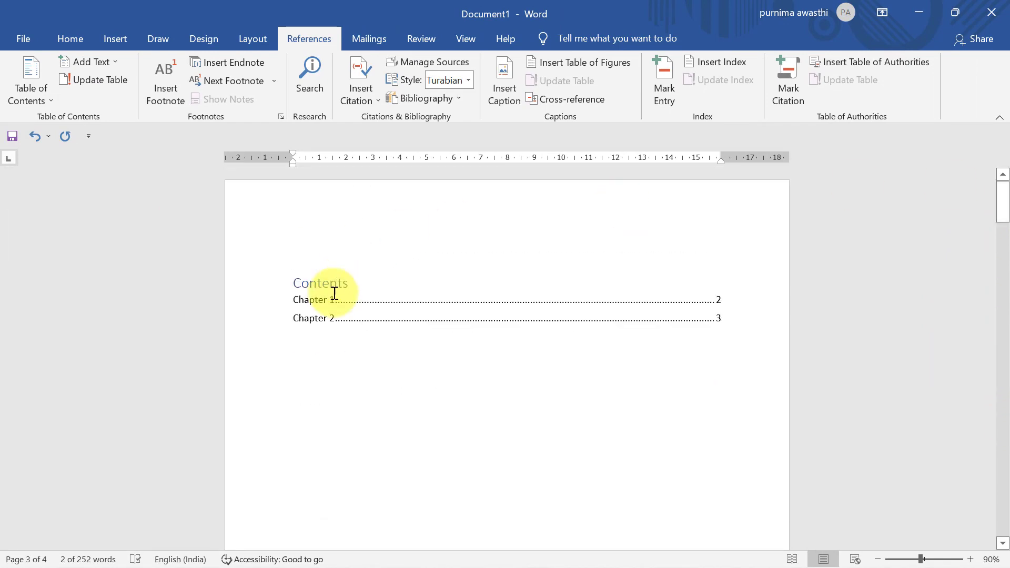
left_click(334, 296)
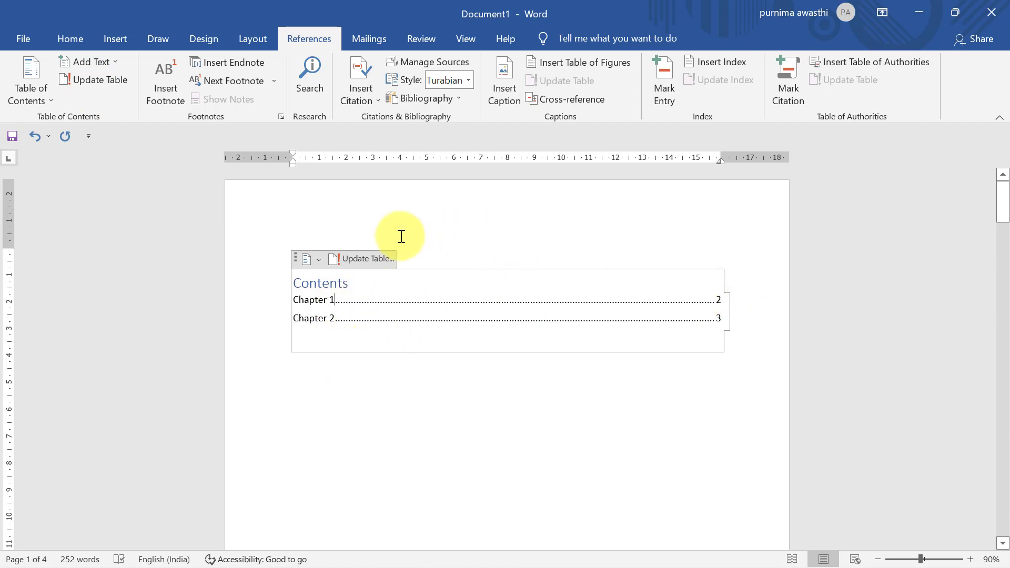
left_click(94, 84)
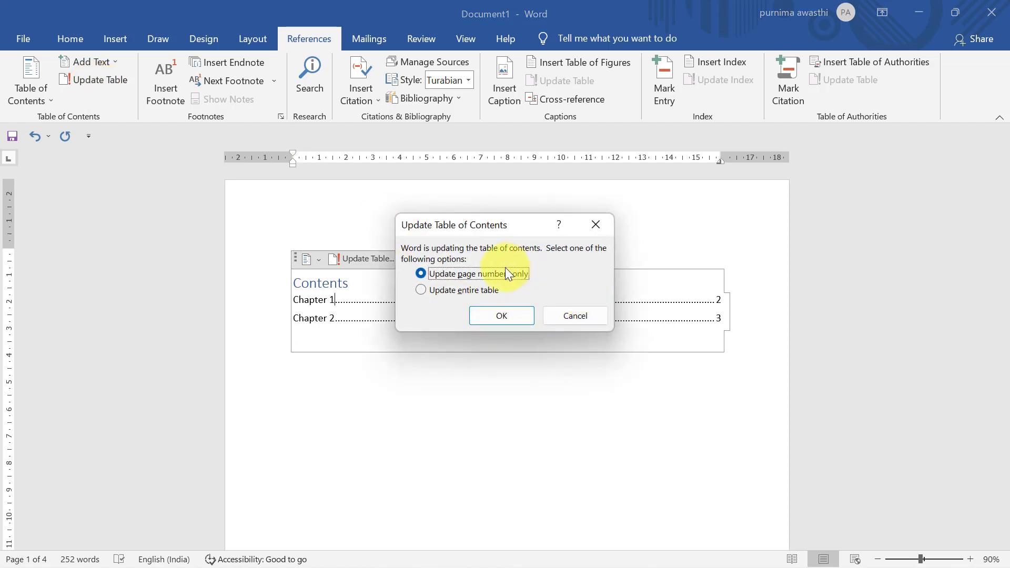
left_click(422, 289)
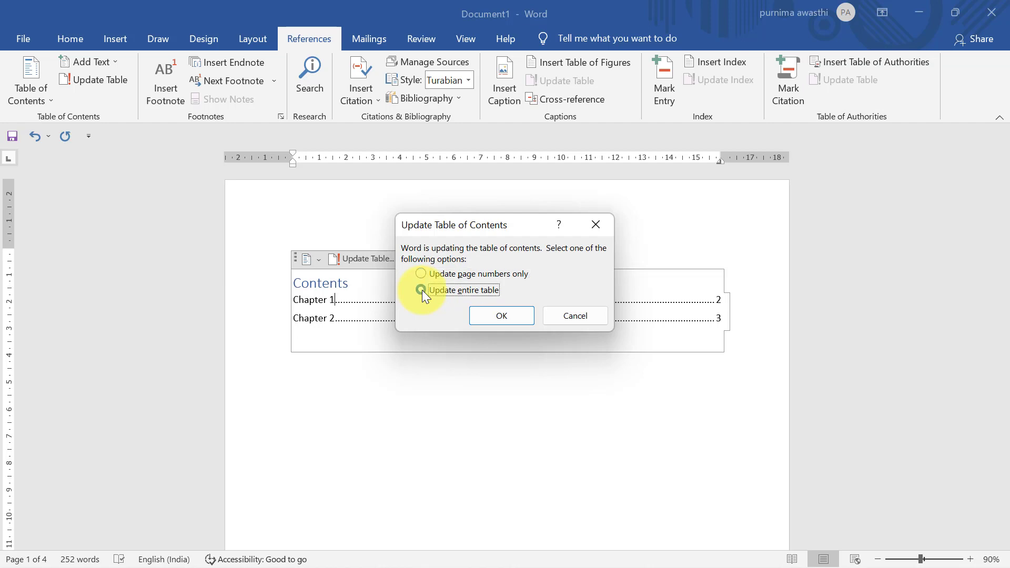
- Confirm the full rebuild and verify Chapters 1, 3 and 2 on pages 2, 3 and 4
left_click(494, 318)
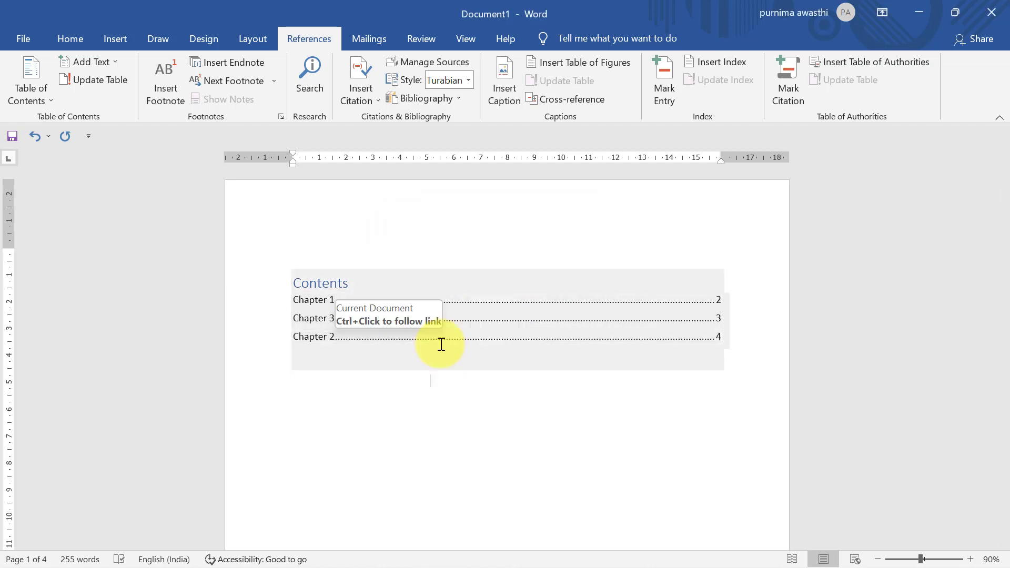
left_click_drag(1002, 206, 1003, 434)
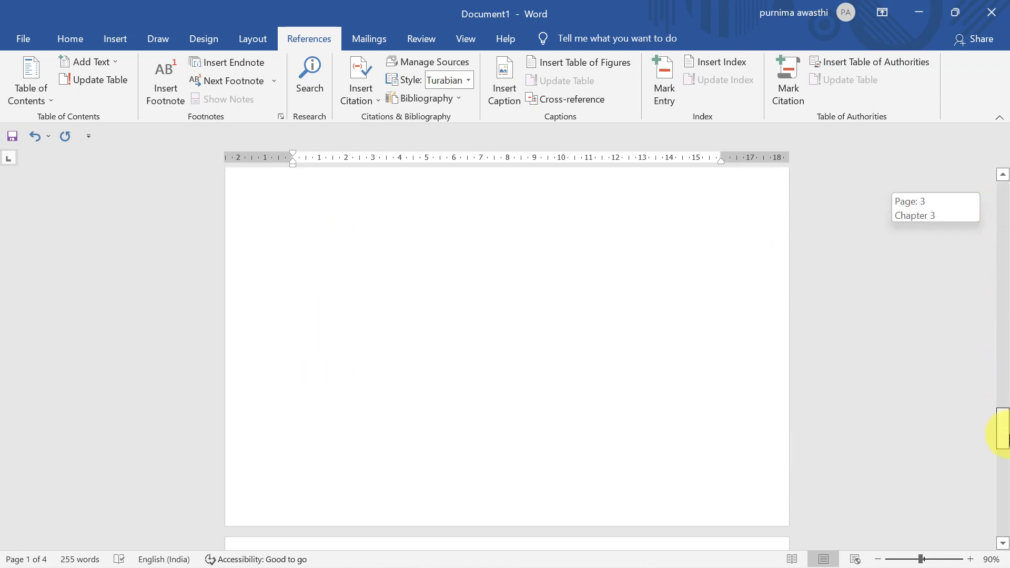
left_click_drag(1002, 434, 1003, 168)
left_click(300, 313)
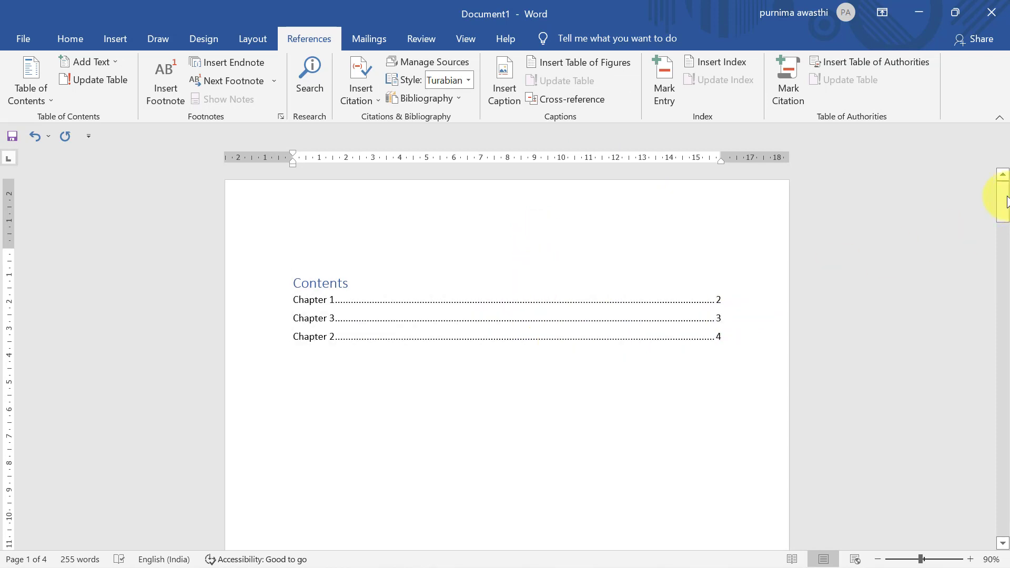
left_click_drag(1006, 201, 1005, 363)
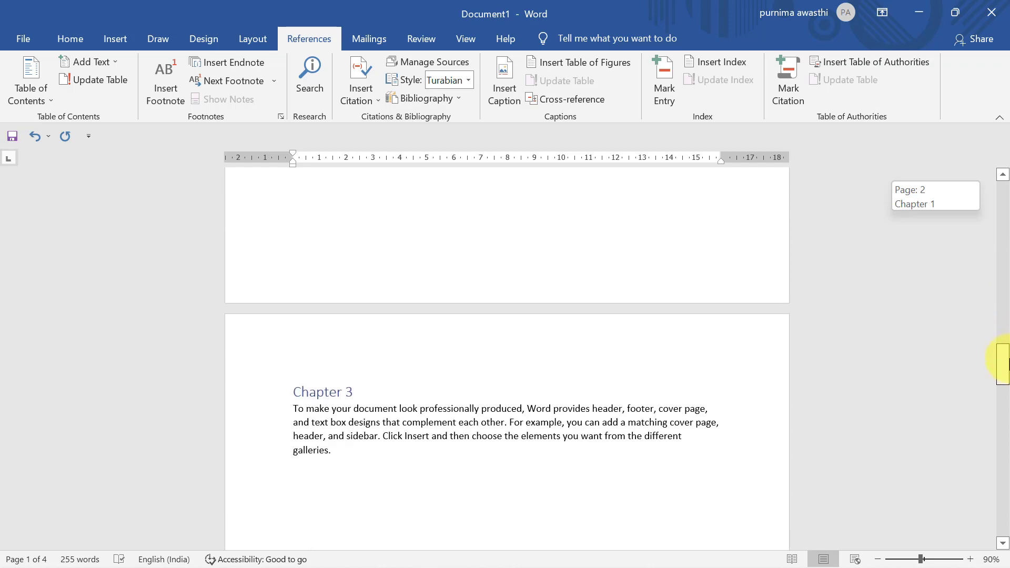
mouse_move(1005, 363)
left_mouse_down()
mouse_move(1005, 473)
mouse_move(1005, 176)
left_mouse_up()
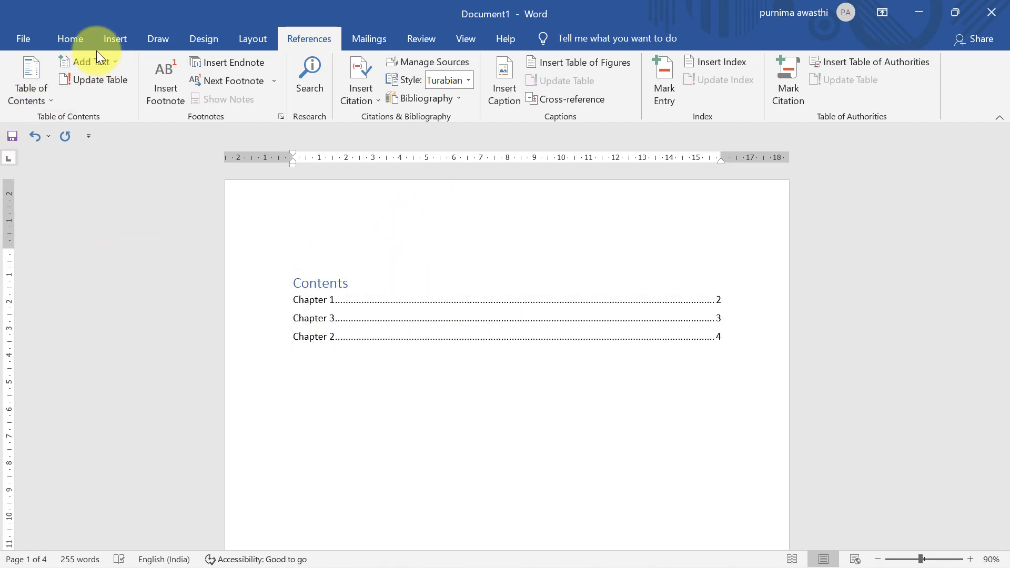
- Clear the contents entries, then use Remove Table of Contents to delete the whole box
left_click(450, 299)
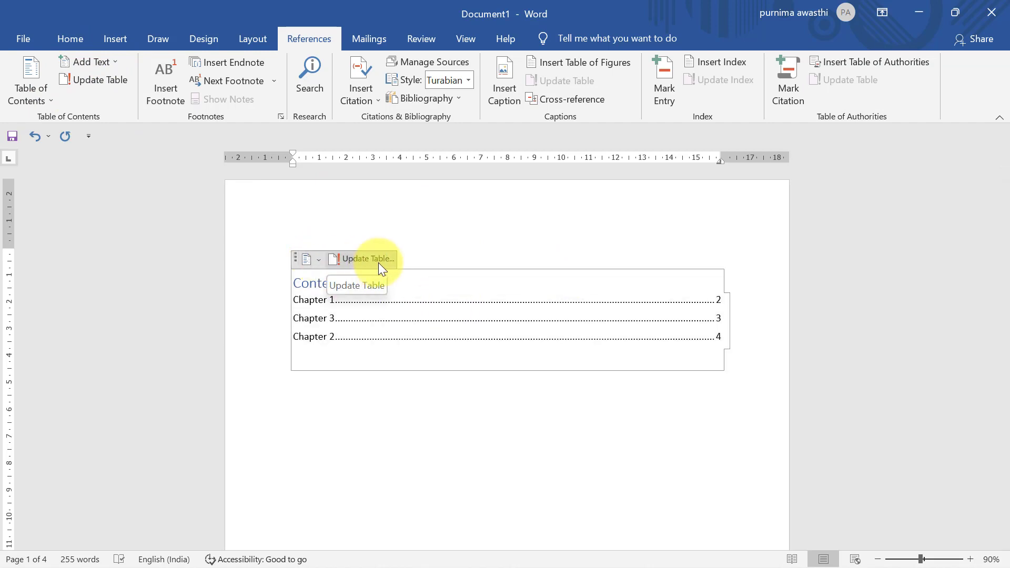
left_click(297, 261)
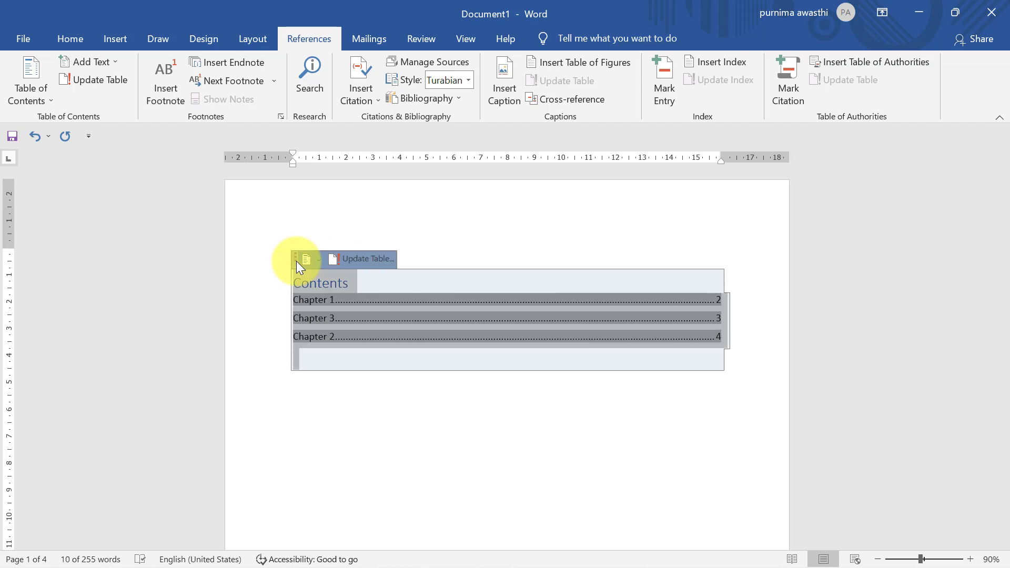
key("Delete")
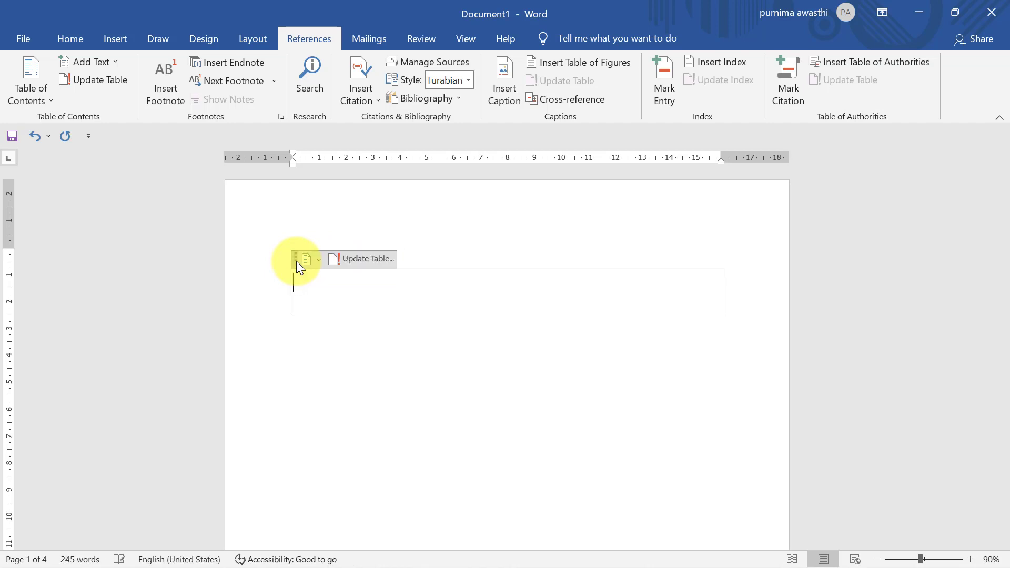
left_click(297, 261)
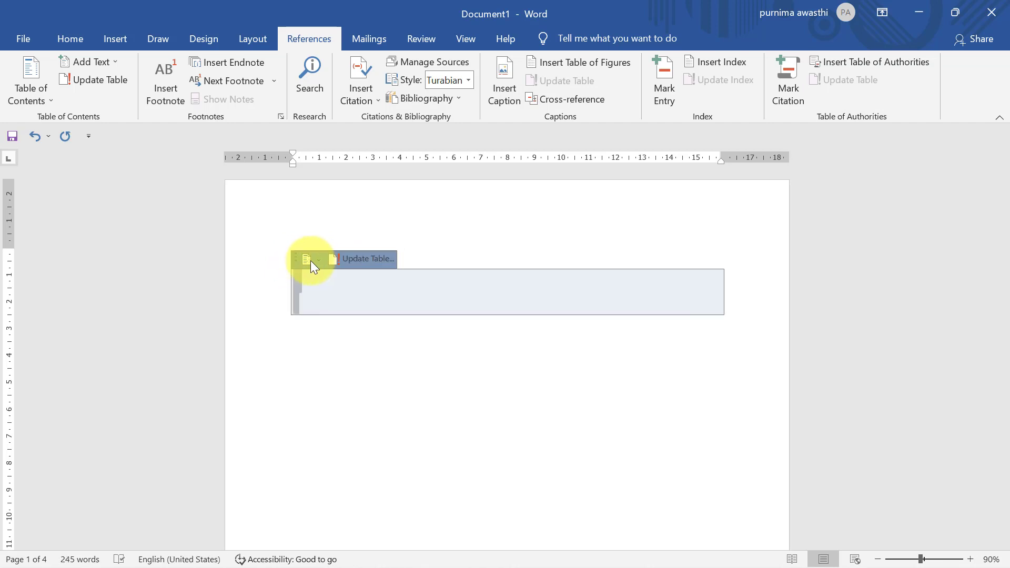
left_click(317, 260)
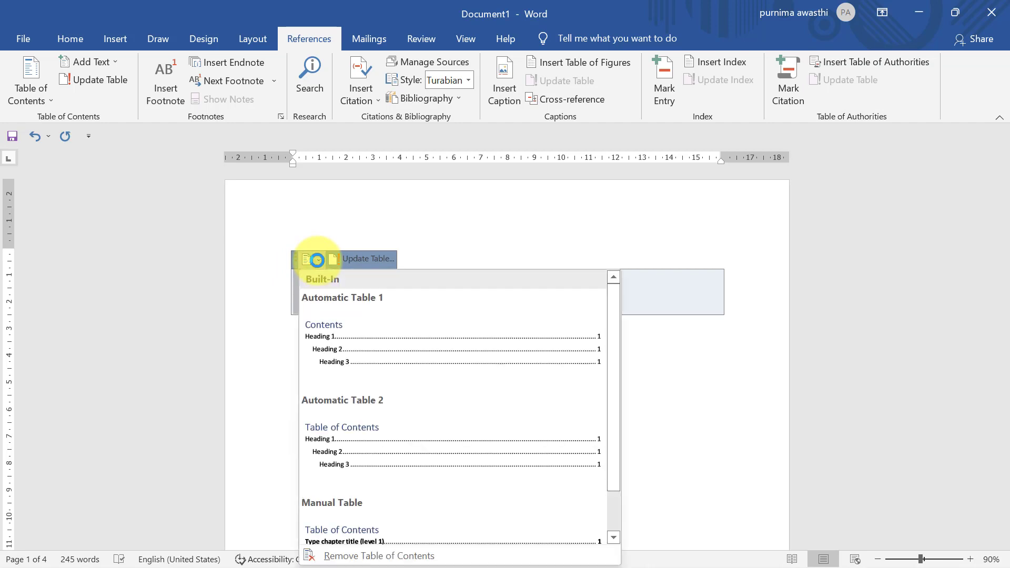
left_click_drag(614, 350, 635, 443)
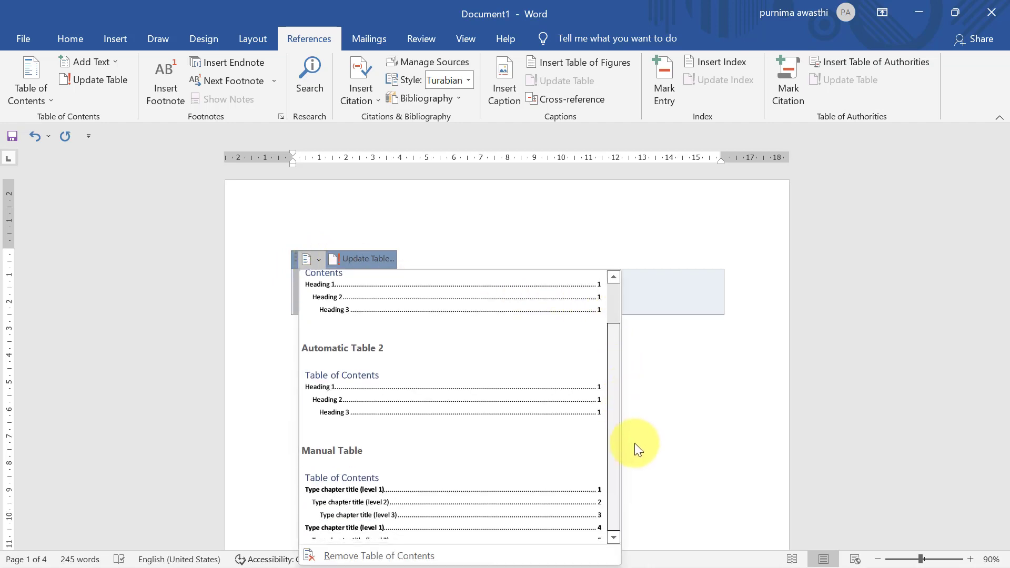
left_click(394, 550)
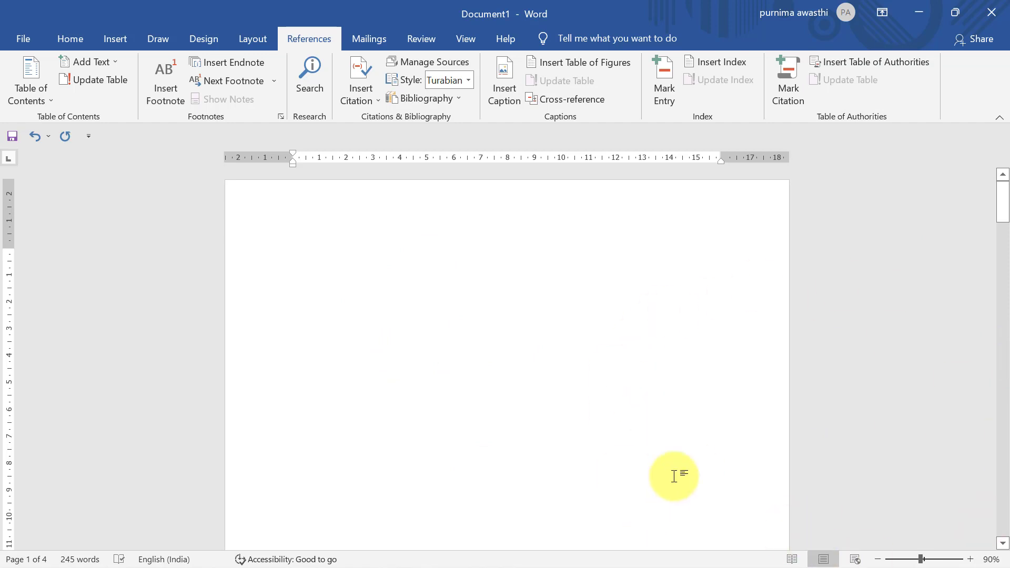
- Undo the page break before Chapter 1 so the blank first page disappears
mouse_move(1002, 203)
left_mouse_down()
mouse_move(1002, 303)
mouse_move(1000, 285)
left_mouse_up()
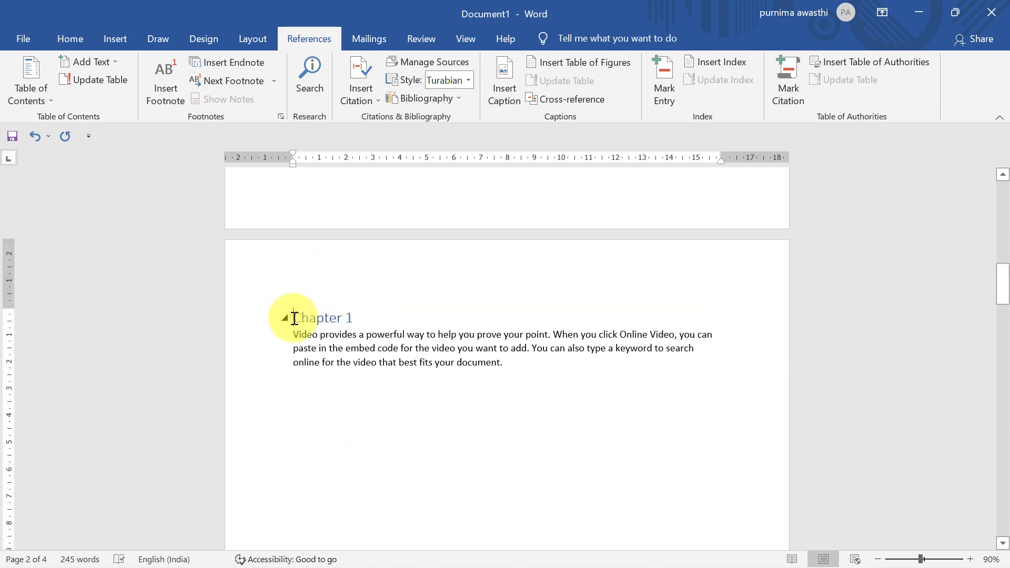
key("ctrl+z")
key("ctrl+z")
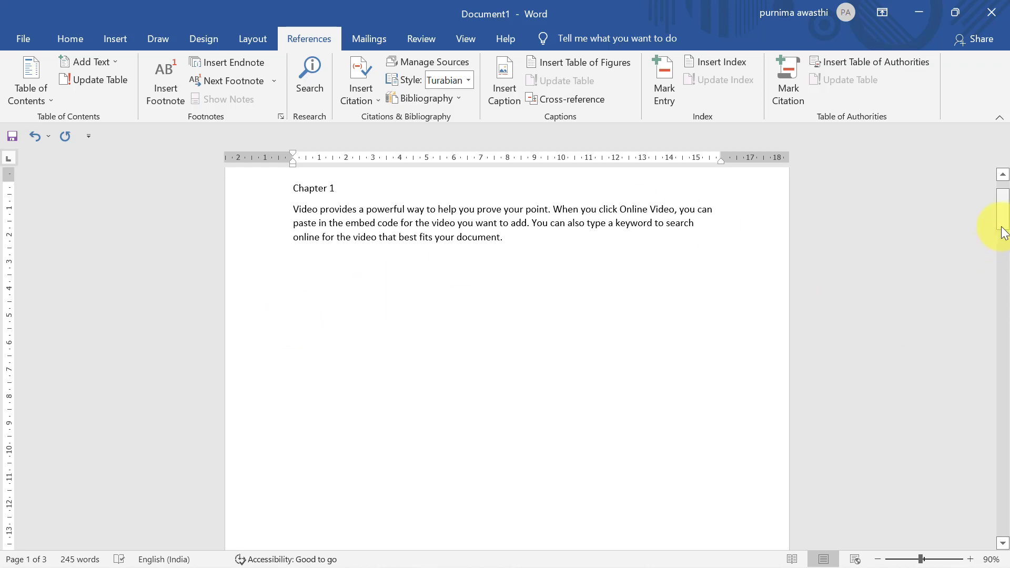
mouse_move(1003, 213)
left_mouse_down()
mouse_move(1005, 319)
mouse_move(1006, 192)
left_mouse_up()
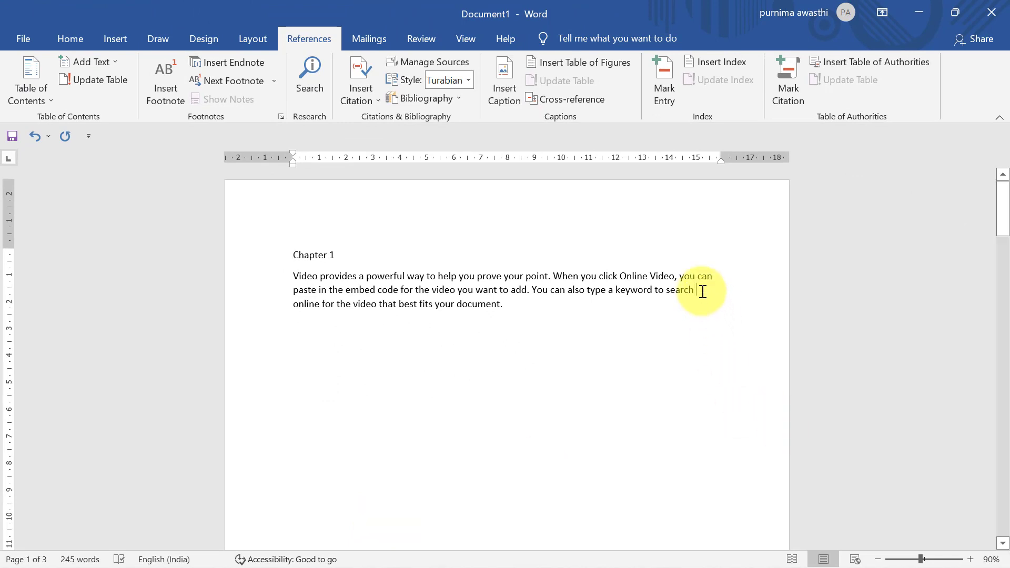
- Type 'TOI' after 'search' in the Chapter 1 paragraph and place the caret after it
type("TOI")
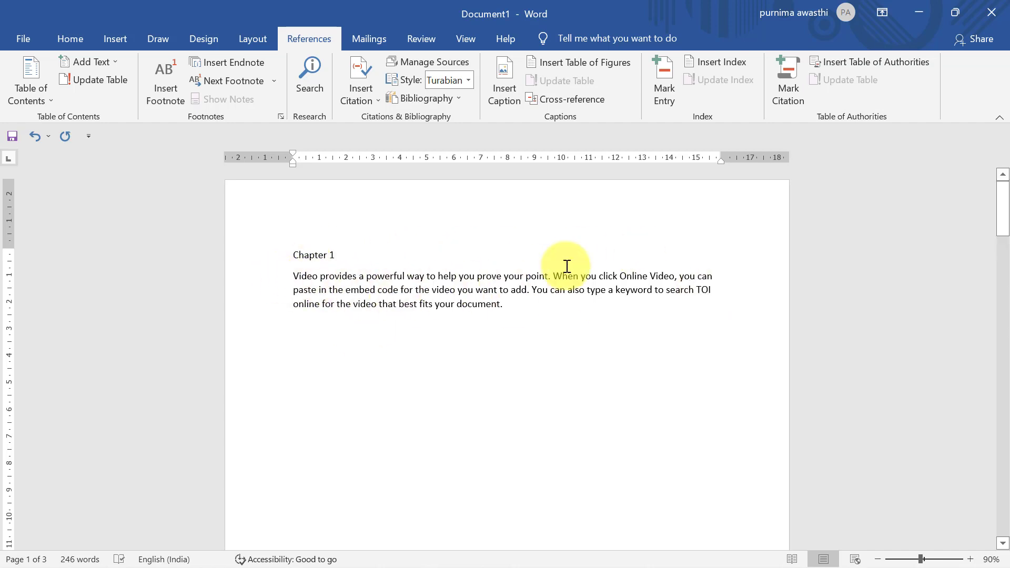
double_click(709, 290)
left_click(709, 288)
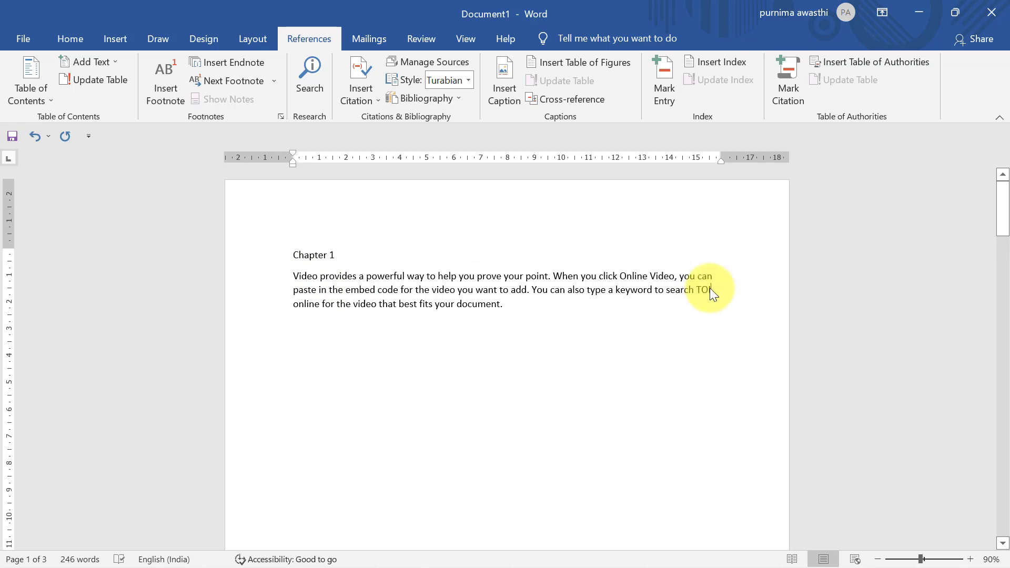
key("shift+Left")
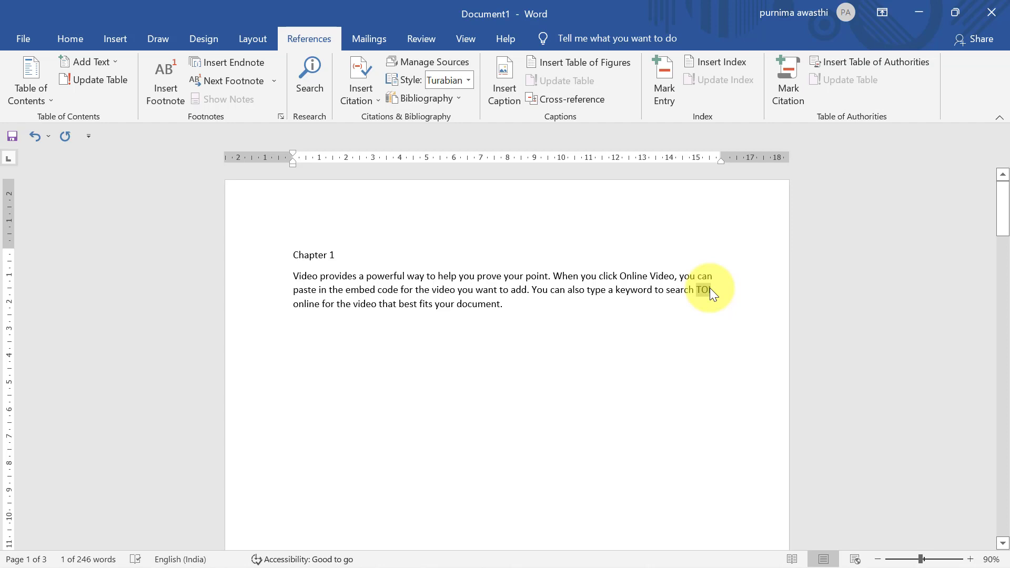
- Insert footnote 1 after TOI with the text 'Table of content'
left_click(165, 90)
type("t")
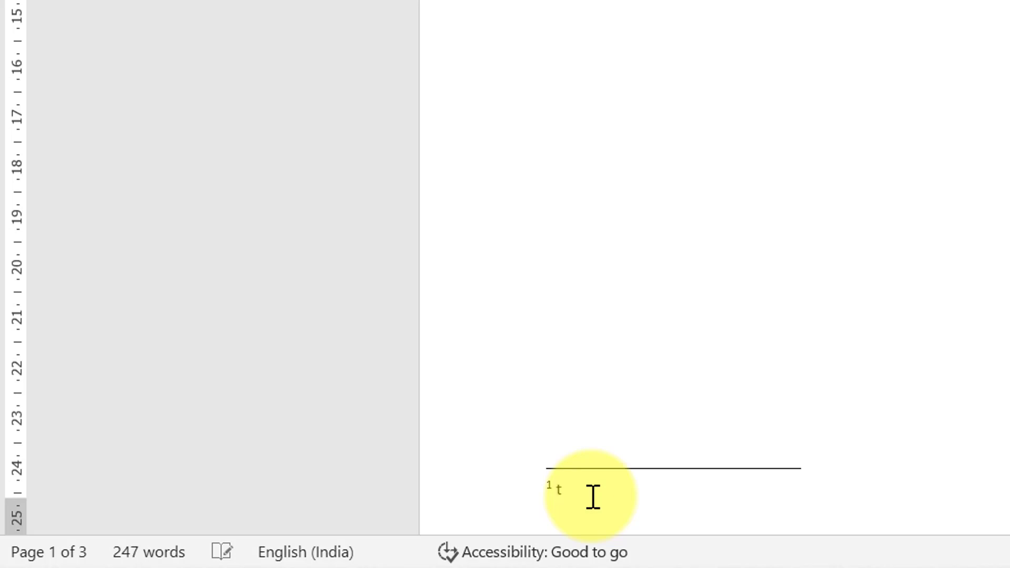
type("able of con")
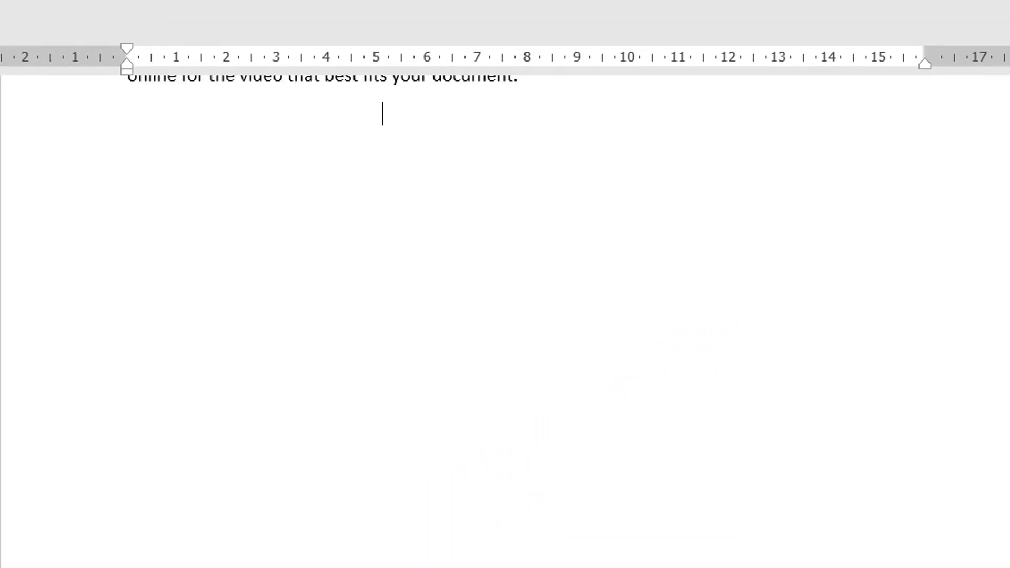
scroll(505, 284, "up", 5)
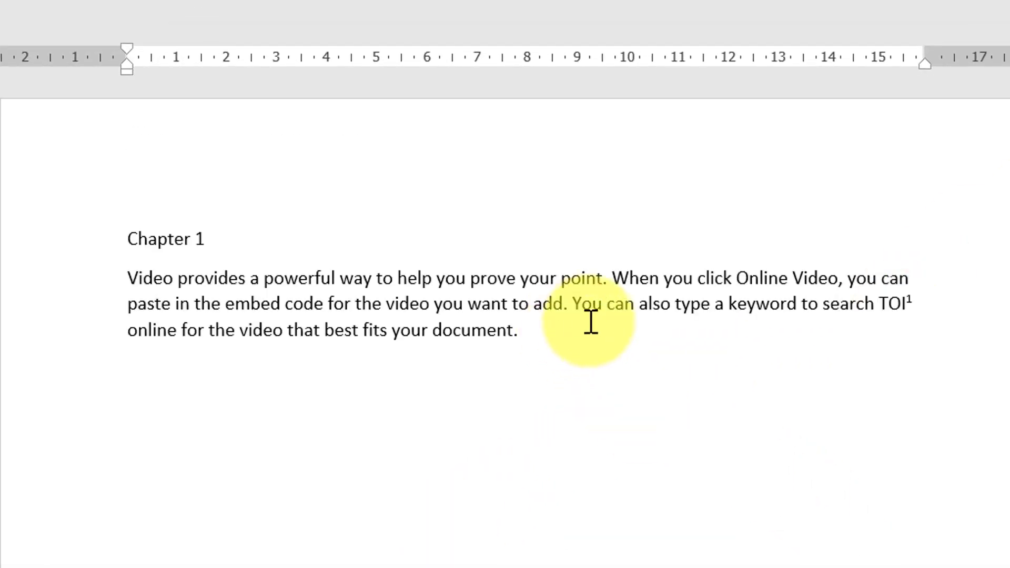
left_click_drag(916, 335, 904, 307)
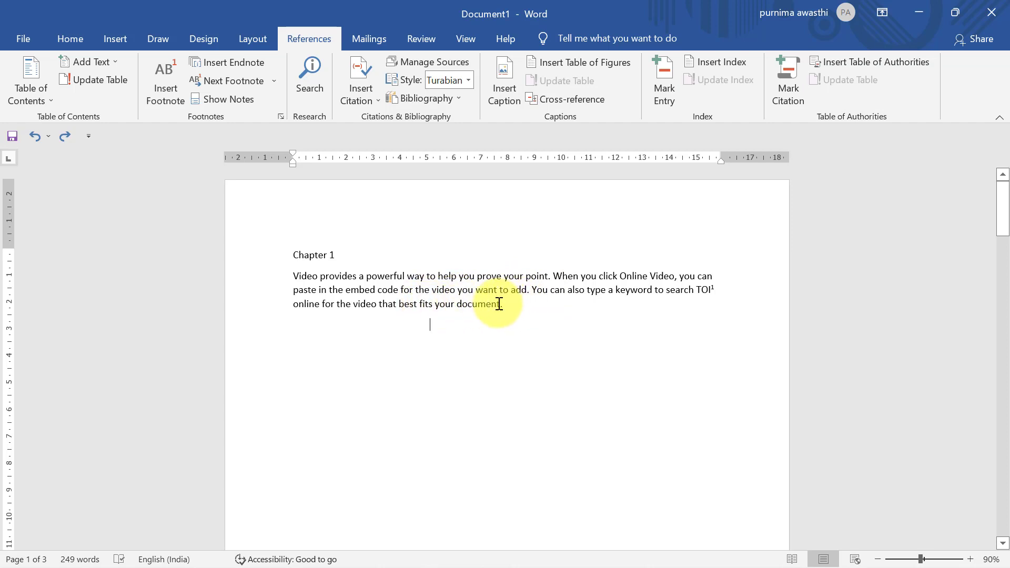
- Attach footnote 2 reading 'file' directly after the word 'document'
double_click(463, 304)
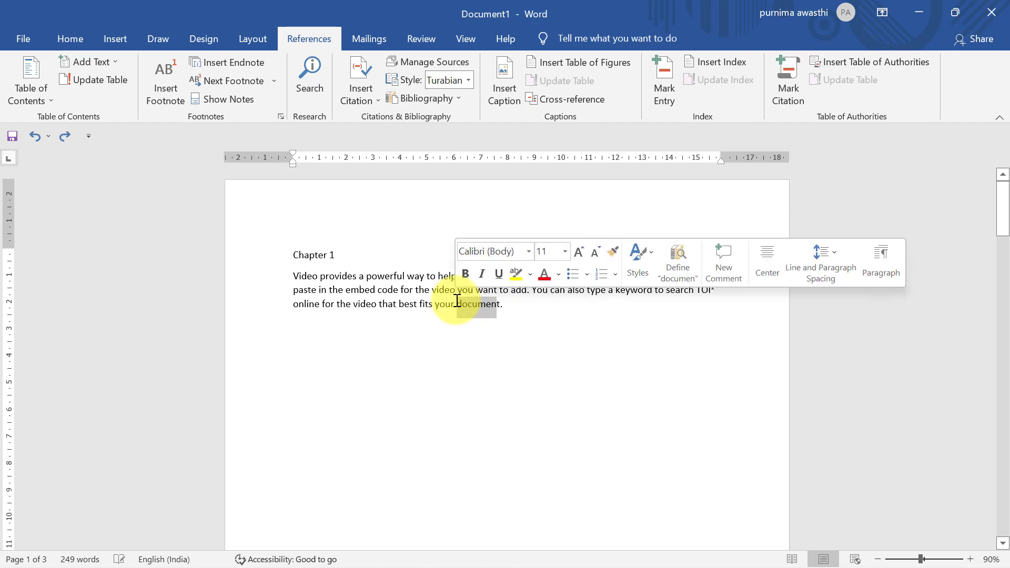
left_click(504, 308)
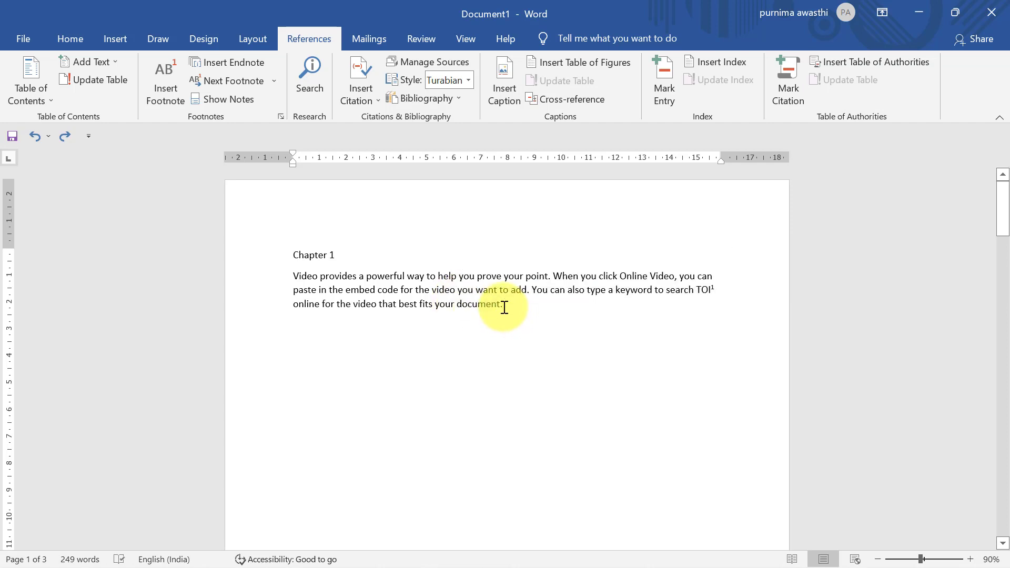
key("shift+Left")
key("shift+Left")
key("shift+Left")
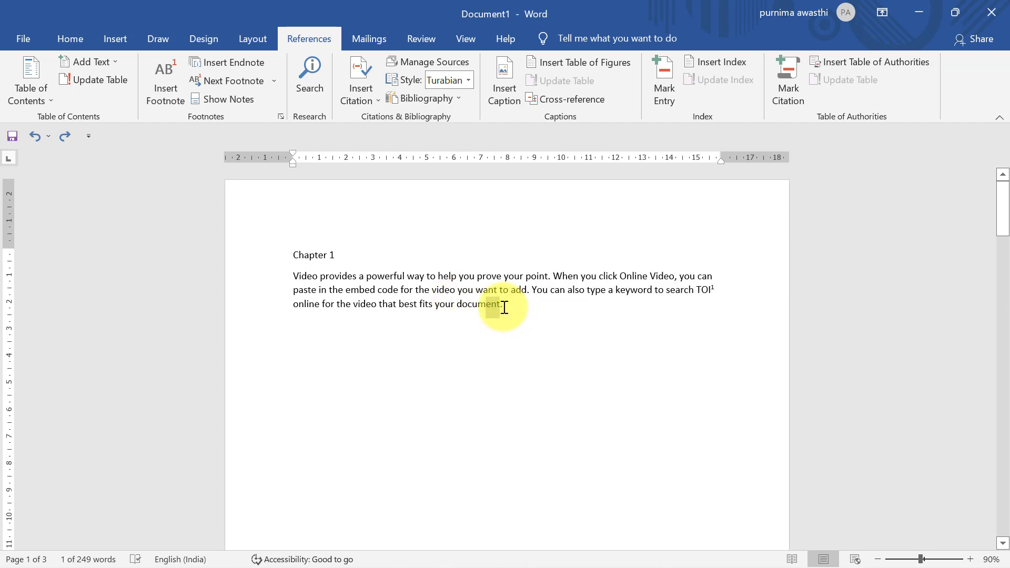
left_click(175, 93)
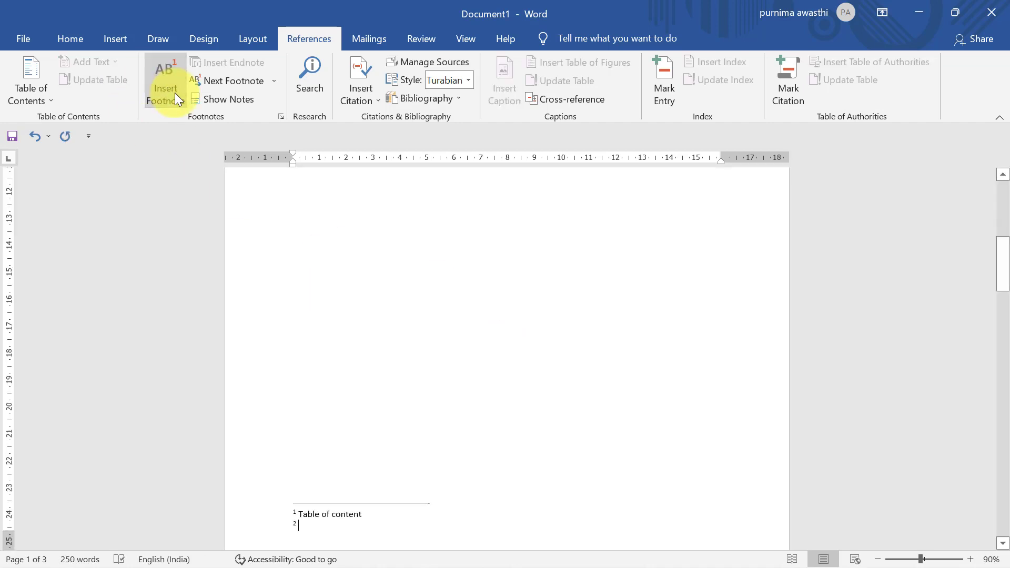
type("f")
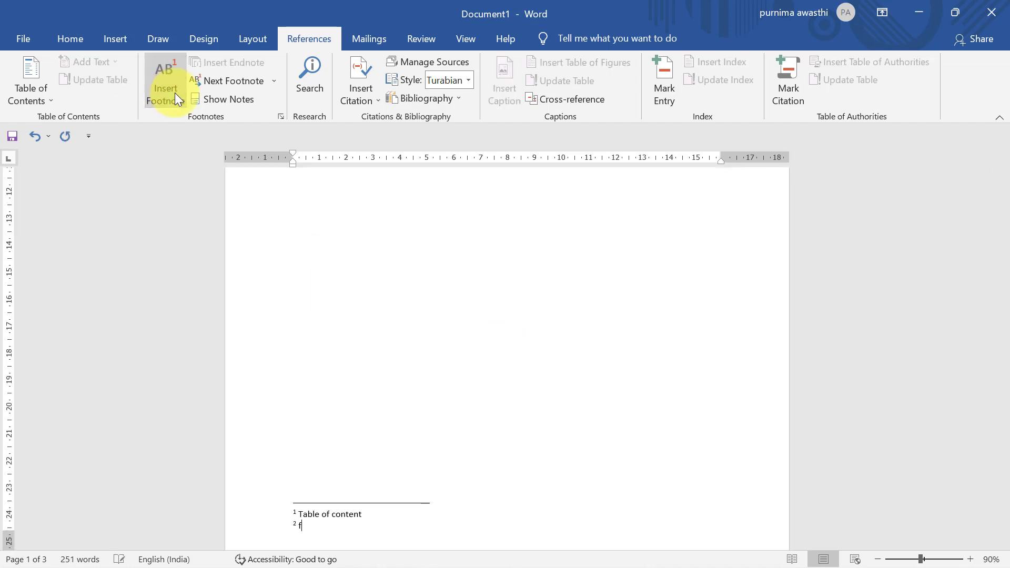
type("e")
scroll(814, 260, "up", 5)
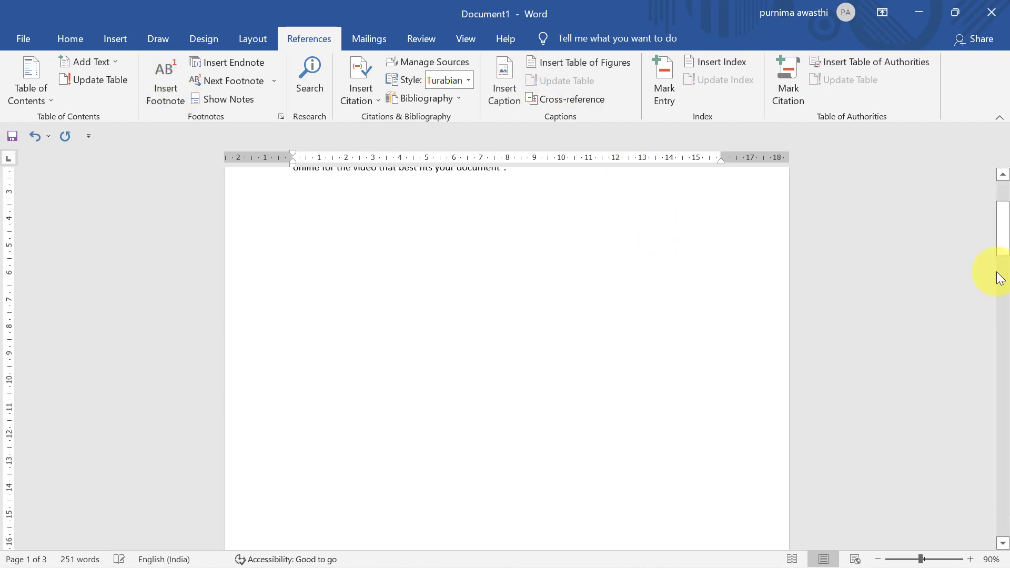
left_click_drag(1002, 266, 1006, 208)
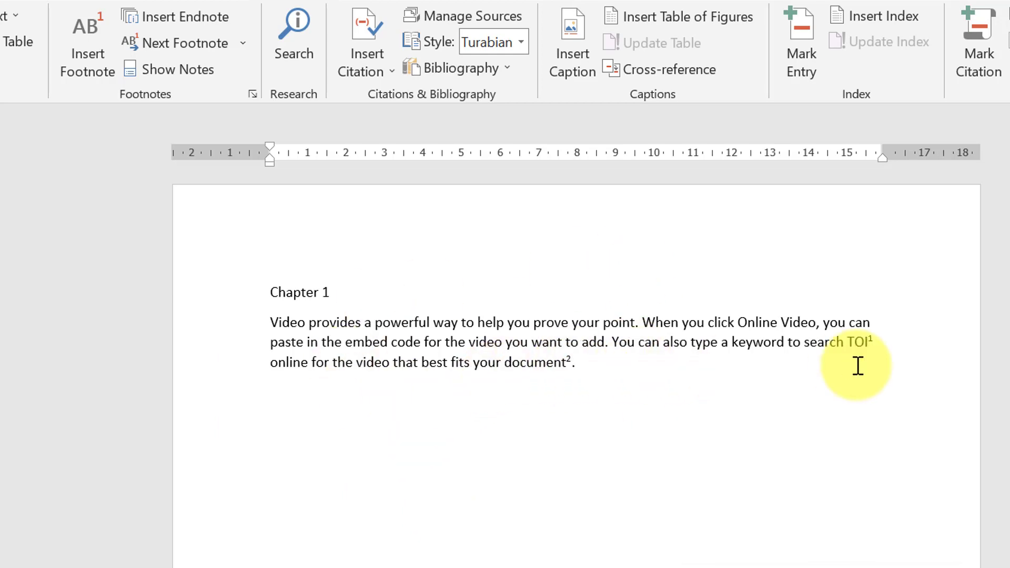
scroll(576, 342, "down", 15)
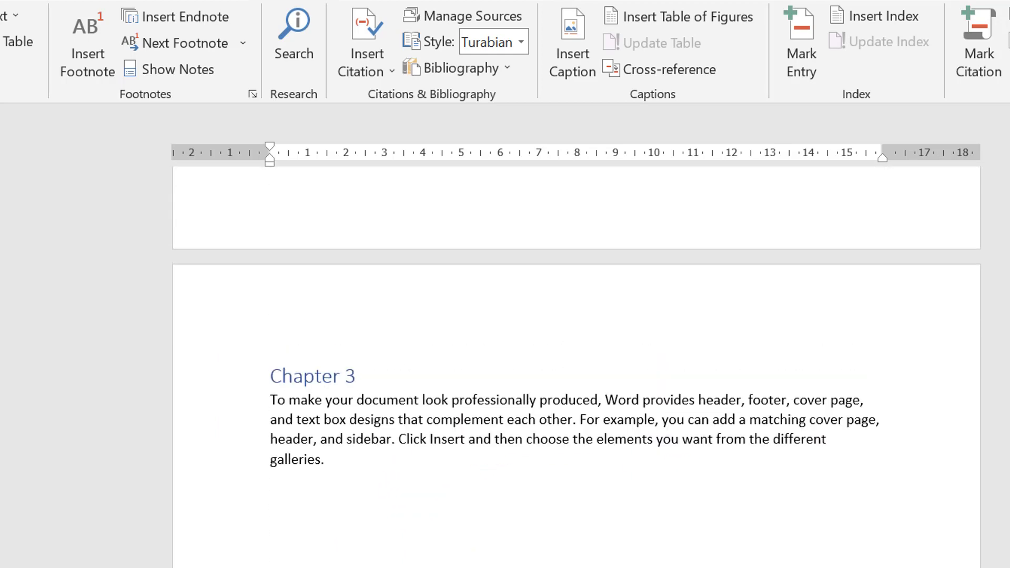
scroll(576, 342, "up", 15)
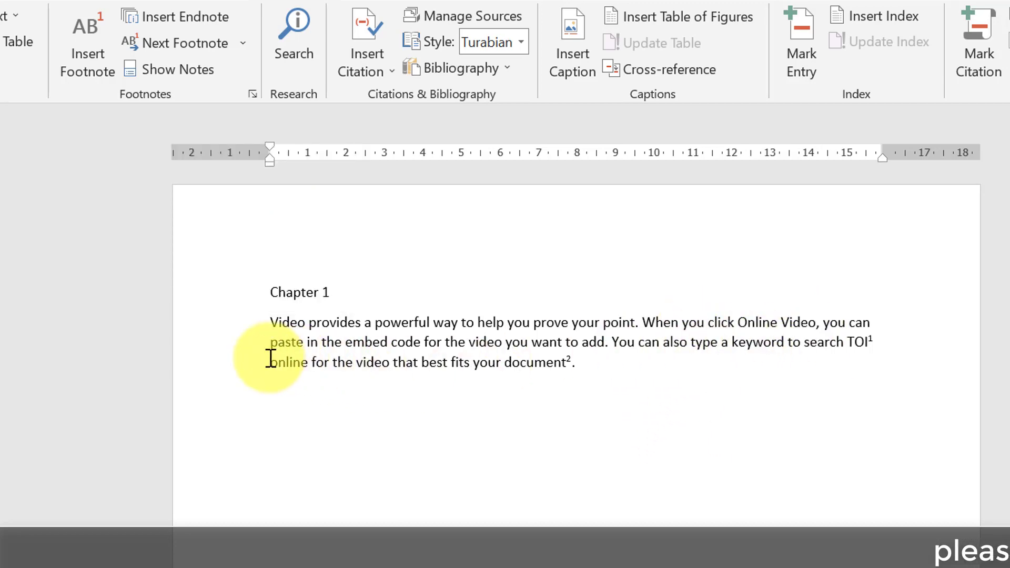
- Insert endnote 'i' after 'online' with the text 'Example of end note'
left_click_drag(270, 361, 308, 361)
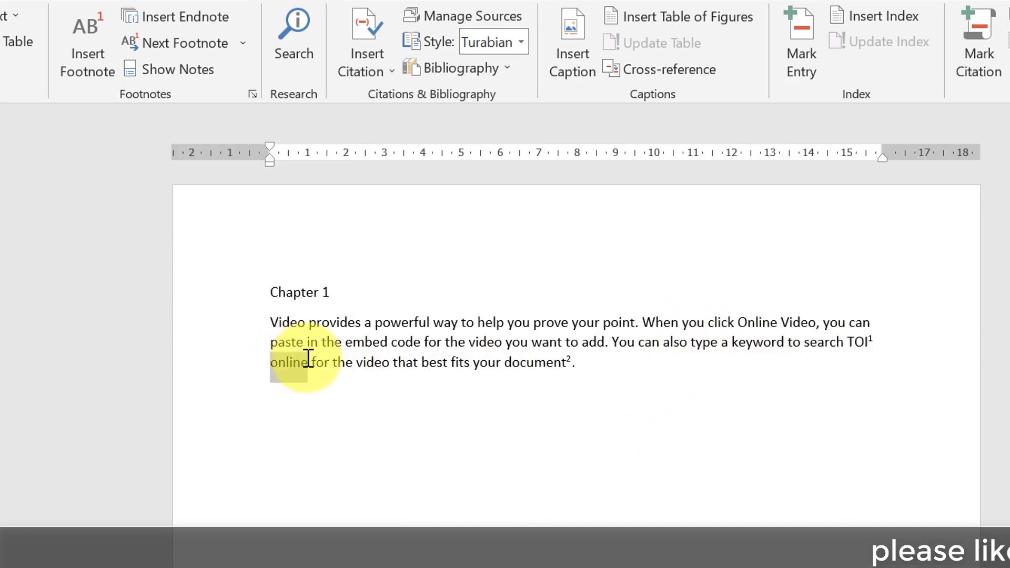
left_click(196, 20)
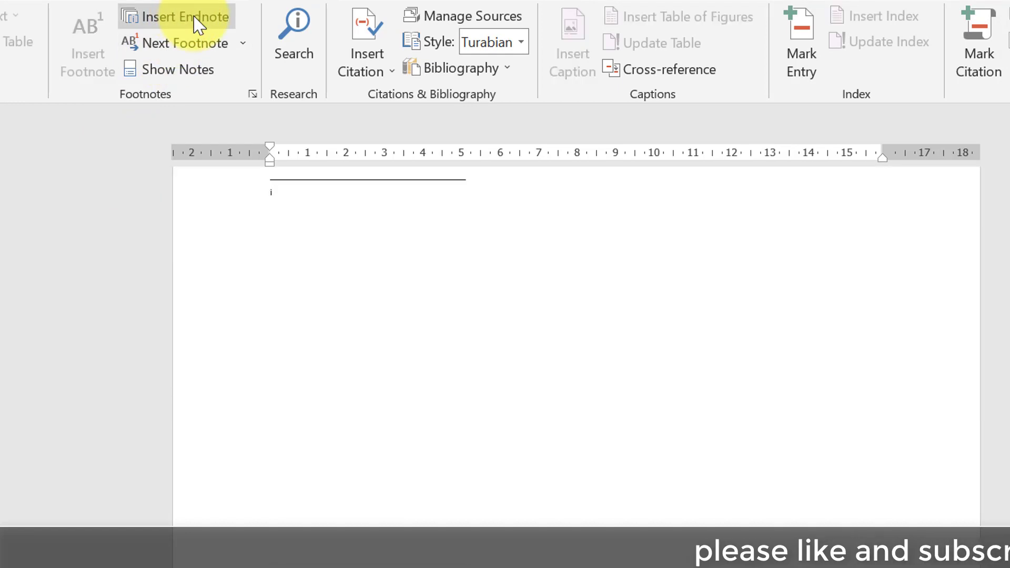
type("ex")
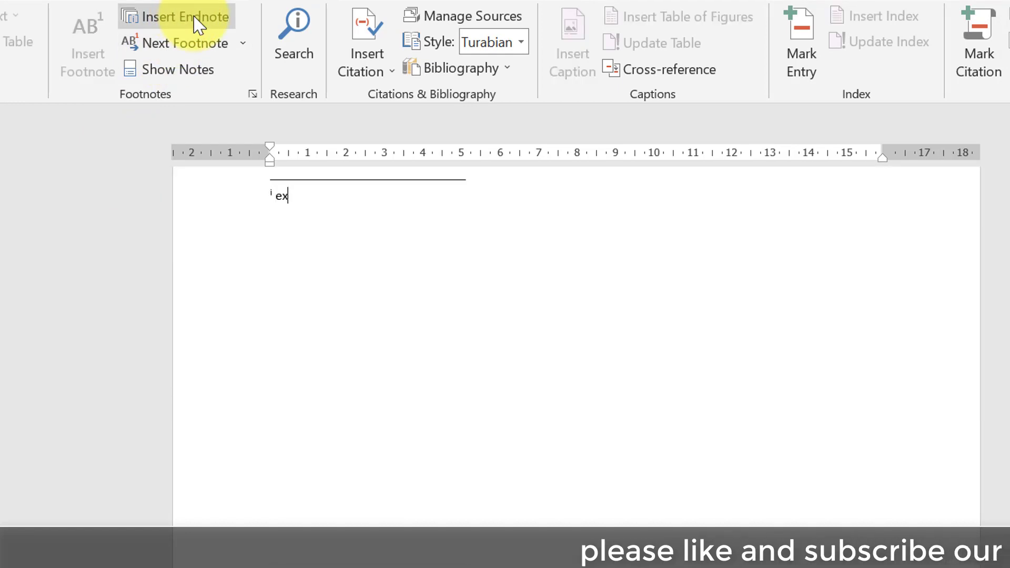
type("ample")
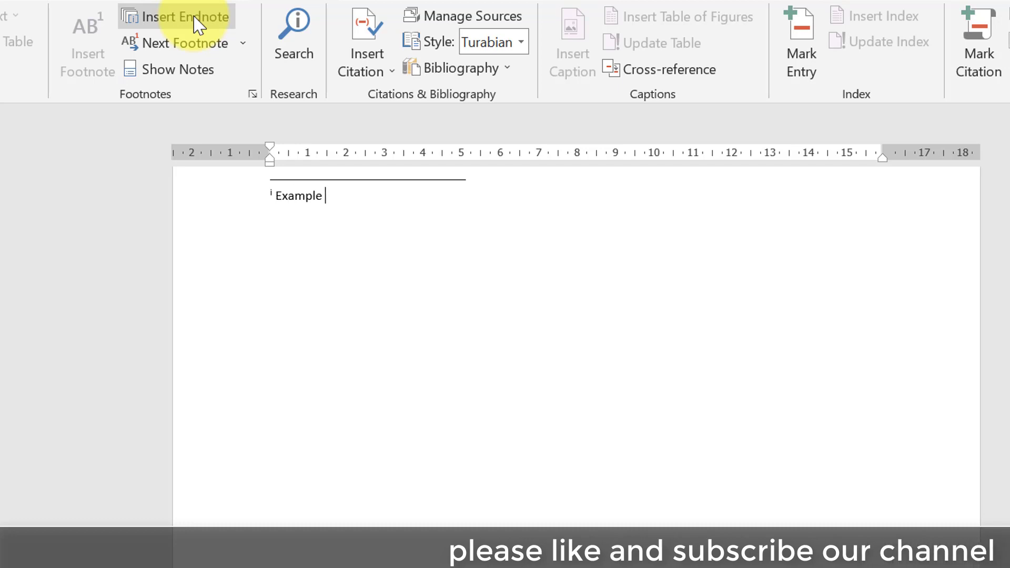
type(" of en")
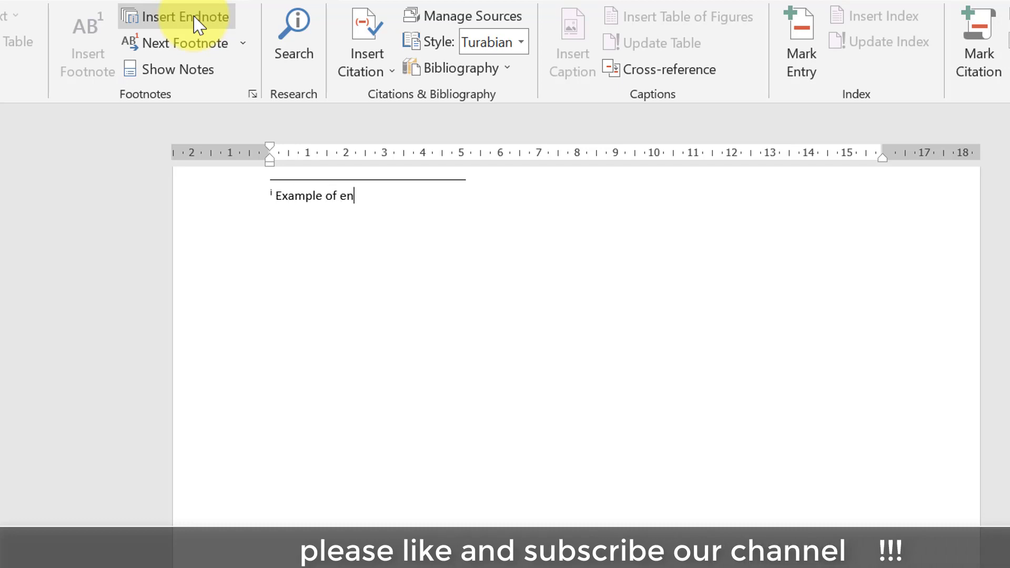
type("d note")
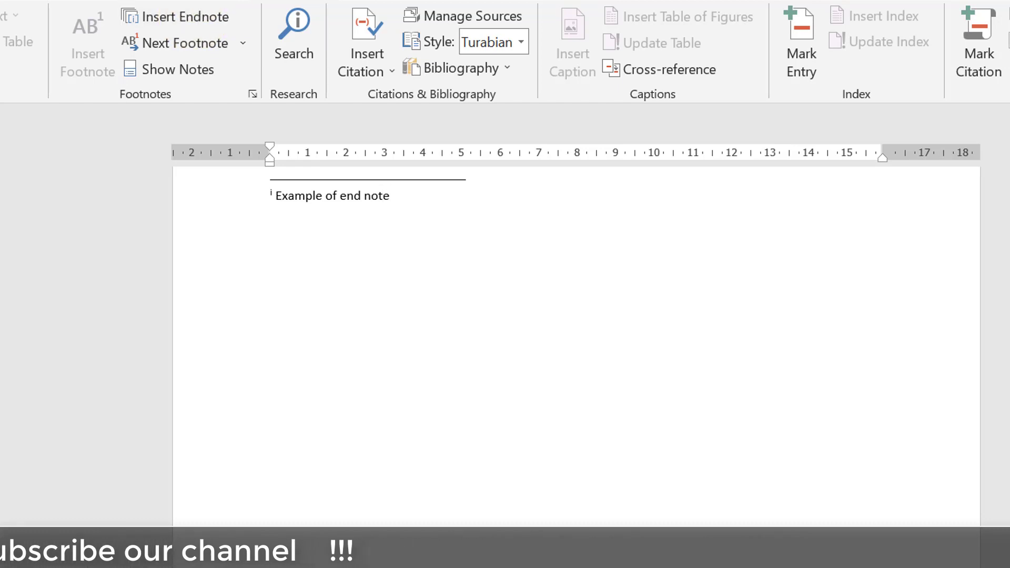
scroll(577, 348, "up", 10)
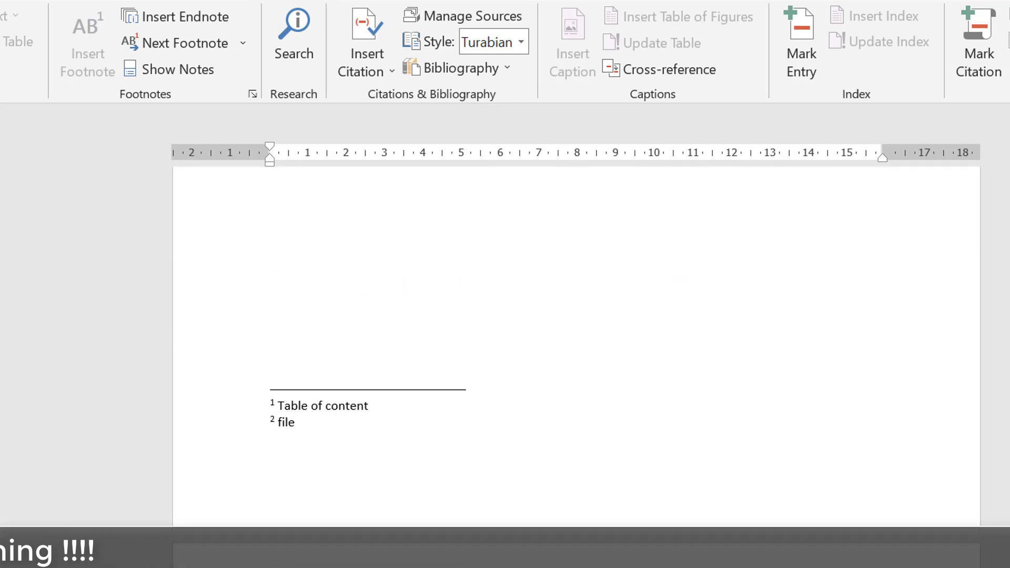
scroll(576, 337, "down", 1)
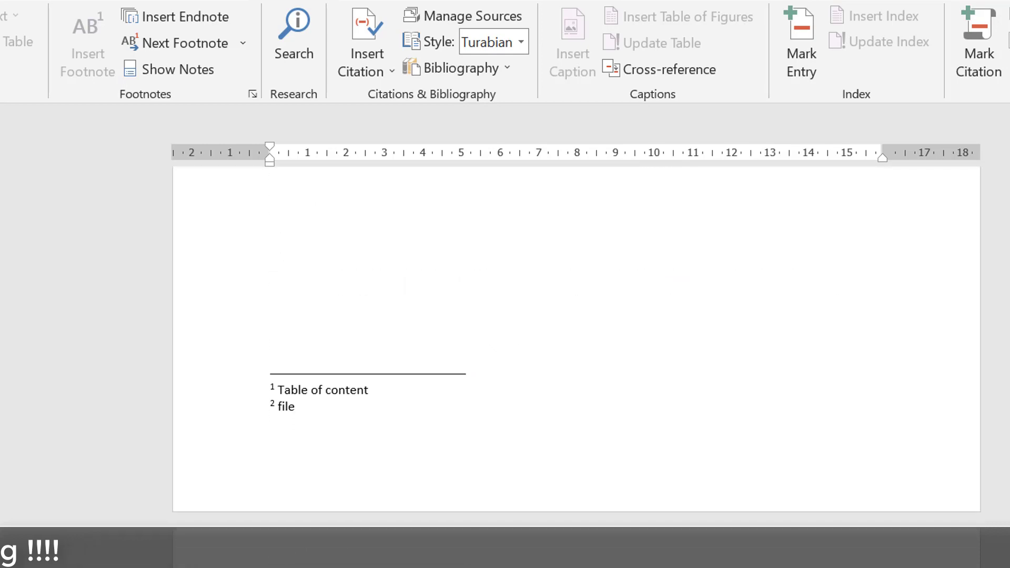
scroll(577, 337, "down", 1)
scroll(576, 337, "down", 3)
scroll(577, 337, "down", 1)
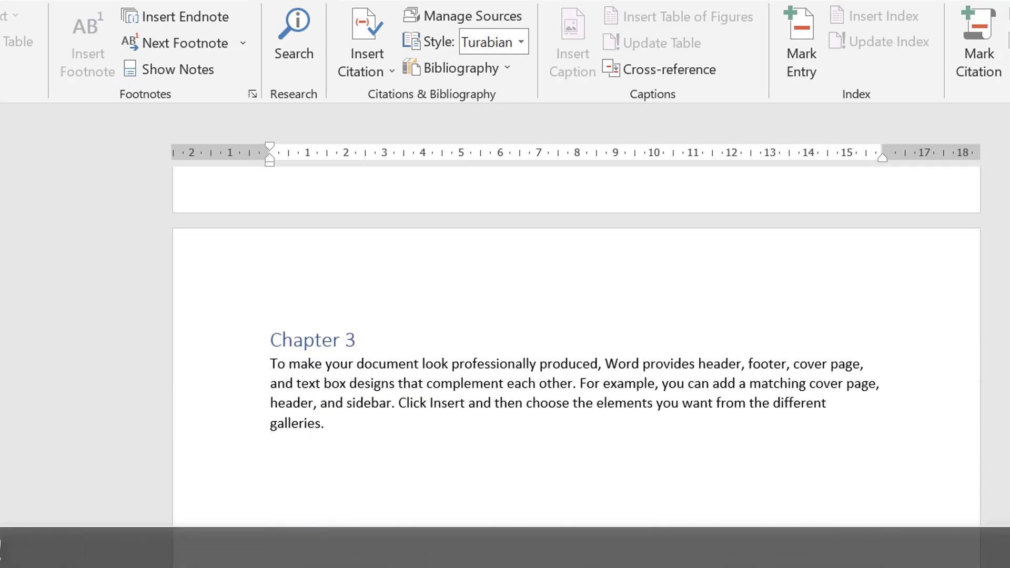
scroll(577, 337, "down", 3)
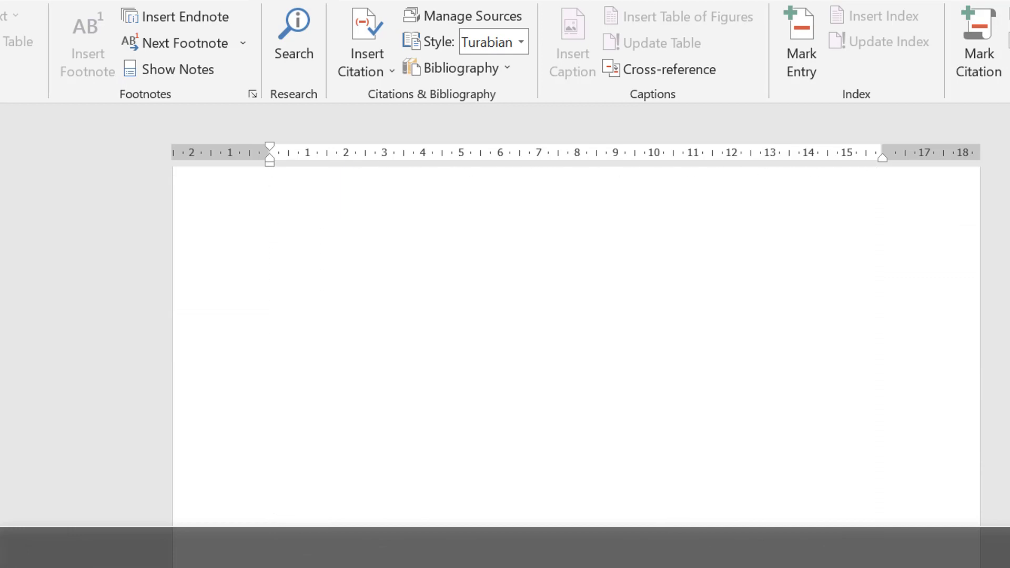
scroll(879, 366, "down", 5)
scroll(879, 366, "down", 4)
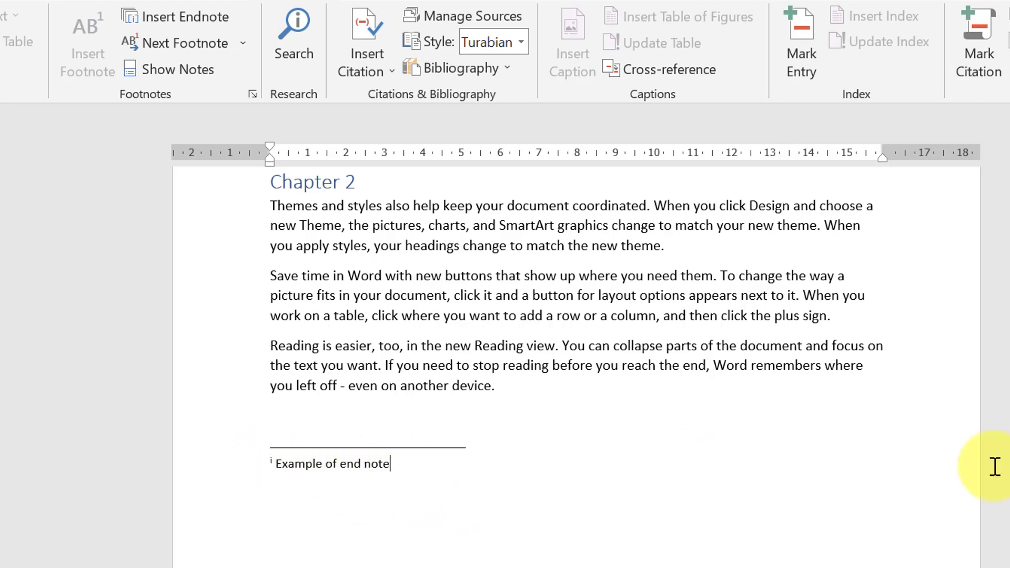
scroll(576, 368, "up", 5)
scroll(577, 368, "up", 5)
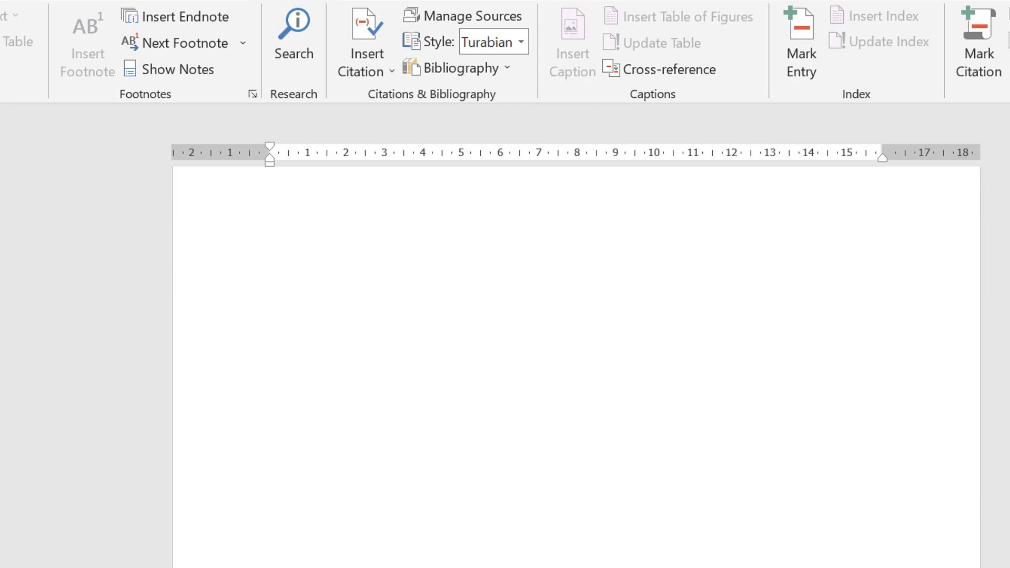
scroll(576, 368, "up", 5)
scroll(773, 331, "up", 2)
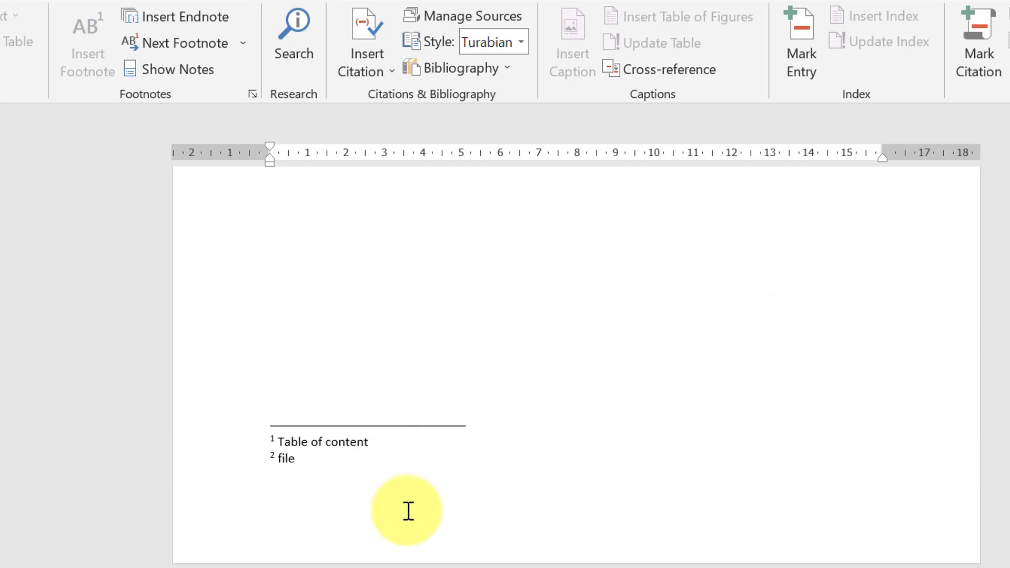
scroll(576, 368, "up", 5)
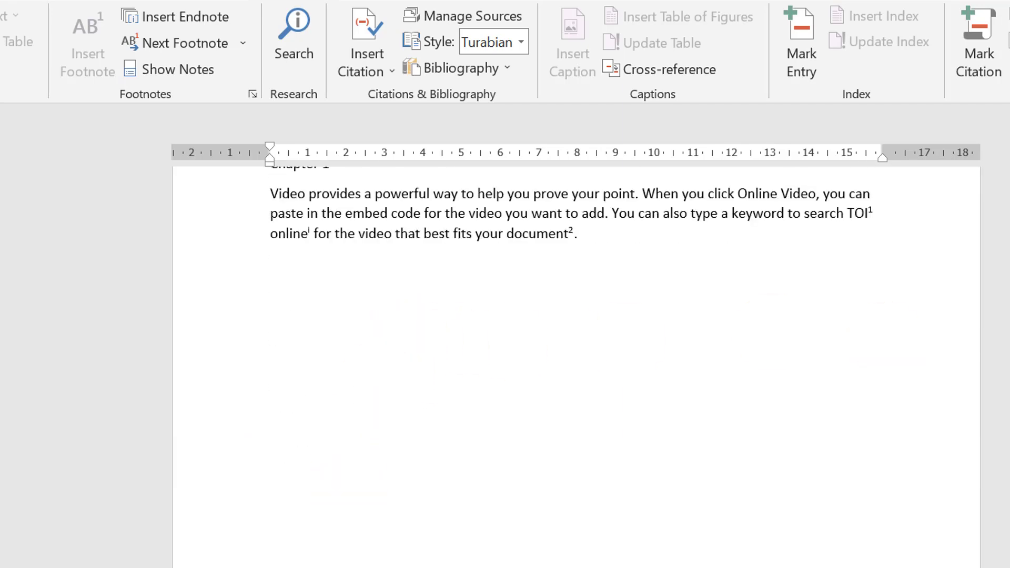
scroll(576, 368, "up", 2)
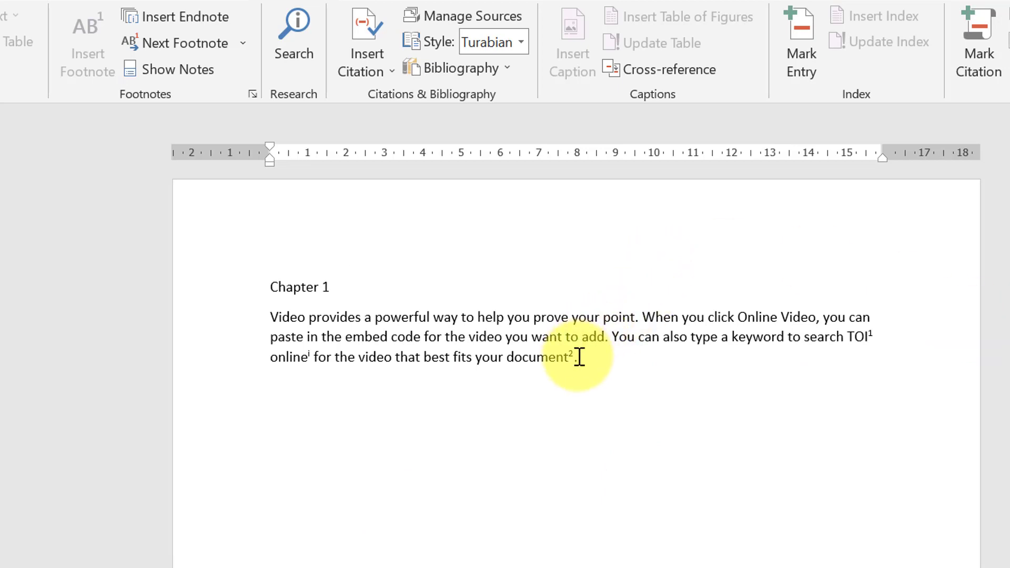
- Delete the footnote 2 mark after 'document', leaving only footnote 1 after TOI
left_click_drag(578, 357, 573, 357)
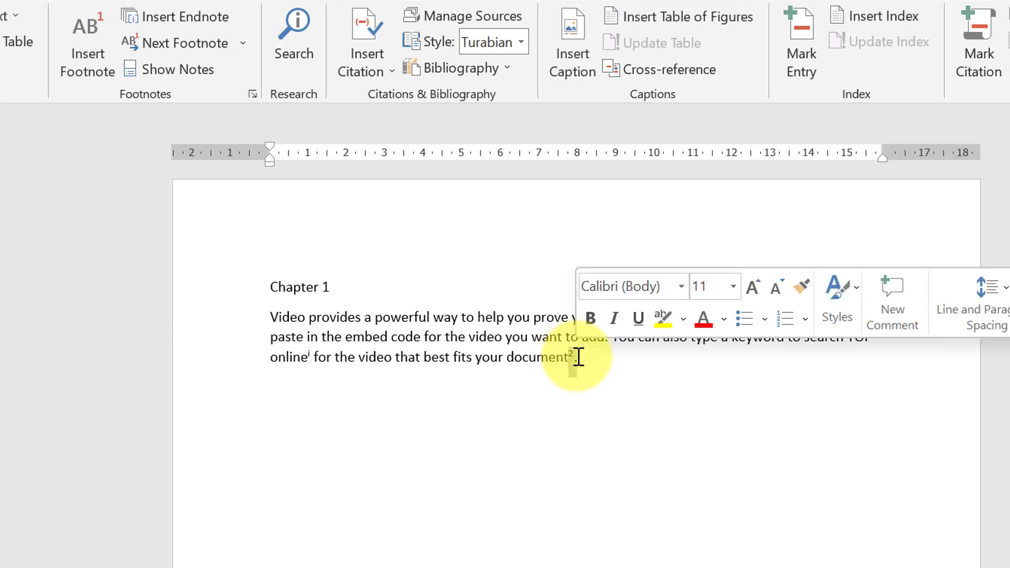
key("Delete")
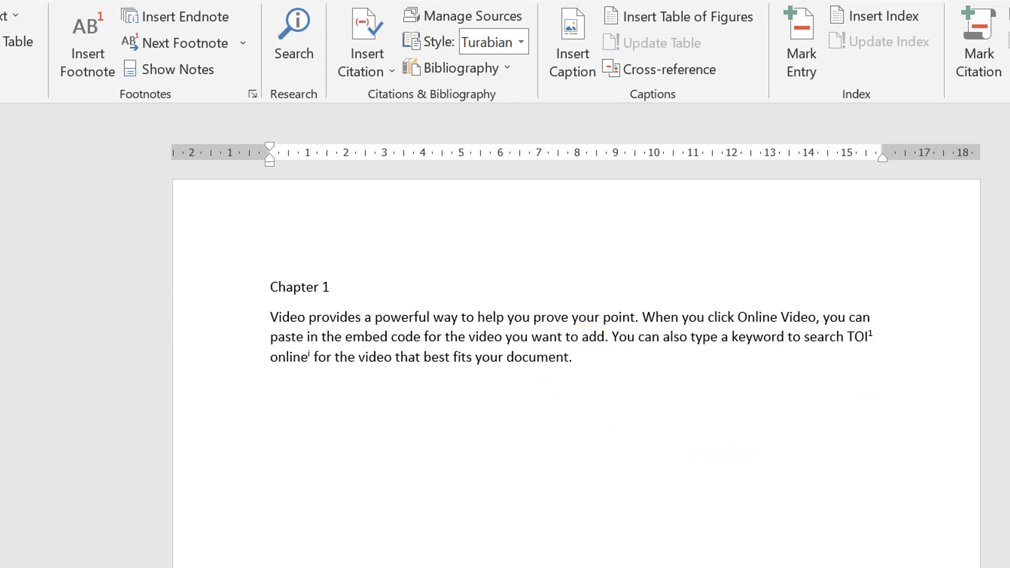
scroll(576, 368, "down", 5)
scroll(576, 369, "down", 10)
scroll(576, 369, "down", 2)
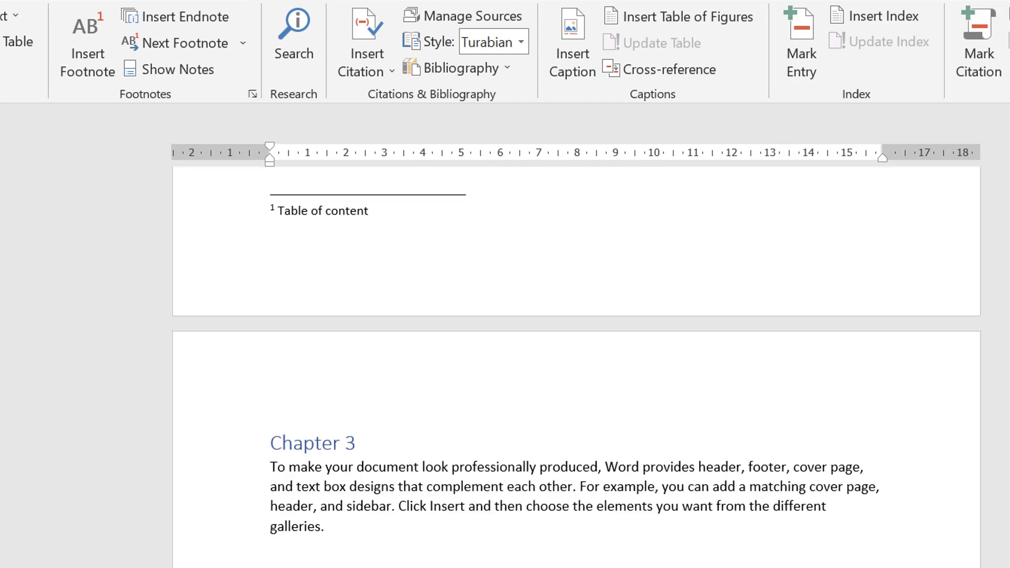
scroll(576, 368, "down", 5)
scroll(576, 369, "down", 5)
scroll(576, 369, "down", 5)
scroll(576, 369, "up", 2)
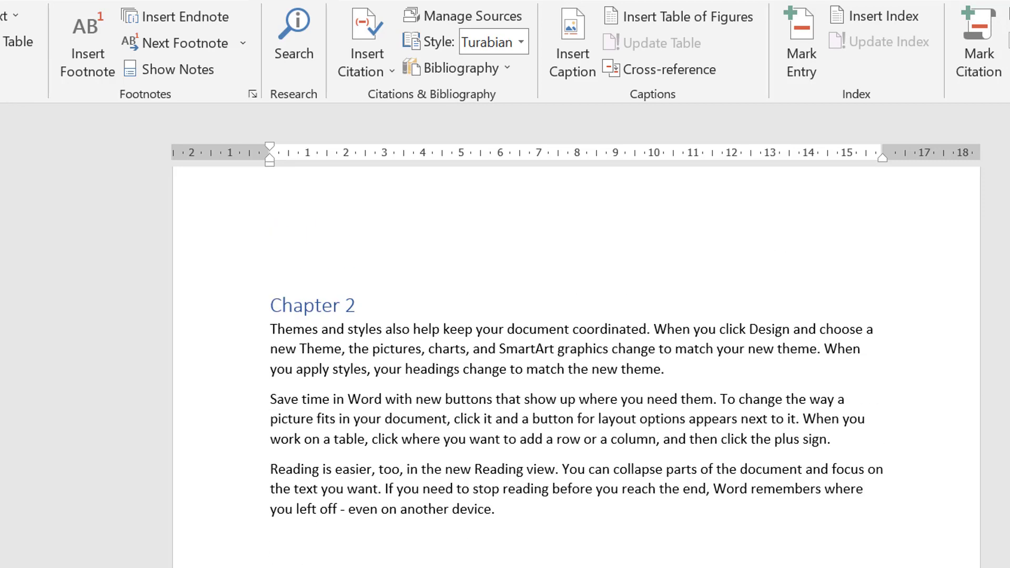
scroll(576, 368, "up", 20)
scroll(576, 368, "up", 5)
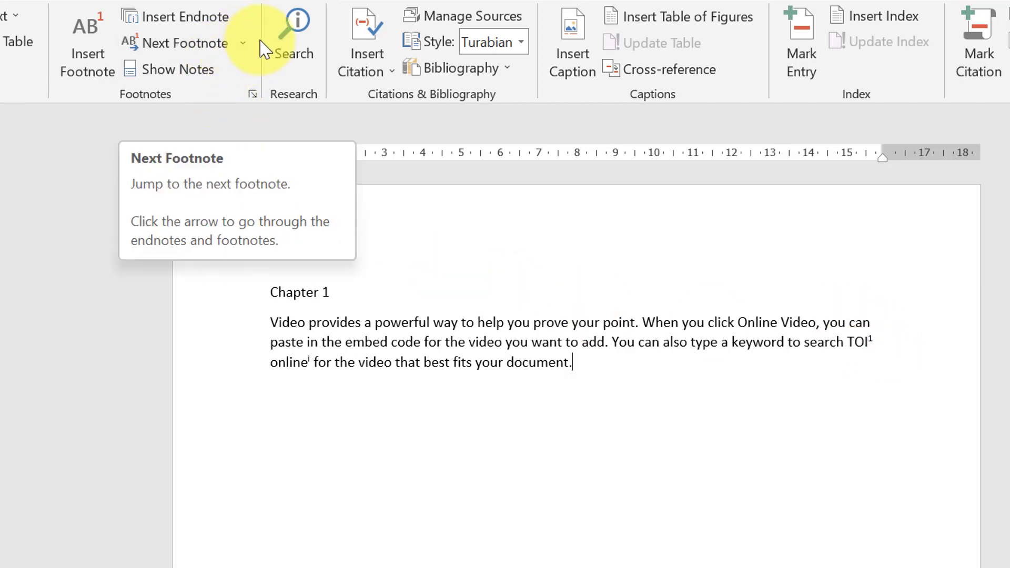
- Navigate the notes with Next Footnote, then Previous Footnote, landing on footnote 1 after TOI
left_click(243, 43)
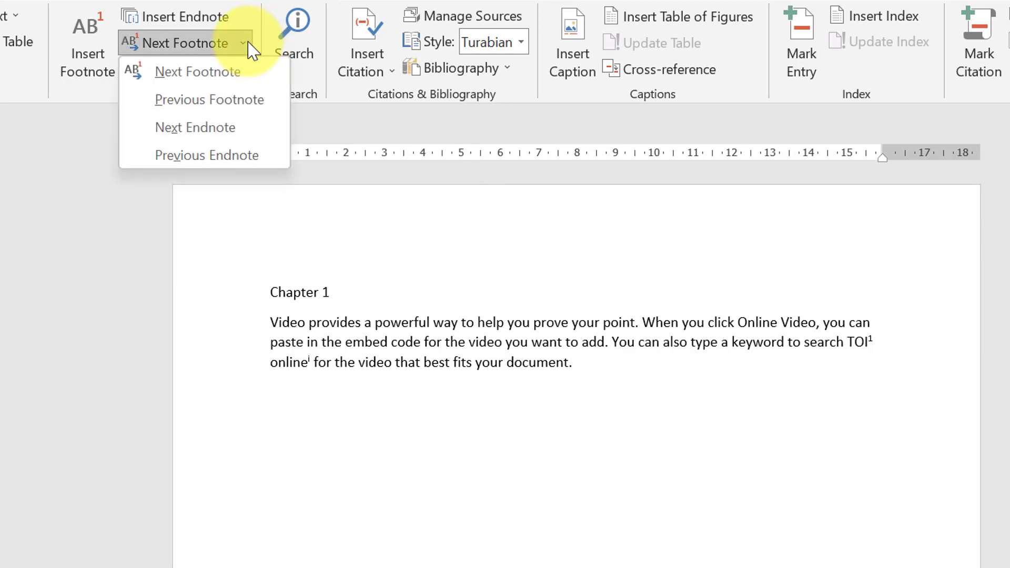
left_click(250, 82)
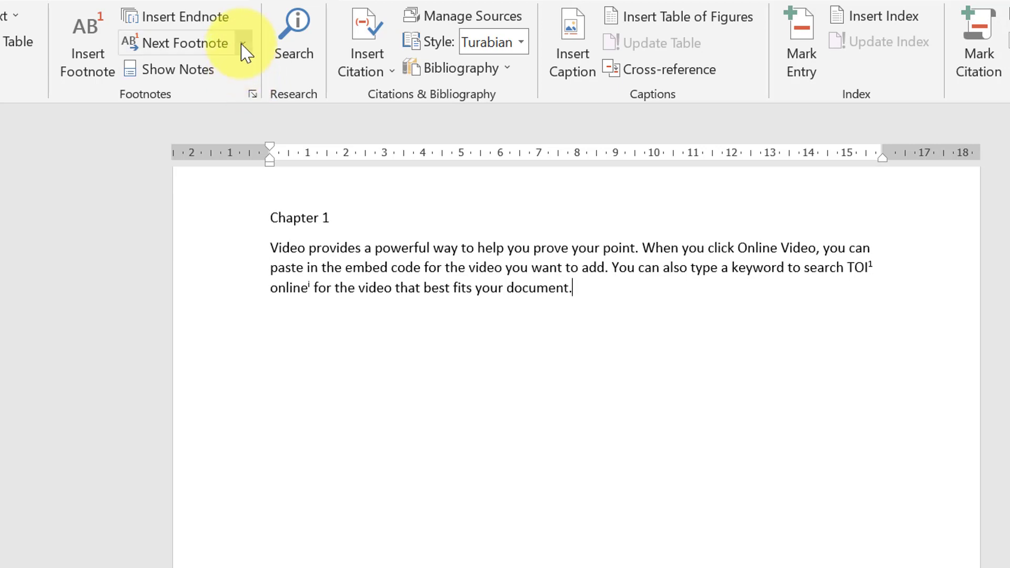
left_click(245, 49)
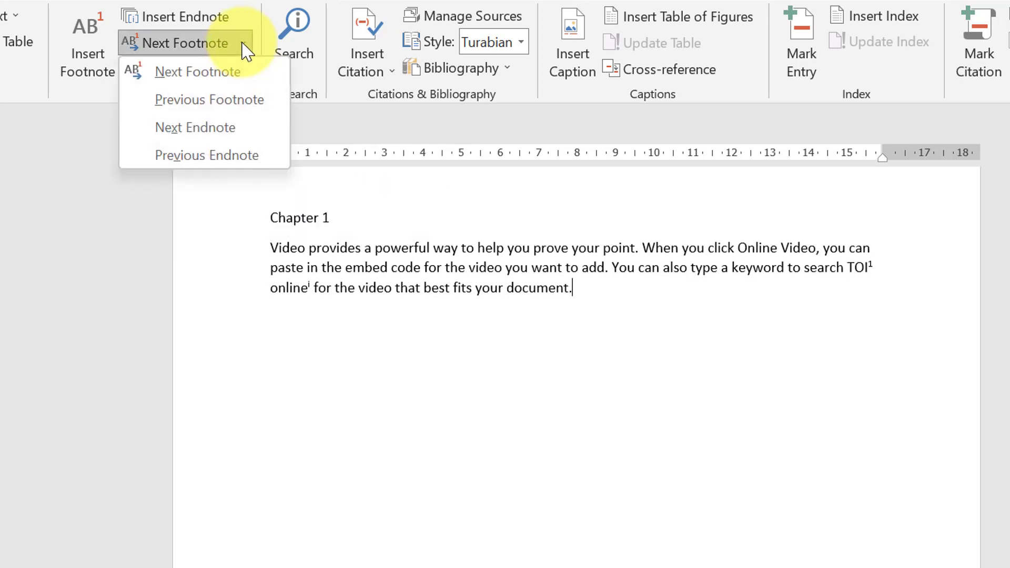
left_click(247, 129)
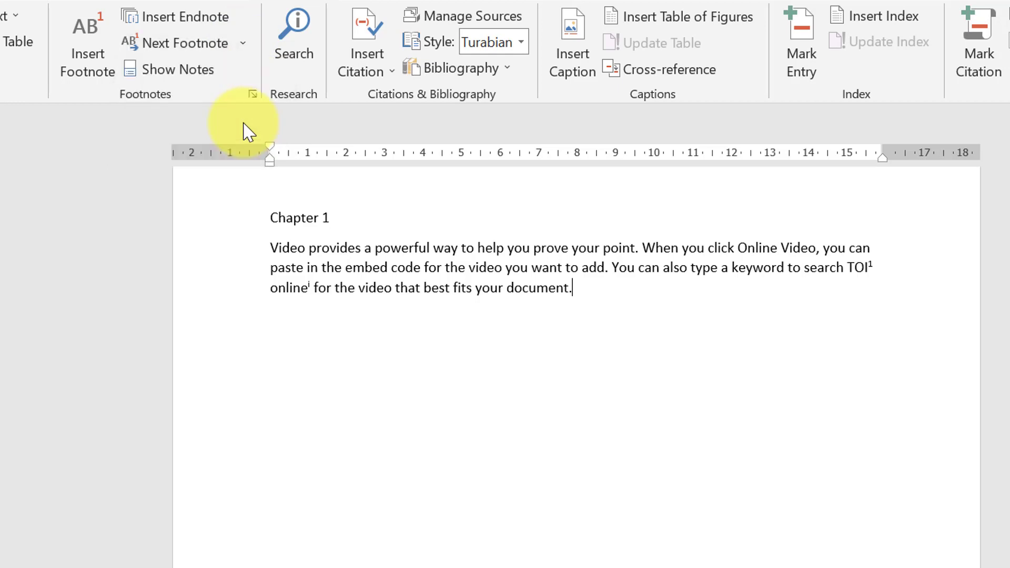
left_click(243, 48)
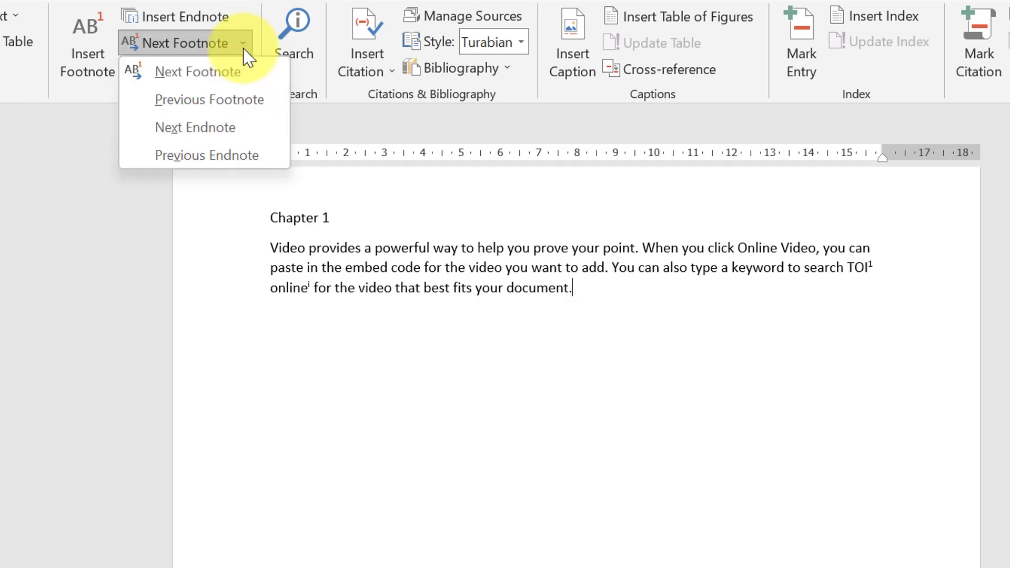
left_click(248, 99)
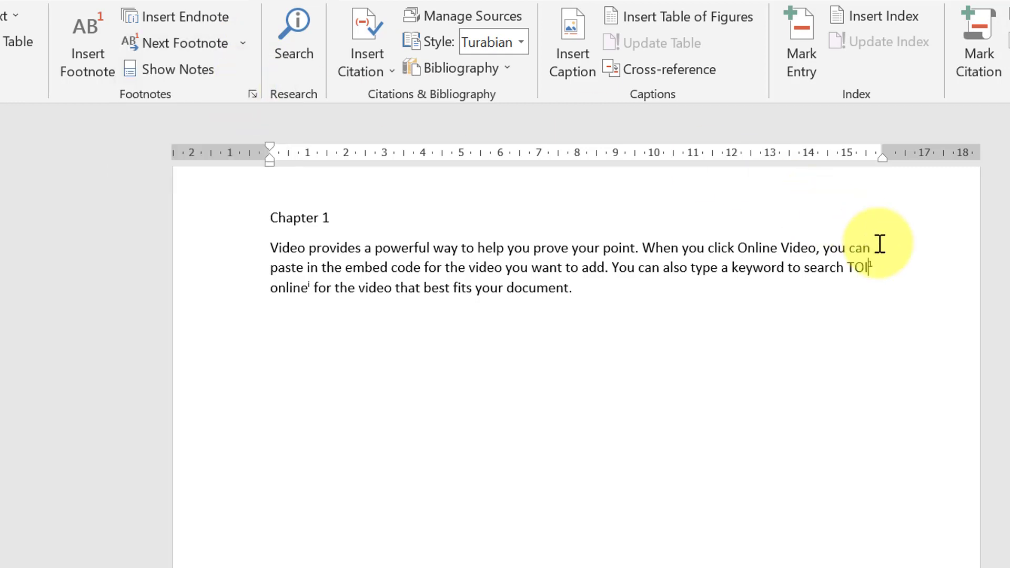
left_click(243, 43)
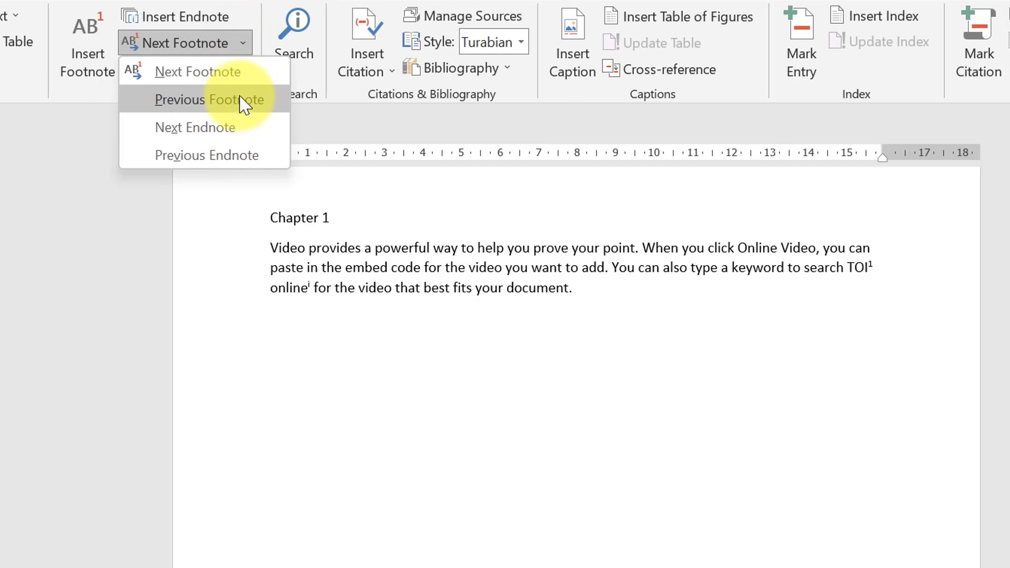
left_click(247, 156)
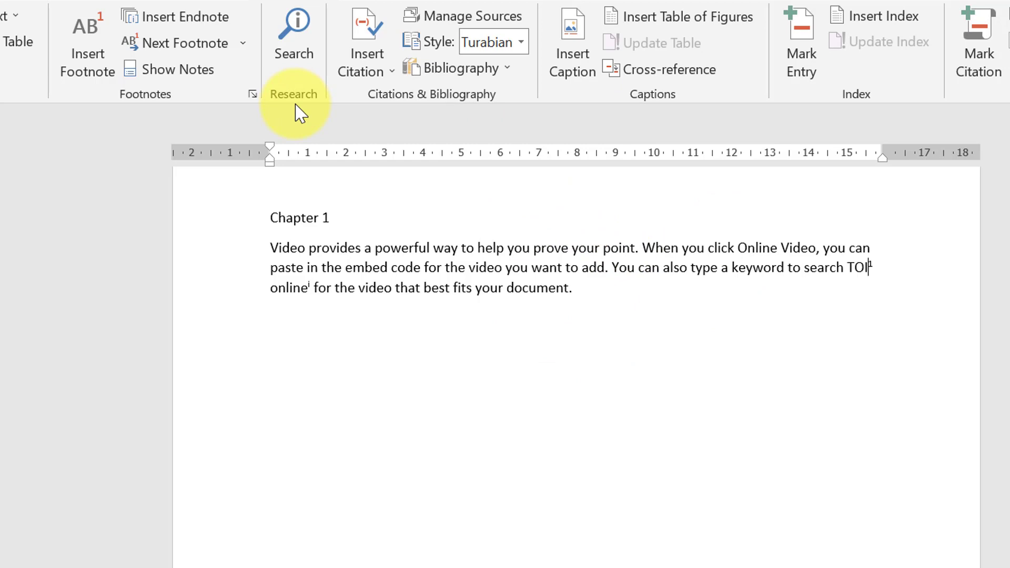
- Show the endnote area with the 'Example of end note' text
left_click(196, 78)
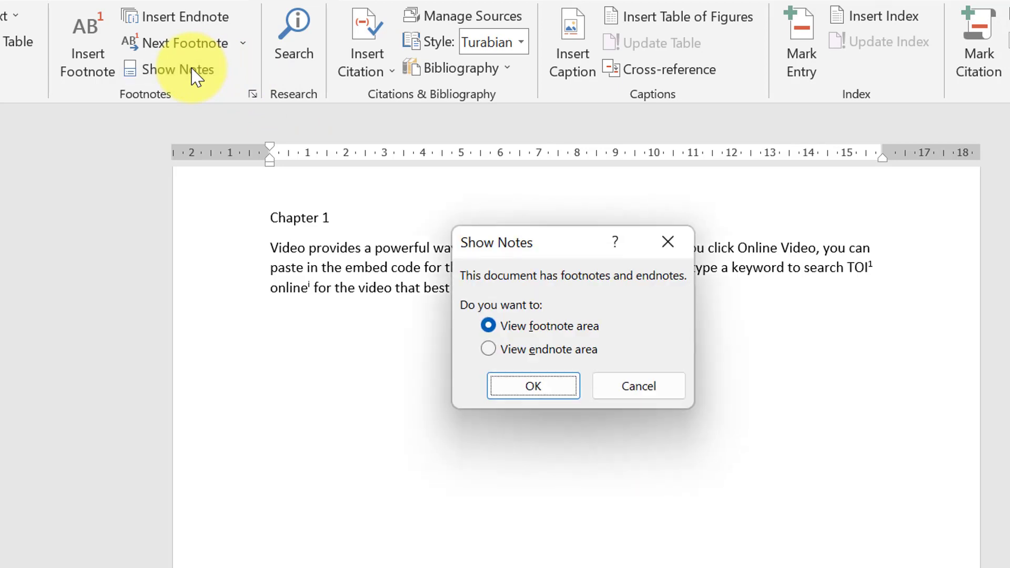
left_click(488, 349)
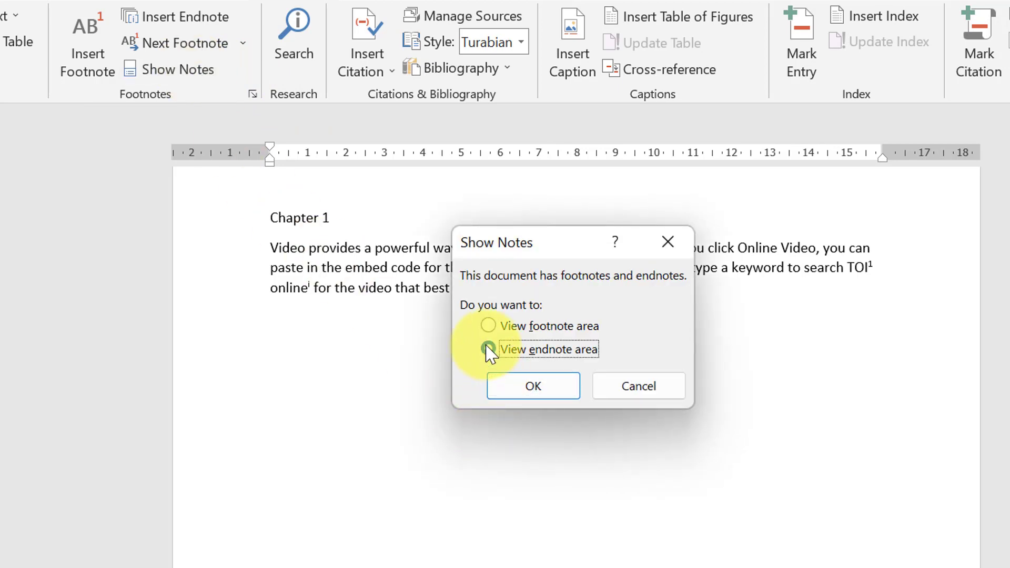
left_click(521, 396)
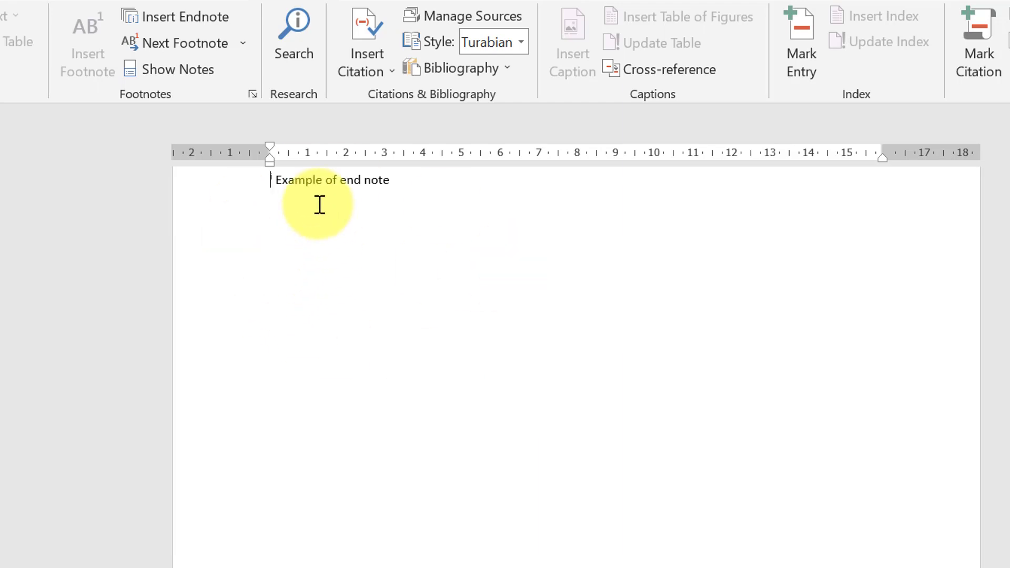
- Show the footnote area with 'Table of content', then open the research Search pane
left_click(213, 73)
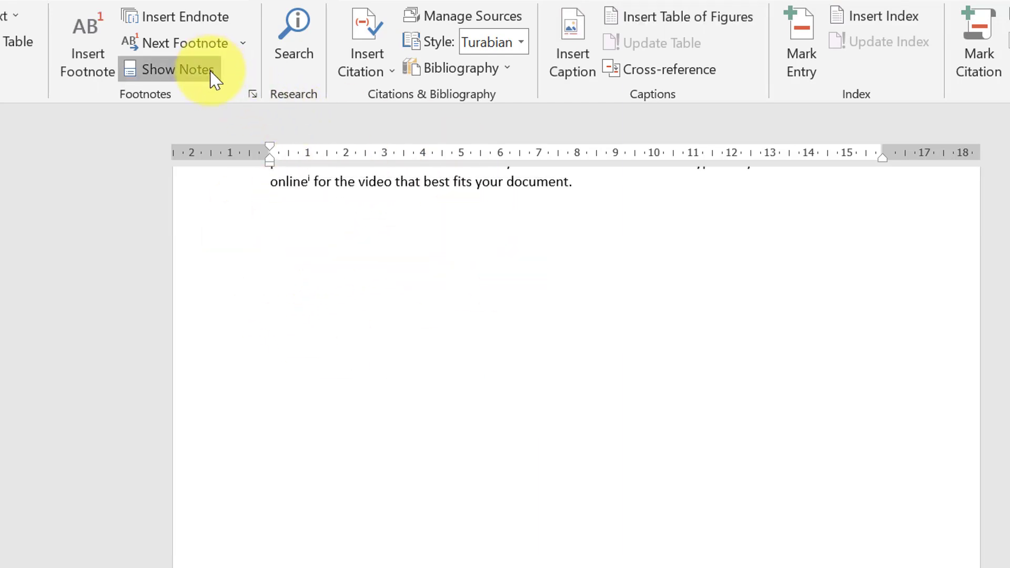
left_click(213, 73)
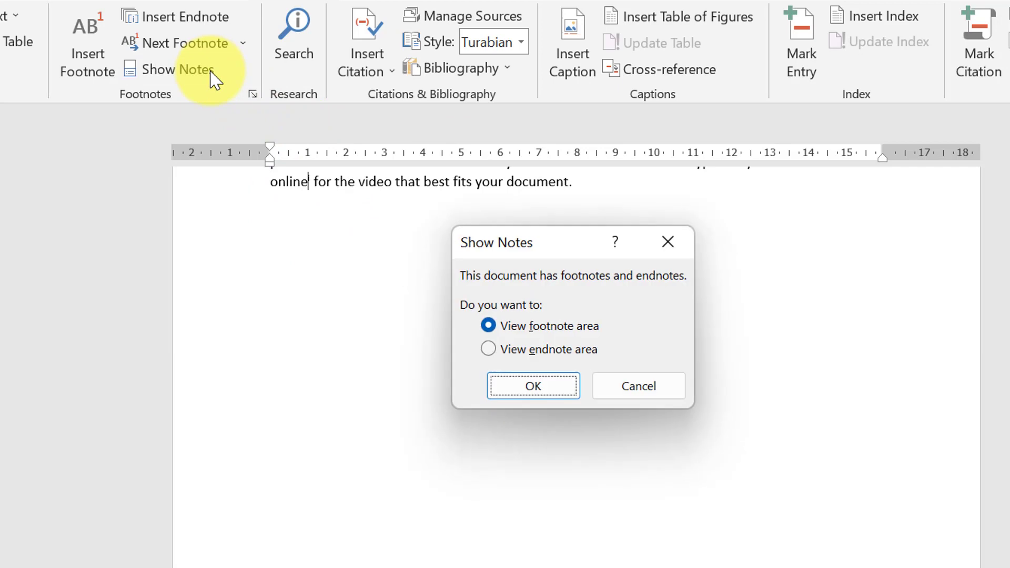
left_click(531, 389)
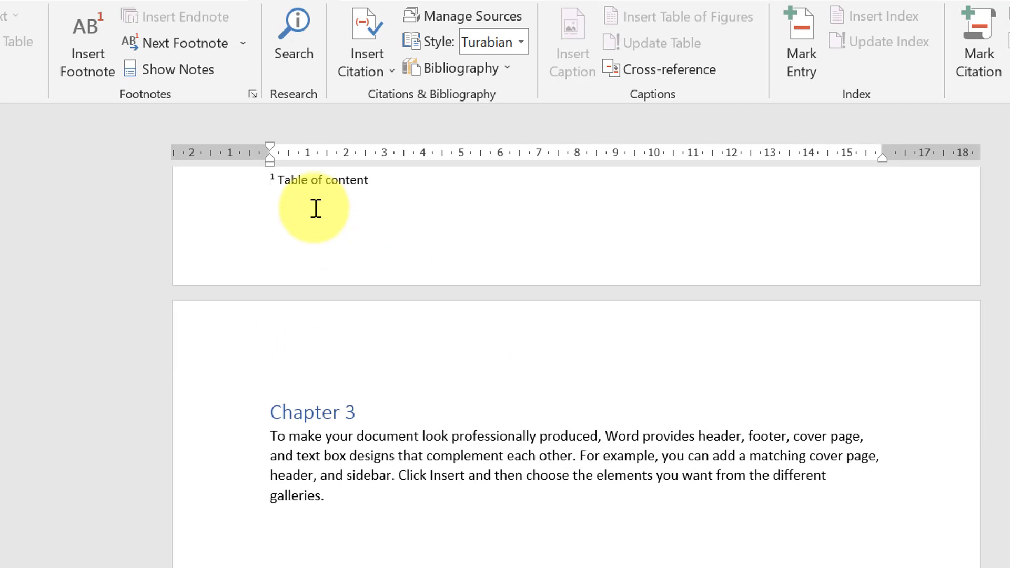
left_click(305, 77)
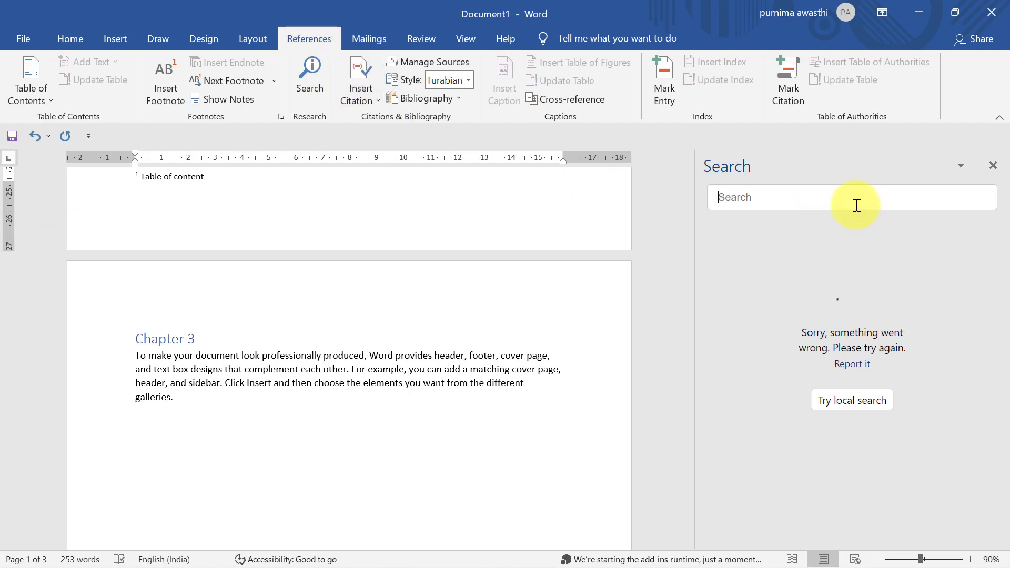
- Close the Search pane showing the error and scroll back up to the Chapter 1 text
left_click(992, 166)
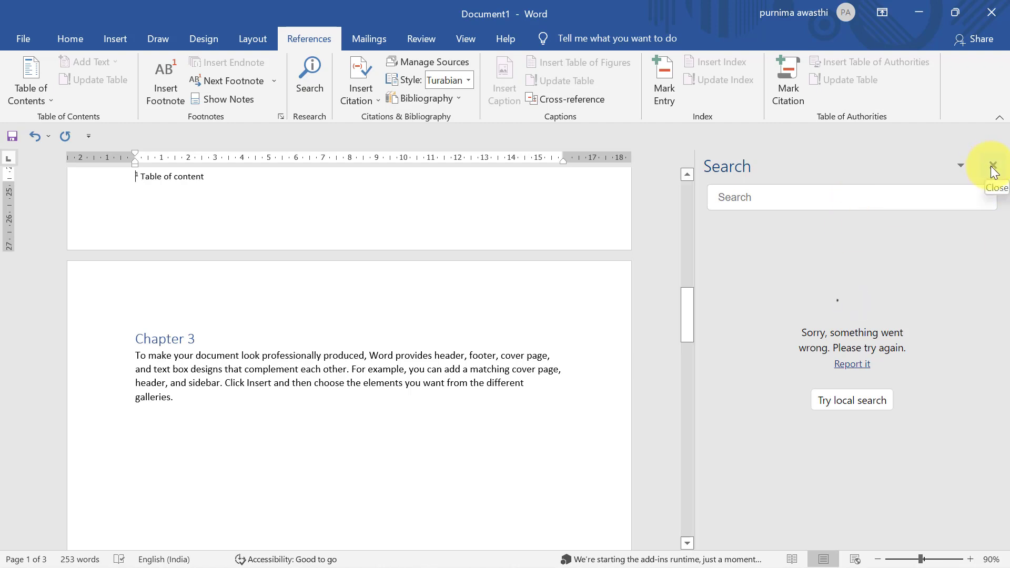
left_click(992, 167)
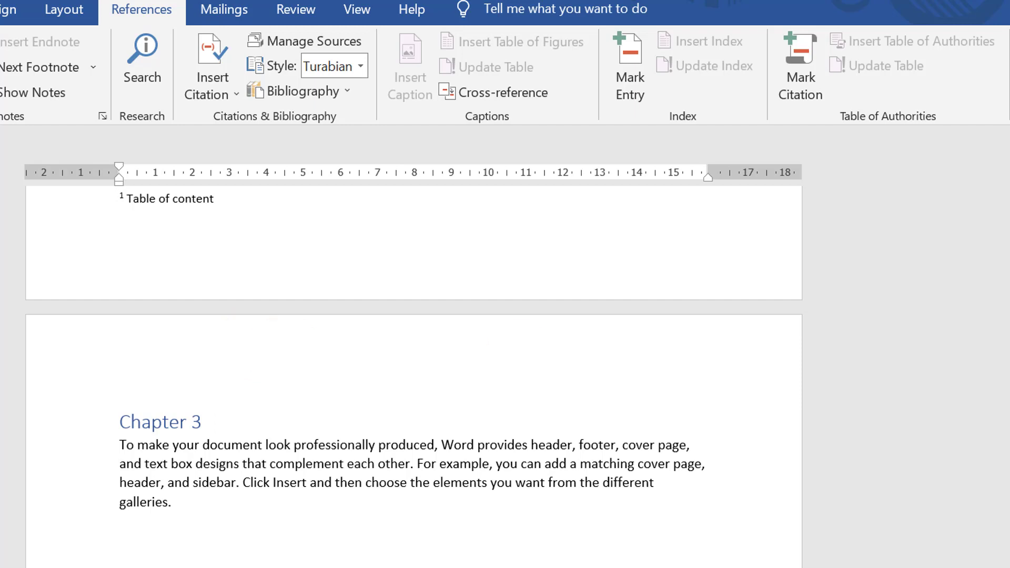
scroll(414, 368, "up", 10)
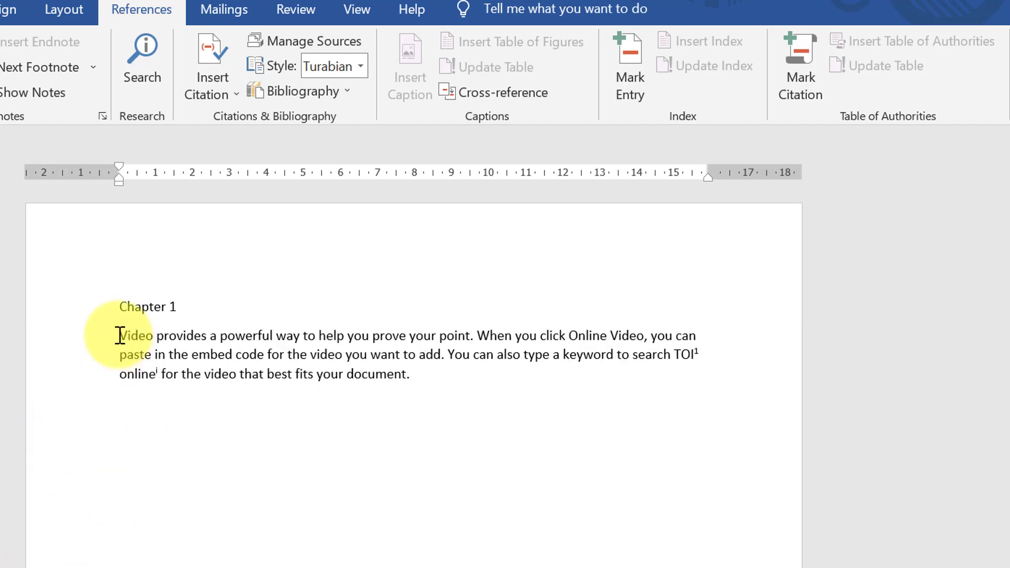
- Start a new citation source of type Book for the Chapter 1 paragraph
left_click_drag(120, 336, 451, 379)
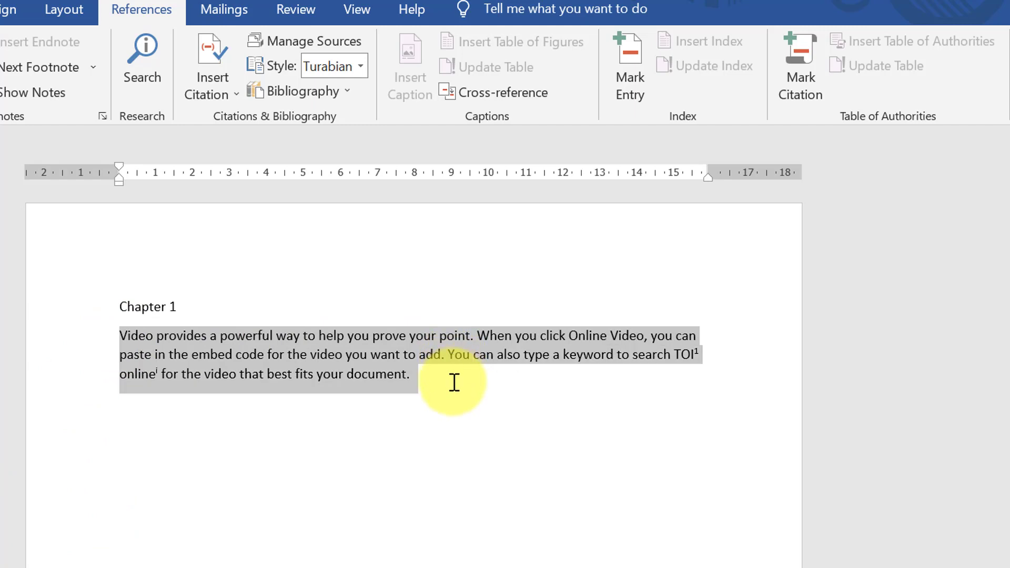
left_click(213, 88)
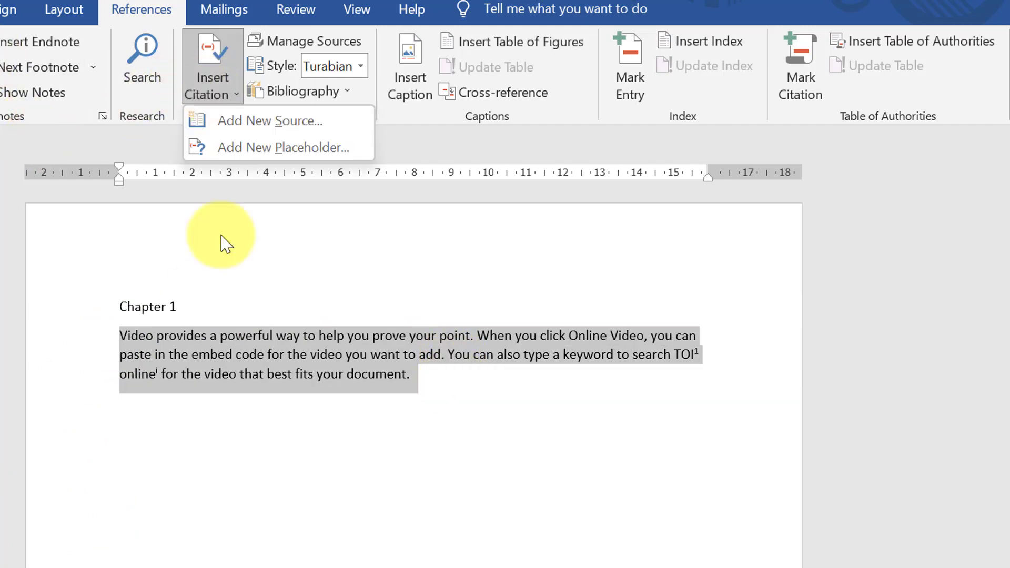
left_click(397, 432)
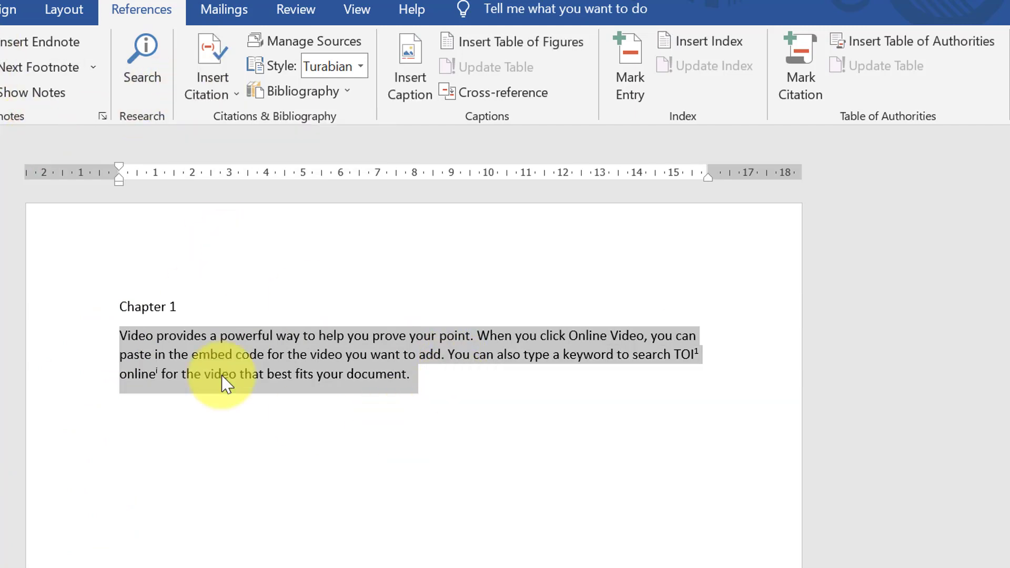
left_click(219, 97)
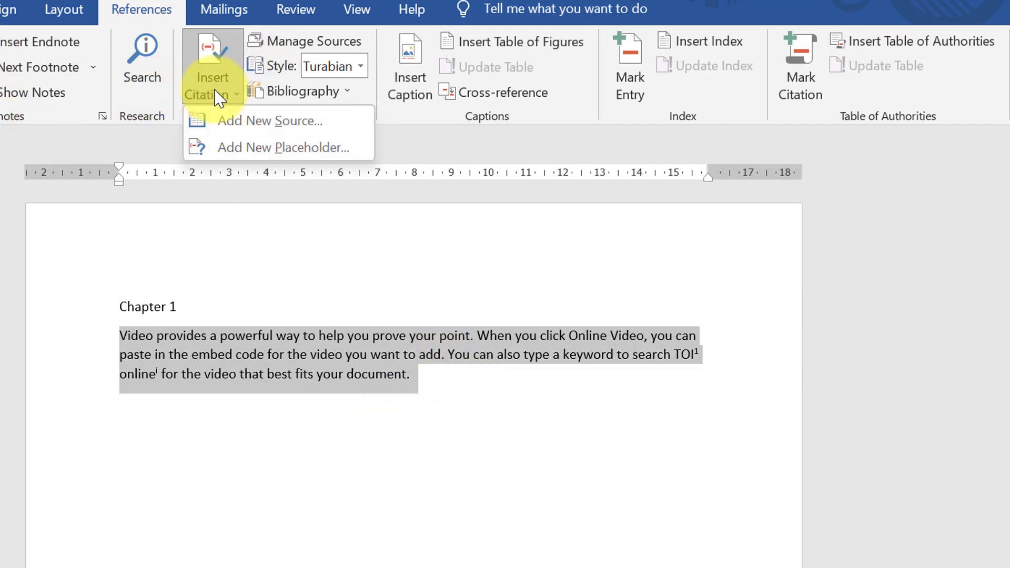
left_click(234, 123)
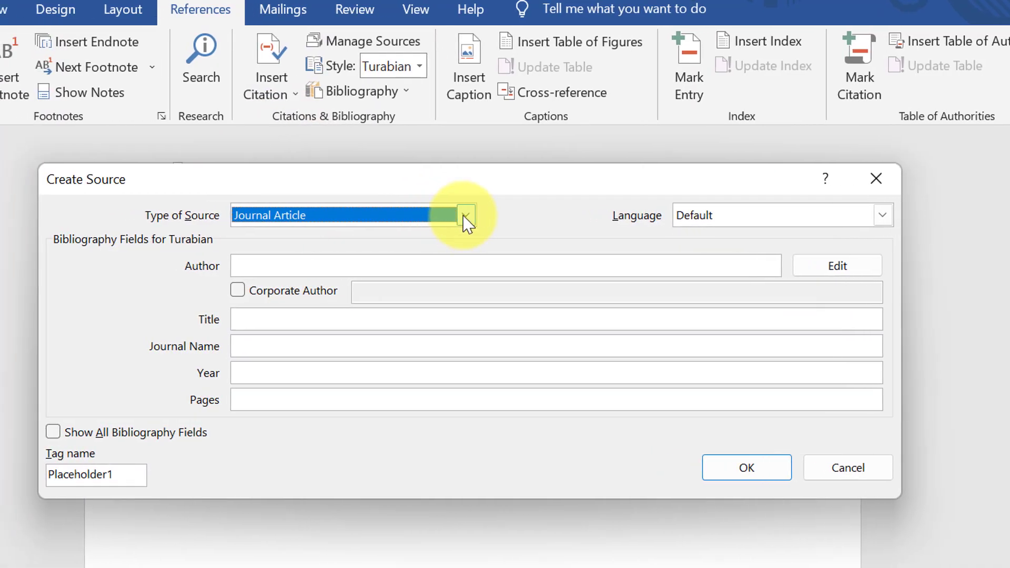
left_click(466, 216)
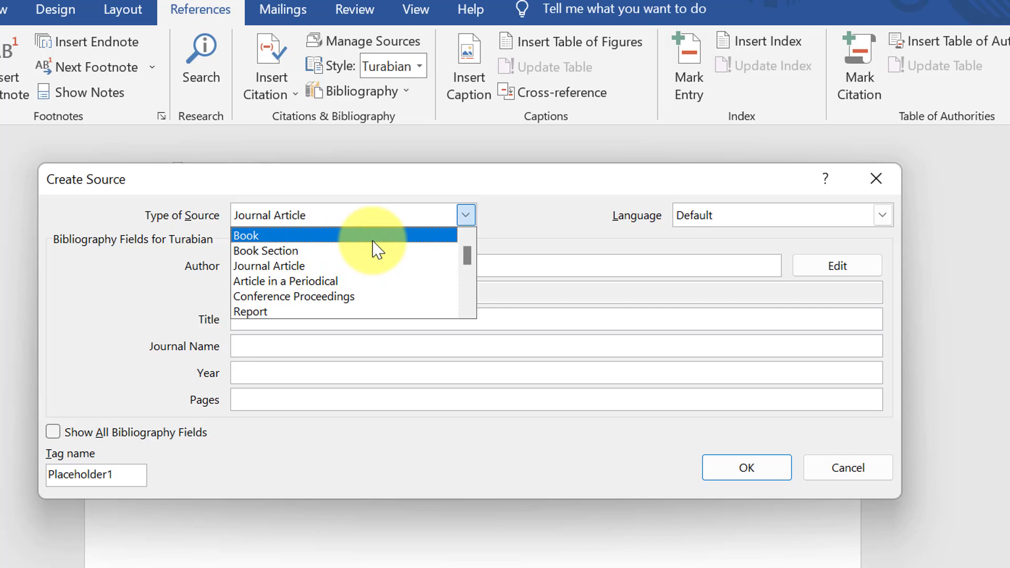
left_click(335, 235)
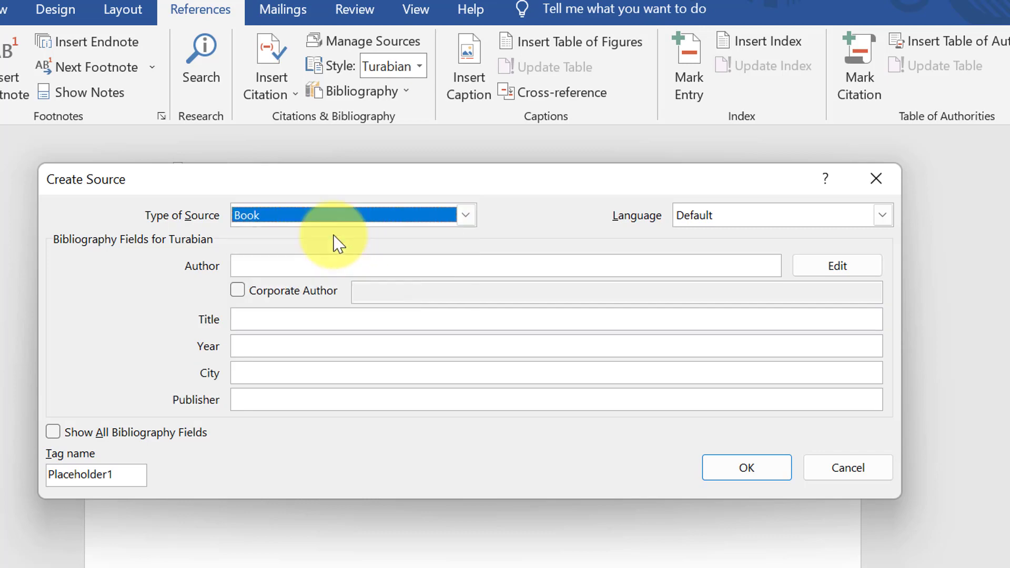
- Enter the book's author name, title 'python' and year 2020
left_click(407, 264)
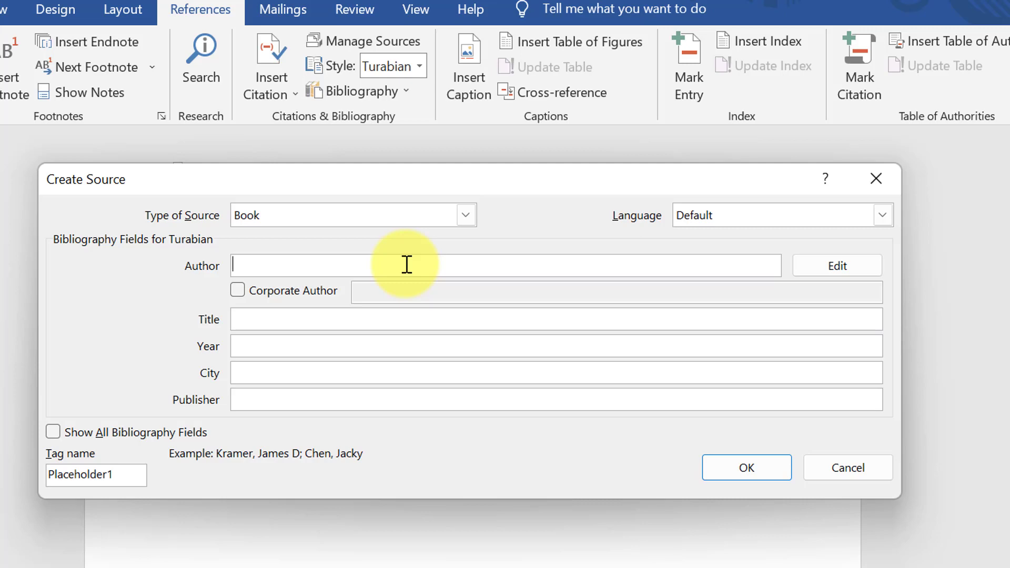
type("rajiv")
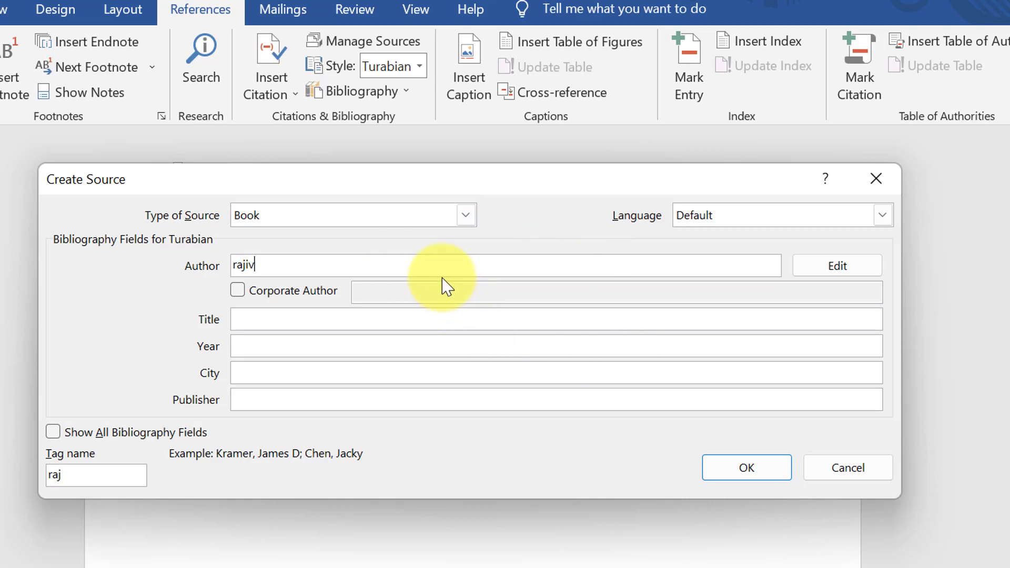
left_click(378, 314)
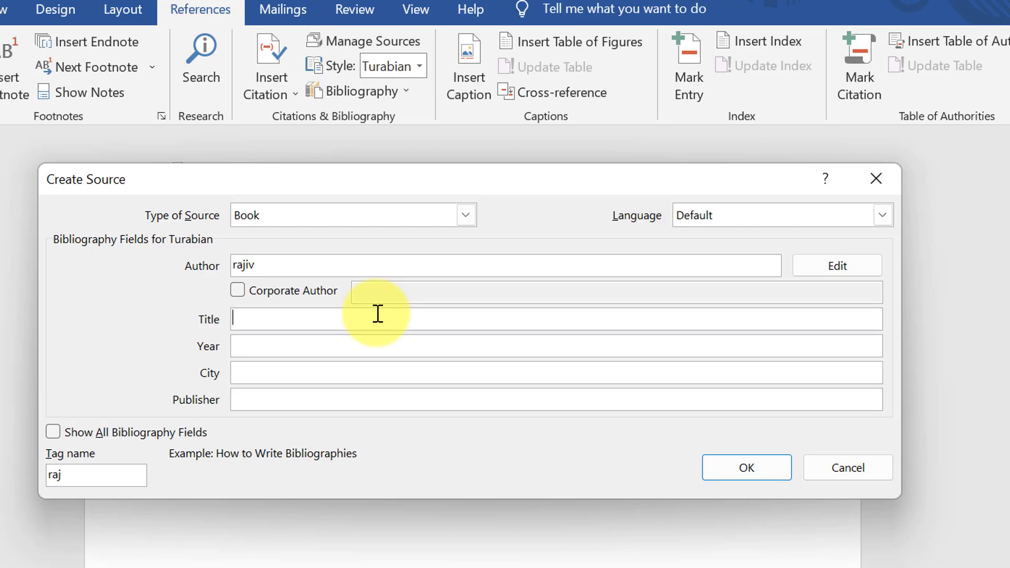
type("fun")
key("BackSpace")
key("BackSpace")
key("BackSpace")
type("p")
type("yth")
type("on")
left_click(393, 350)
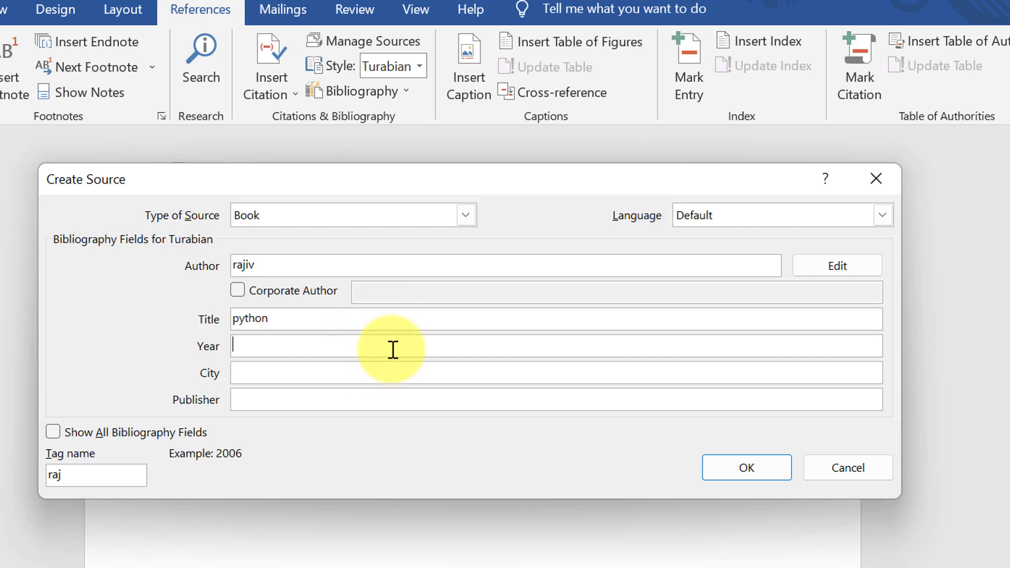
type("2020")
- Set city 'kanpur' and publisher 'jk publisher', then save the Book source
left_click(325, 378)
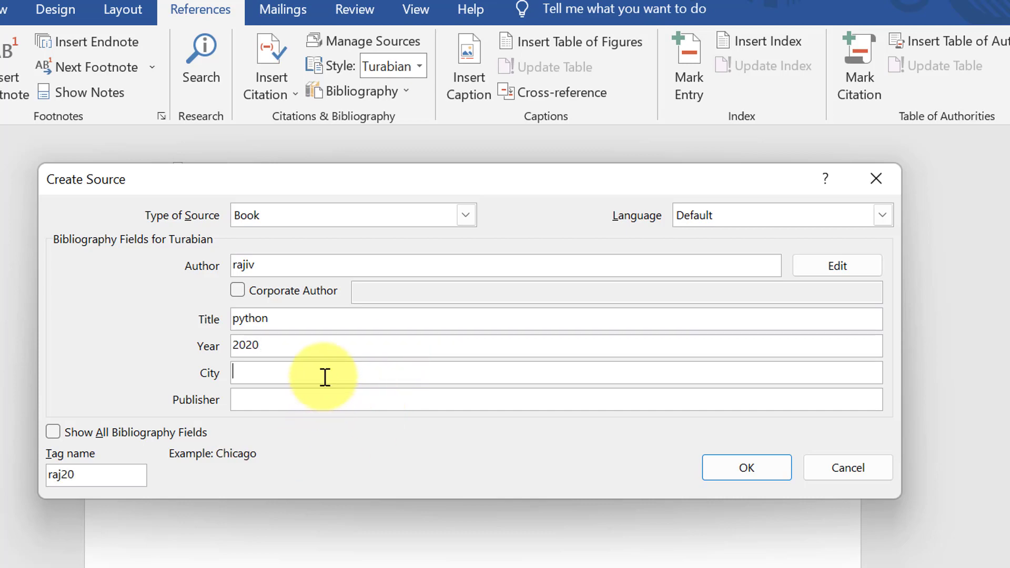
type("kanpu")
type("r")
left_click(352, 397)
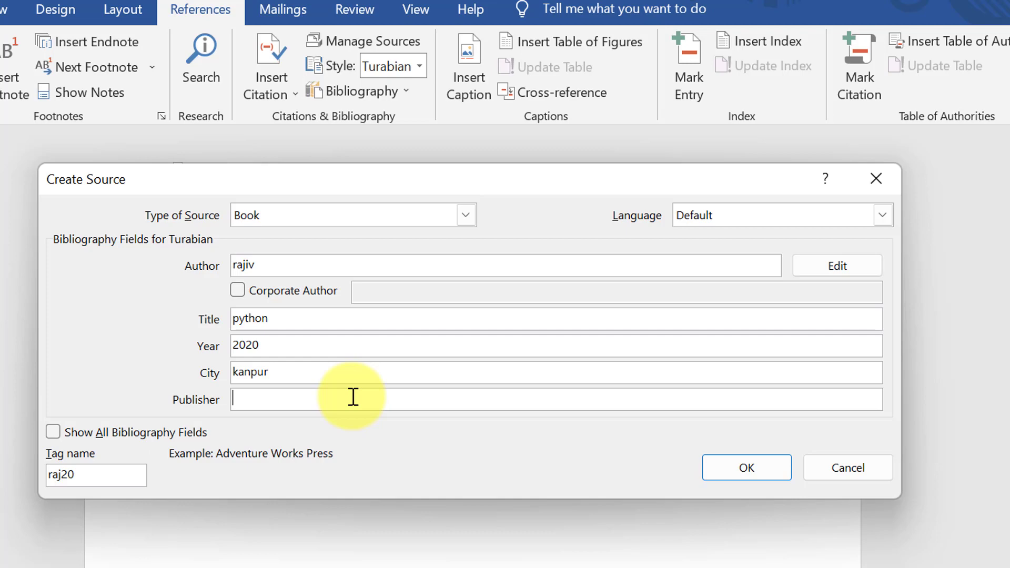
type("j")
type("k pub")
type("lishr")
key("BackSpace")
type("er")
left_click(756, 467)
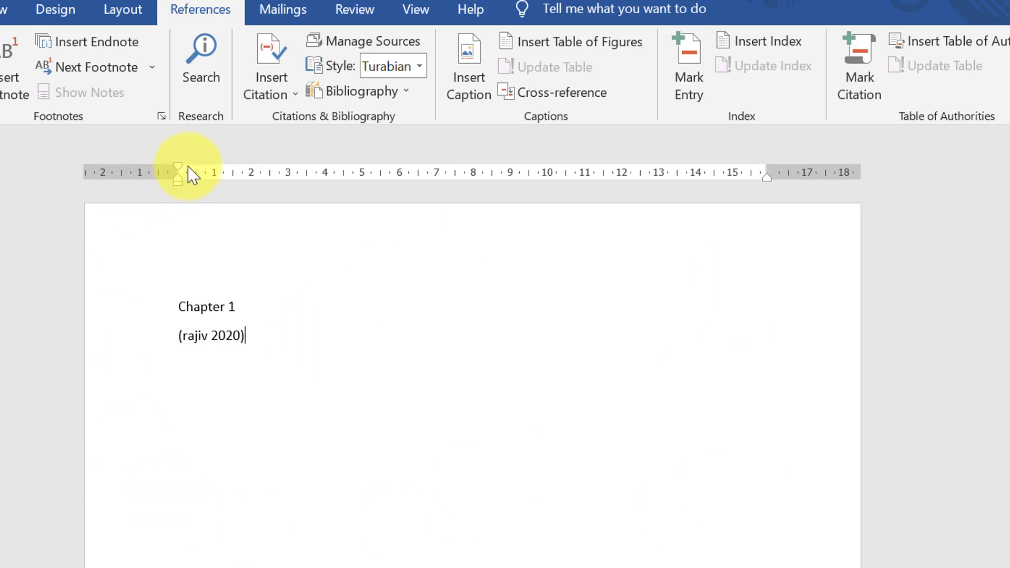
- Delete the webknowledge (2010) entry from the Manage Sources master list
left_click(272, 101)
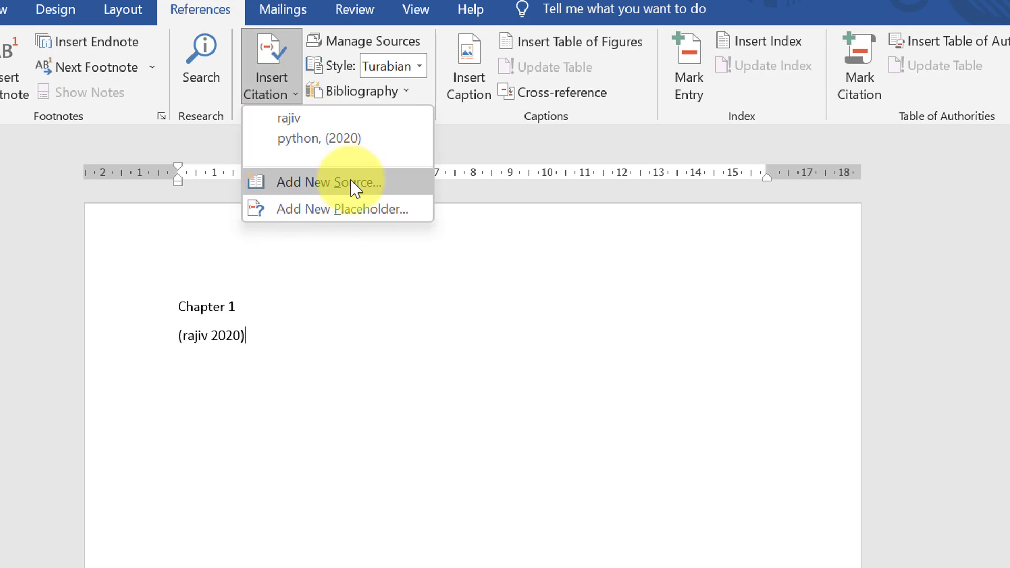
left_click(354, 349)
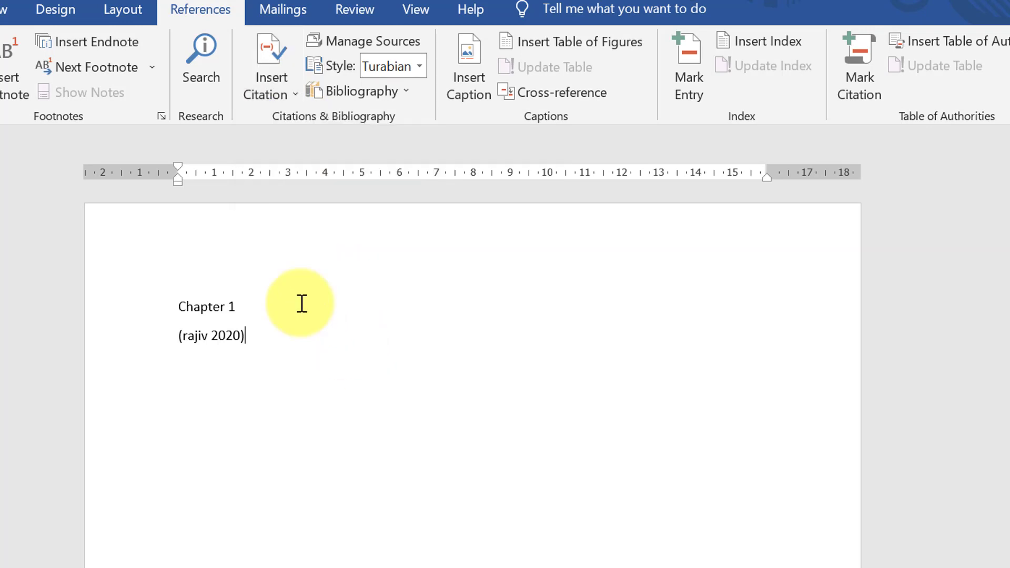
left_click(354, 50)
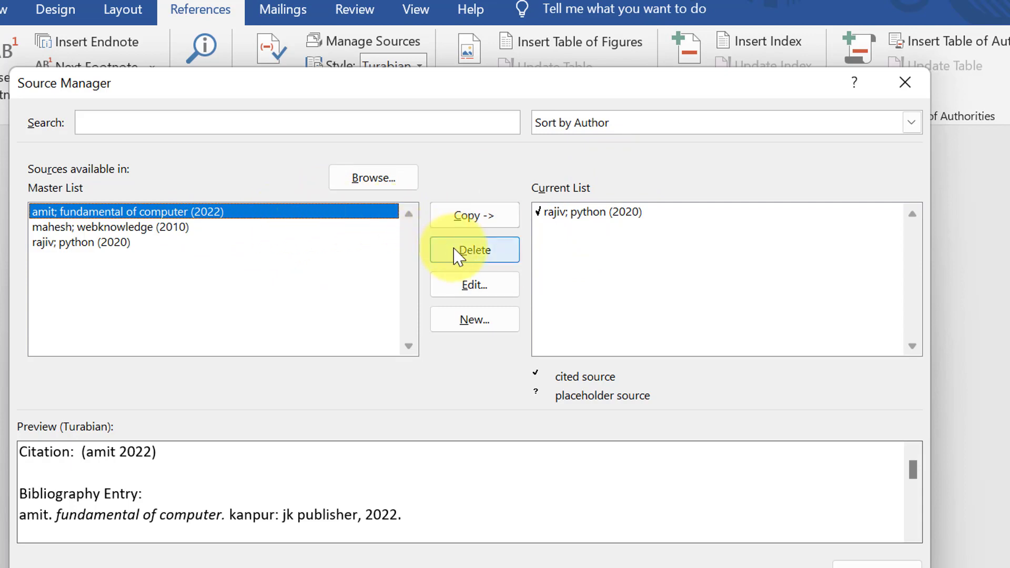
left_click(904, 91)
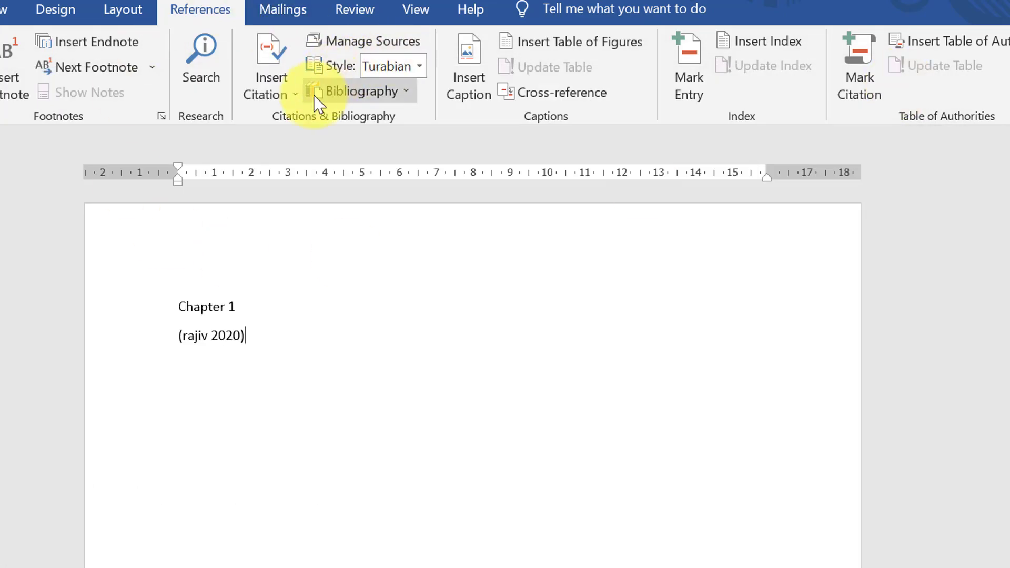
left_click(379, 47)
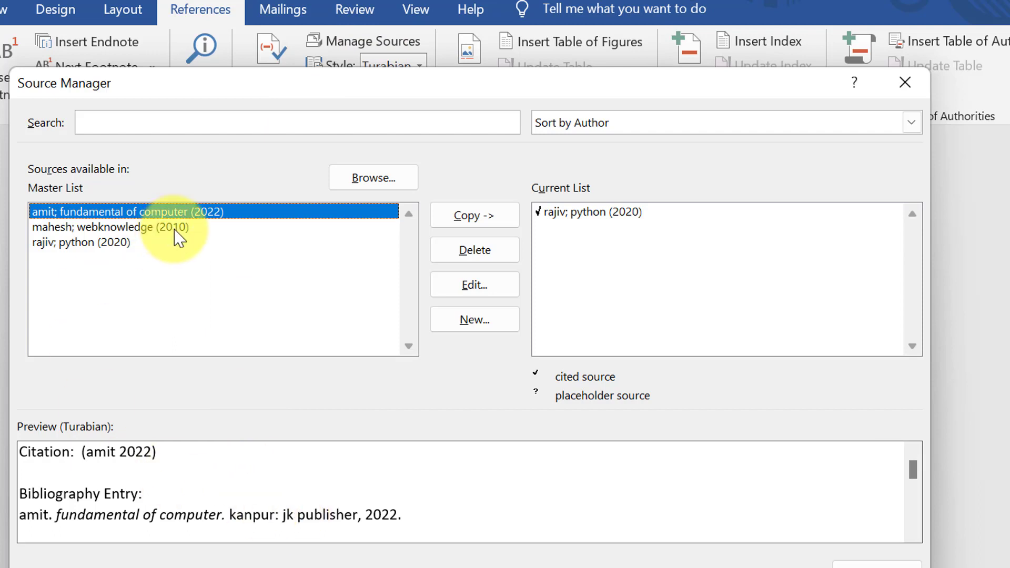
left_click(128, 233)
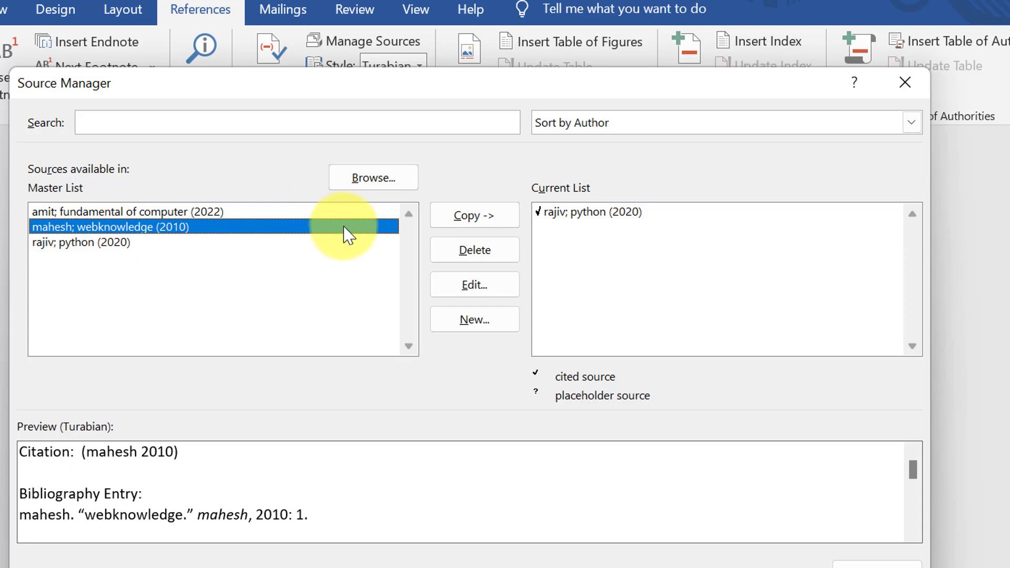
left_click(512, 252)
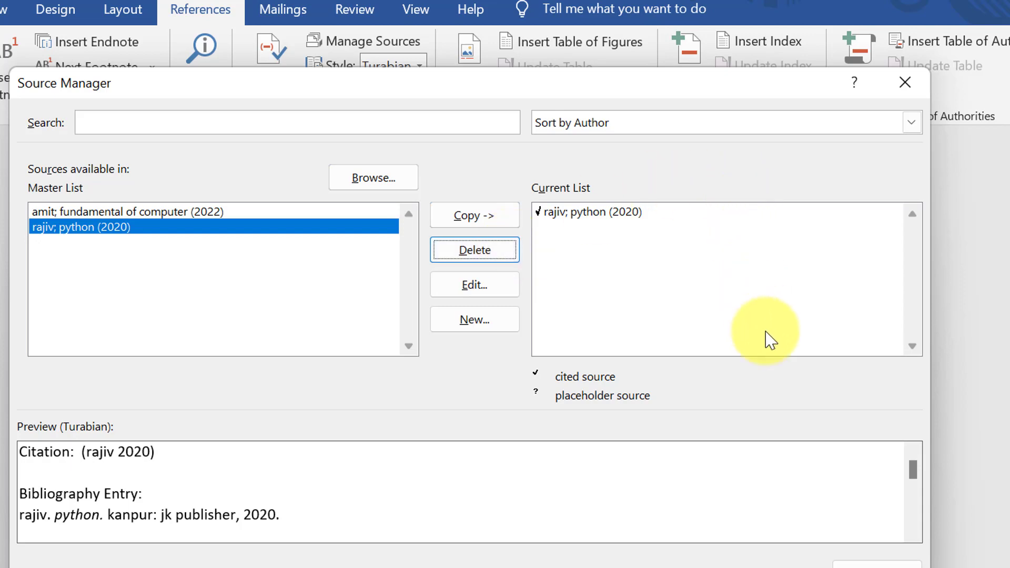
left_click(903, 84)
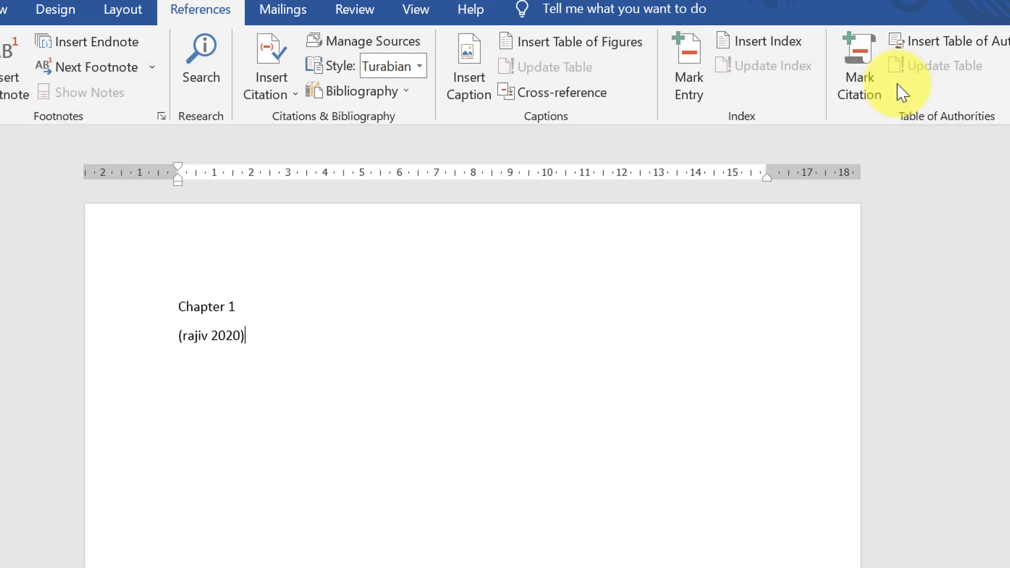
- Try the APA and Chicago citation styles, then settle on ISO 690
left_click(420, 67)
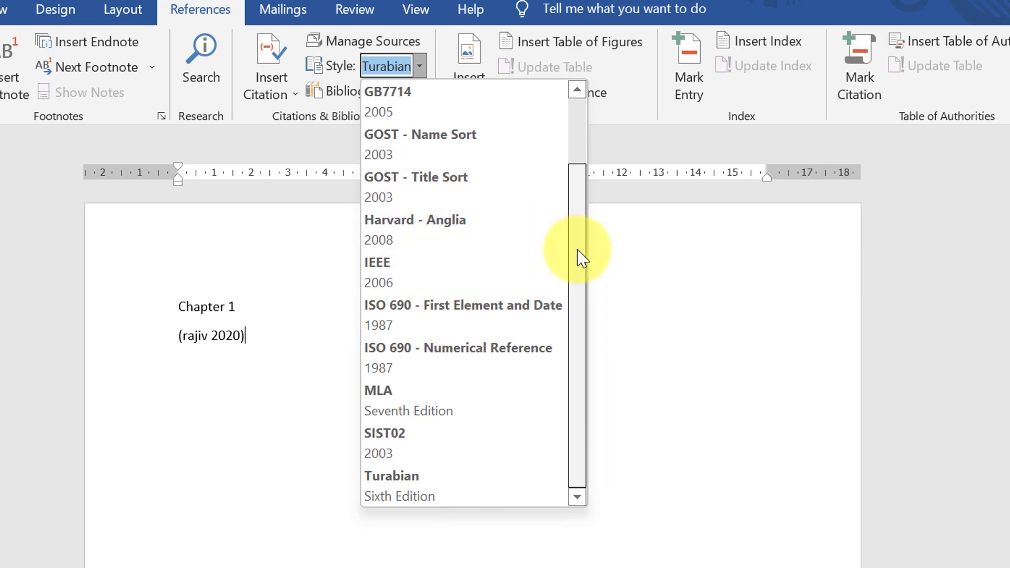
left_click_drag(579, 255, 555, 124)
left_click(437, 129)
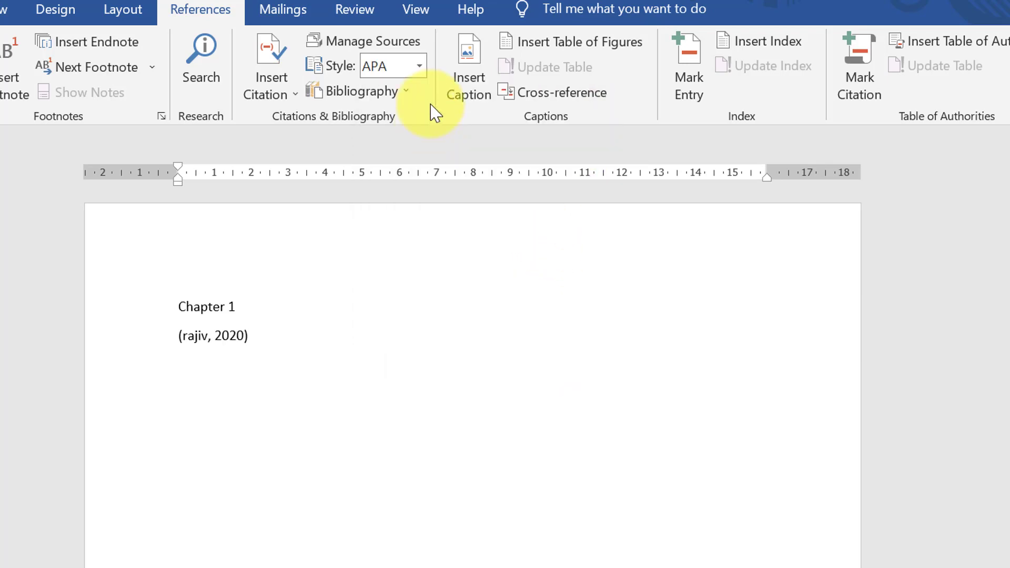
left_click(421, 68)
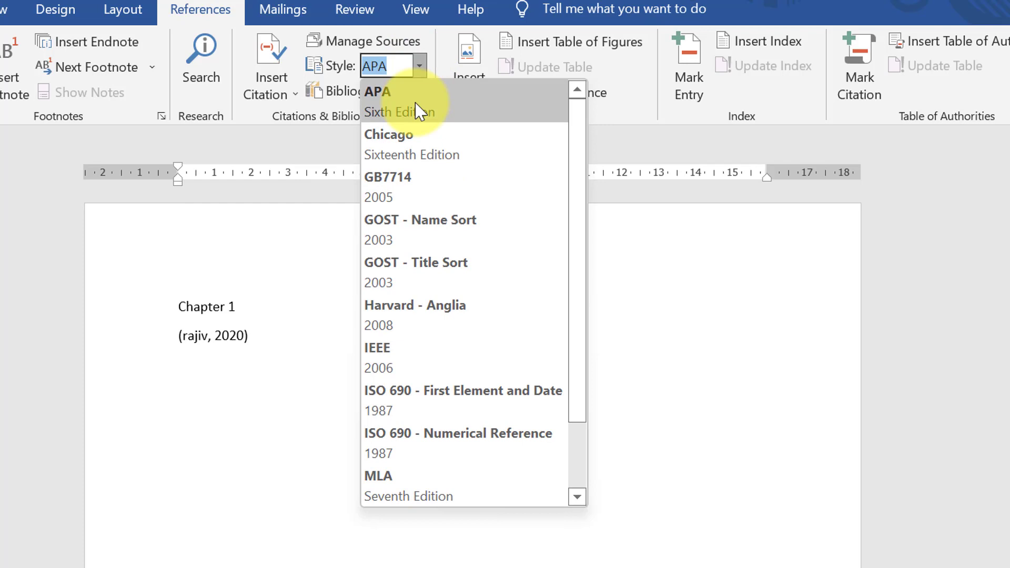
left_click(419, 145)
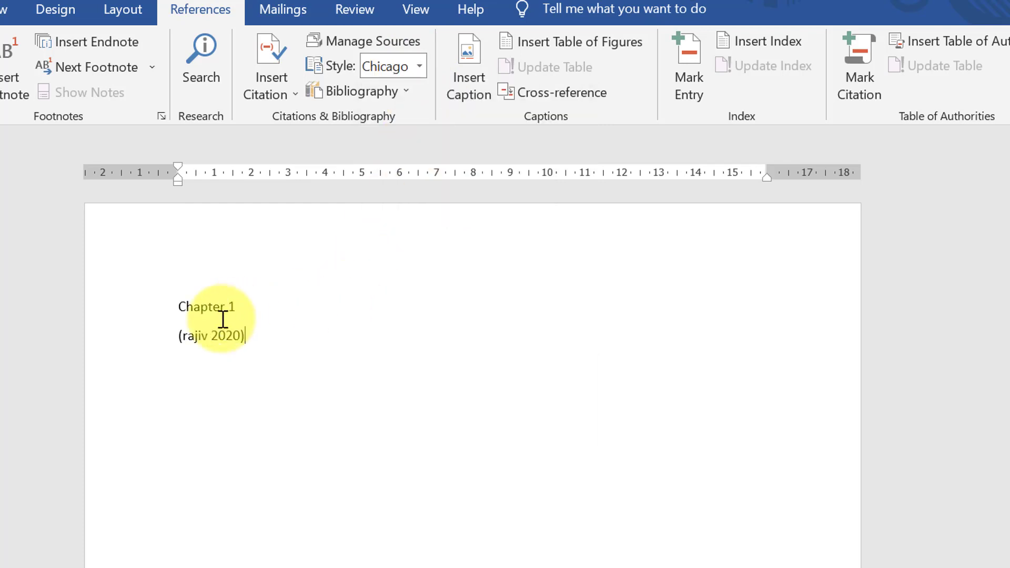
left_click(419, 66)
left_click_drag(582, 398, 579, 462)
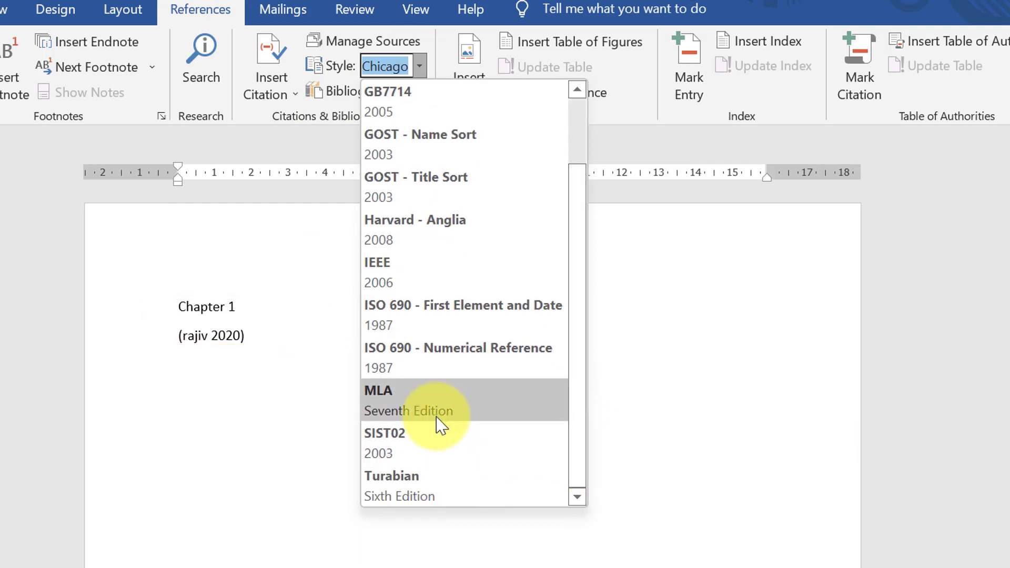
left_click(423, 328)
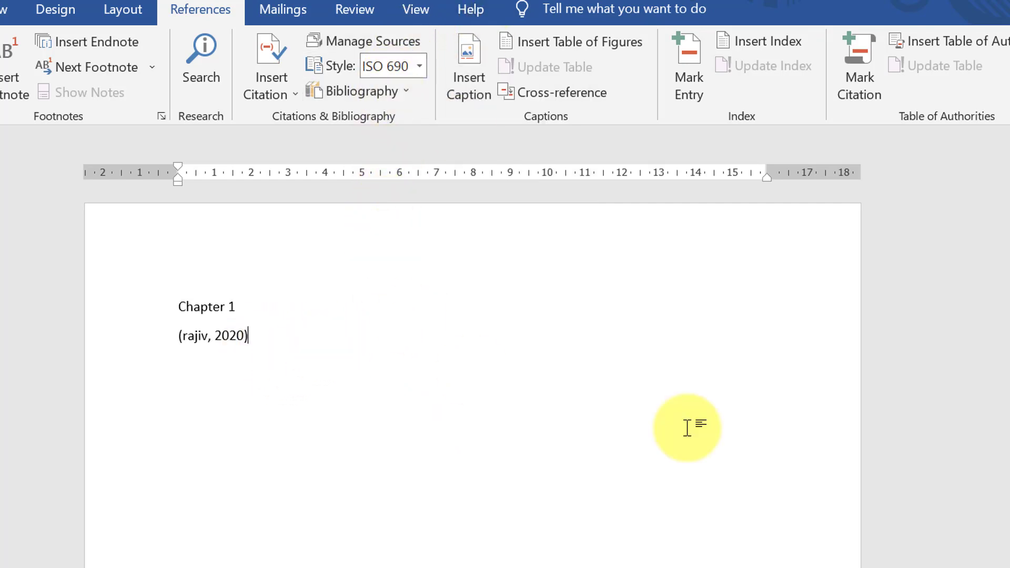
- Insert a Works Cited bibliography below the Chapter 3 text, then delete it again
scroll(355, 429, "down", 10)
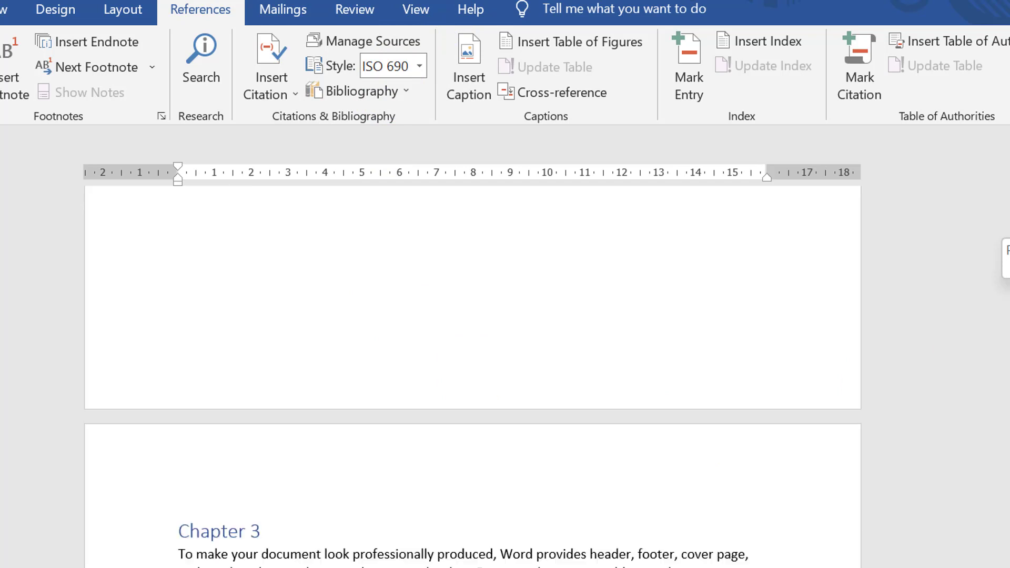
scroll(355, 429, "down", 1)
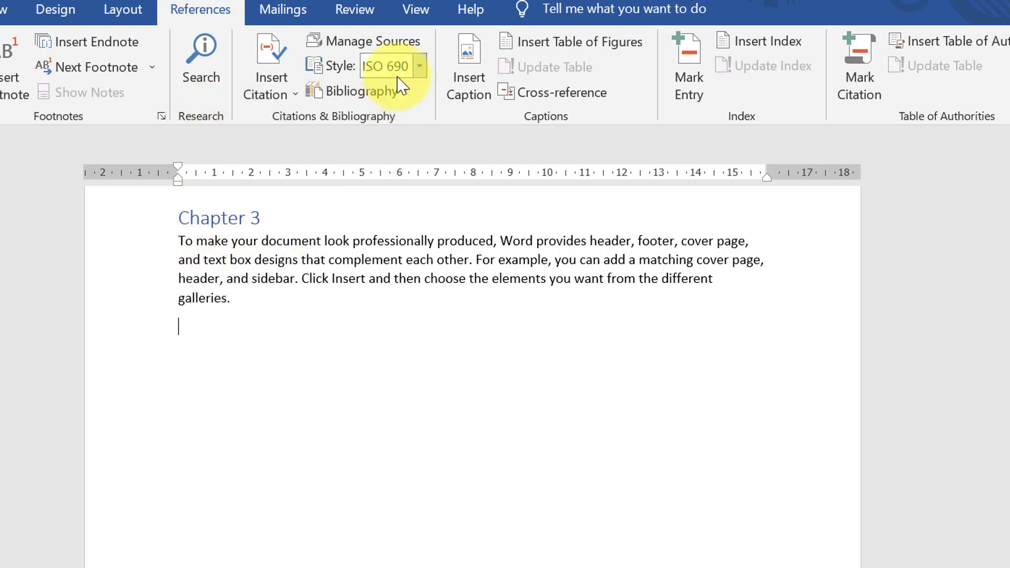
left_click(394, 93)
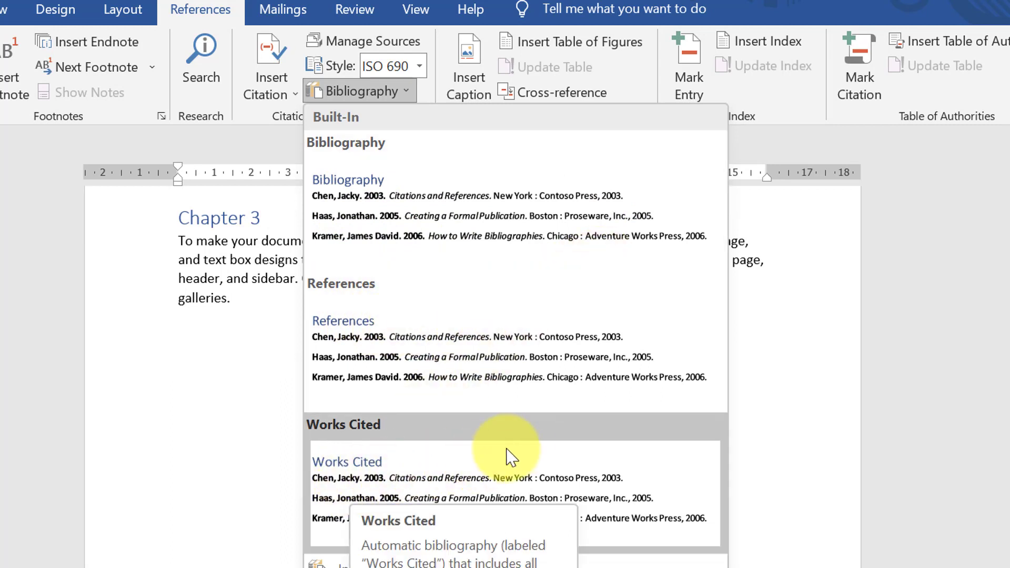
left_click(444, 218)
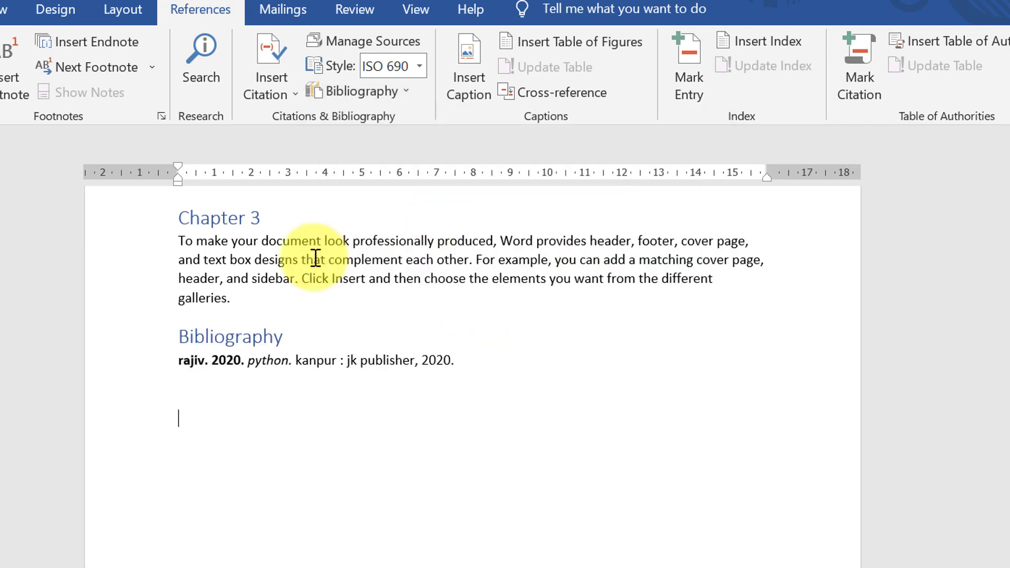
mouse_move(473, 349)
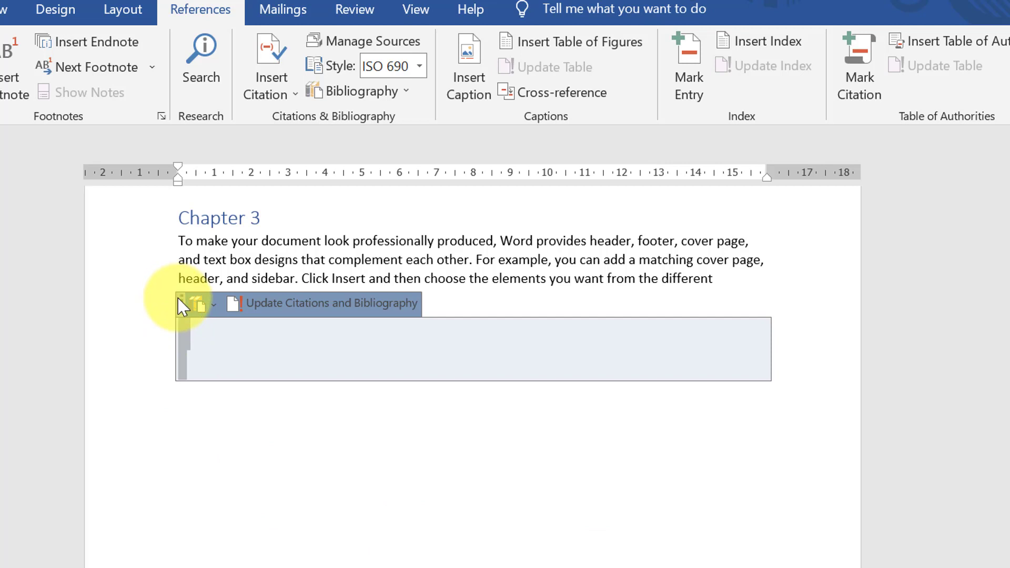
key("Delete")
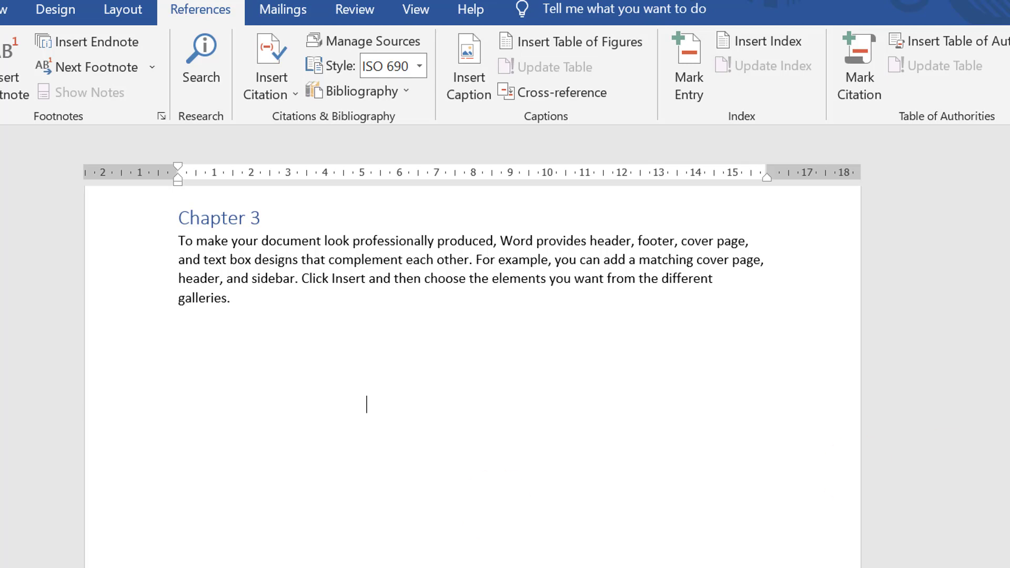
- Draw a rectangle shape below the Chapter 3 paragraph
scroll(472, 368, "up", 5)
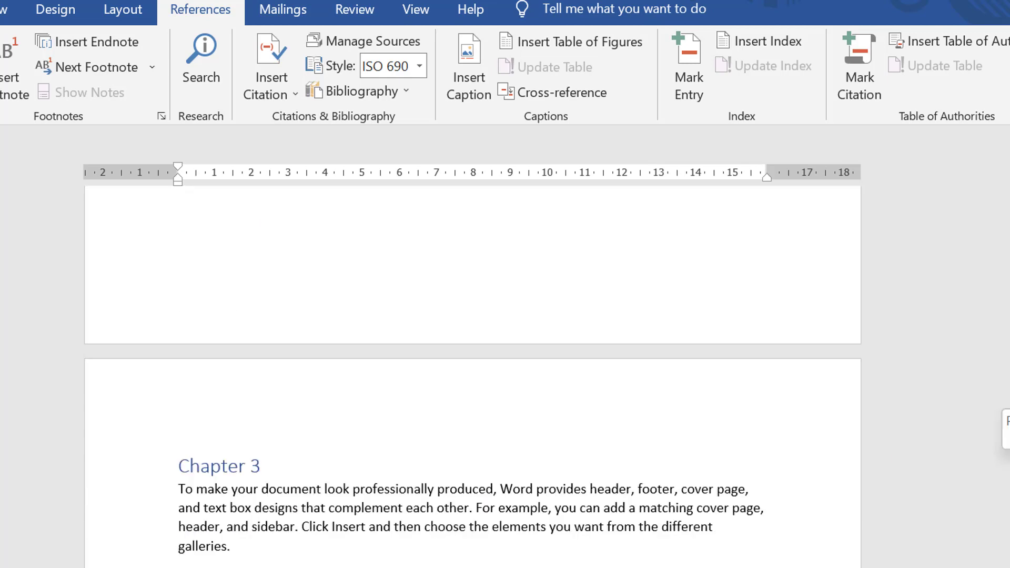
scroll(366, 368, "down", 5)
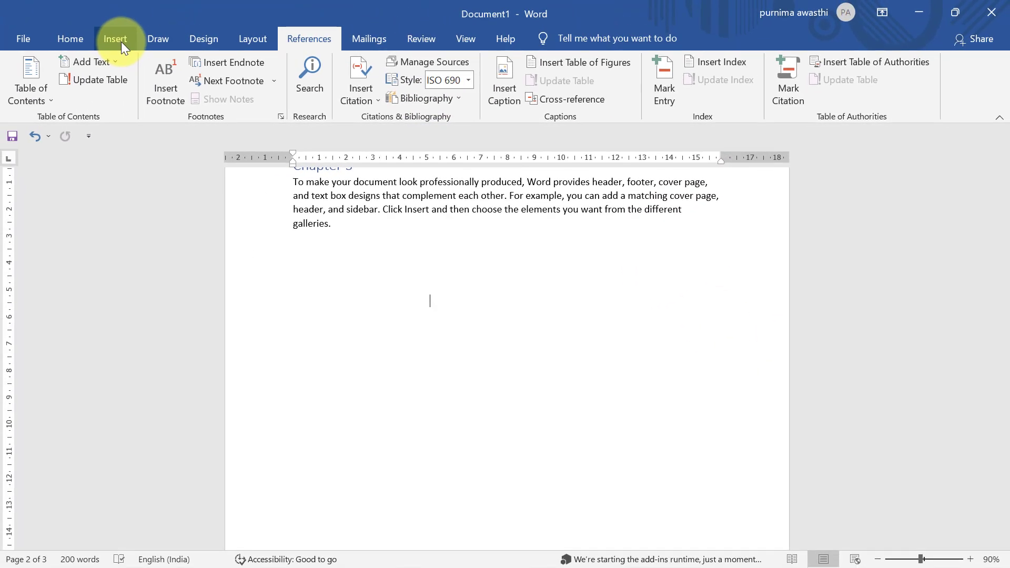
left_click(120, 41)
left_click(205, 57)
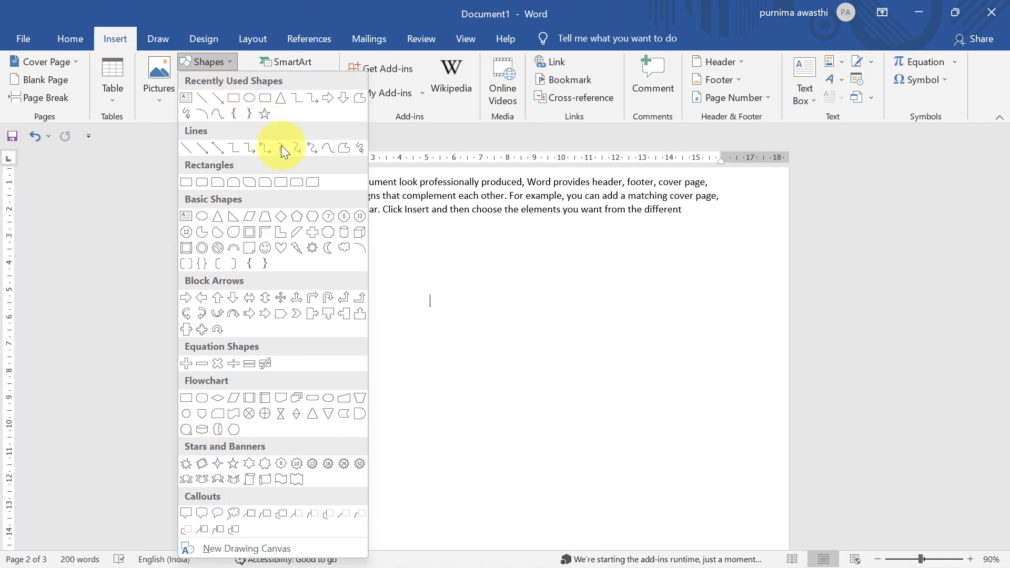
left_click(282, 182)
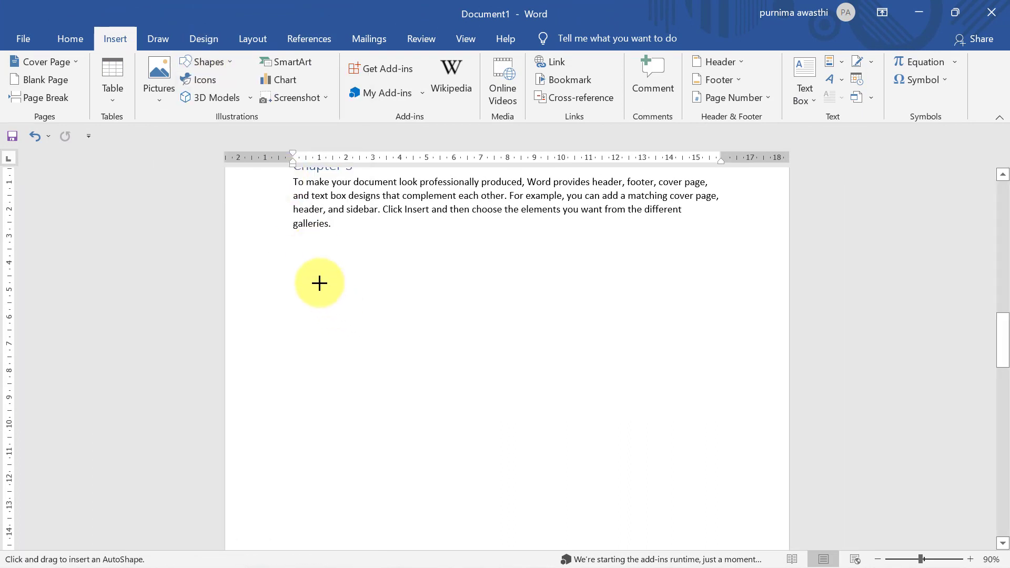
mouse_move(319, 283)
left_mouse_down()
mouse_move(408, 350)
mouse_move(442, 357)
left_mouse_up()
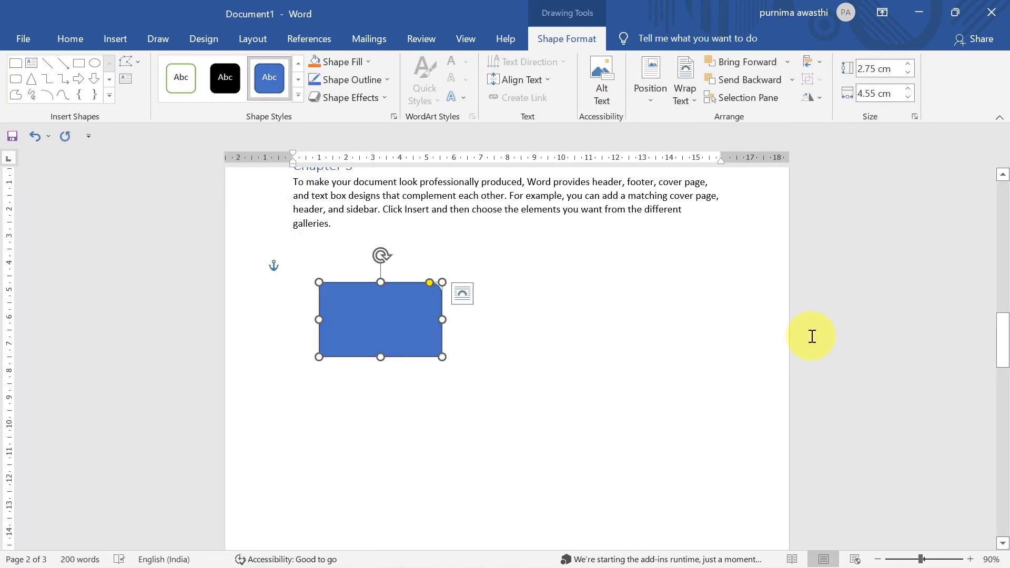
- Caption the rectangle as Figure 1
left_click(301, 36)
left_click(503, 103)
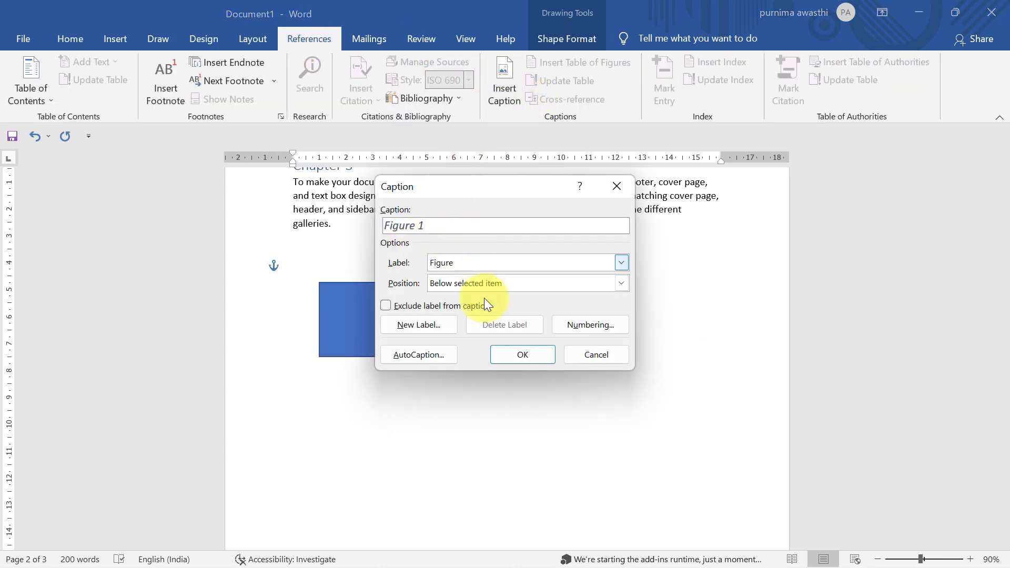
left_click(501, 354)
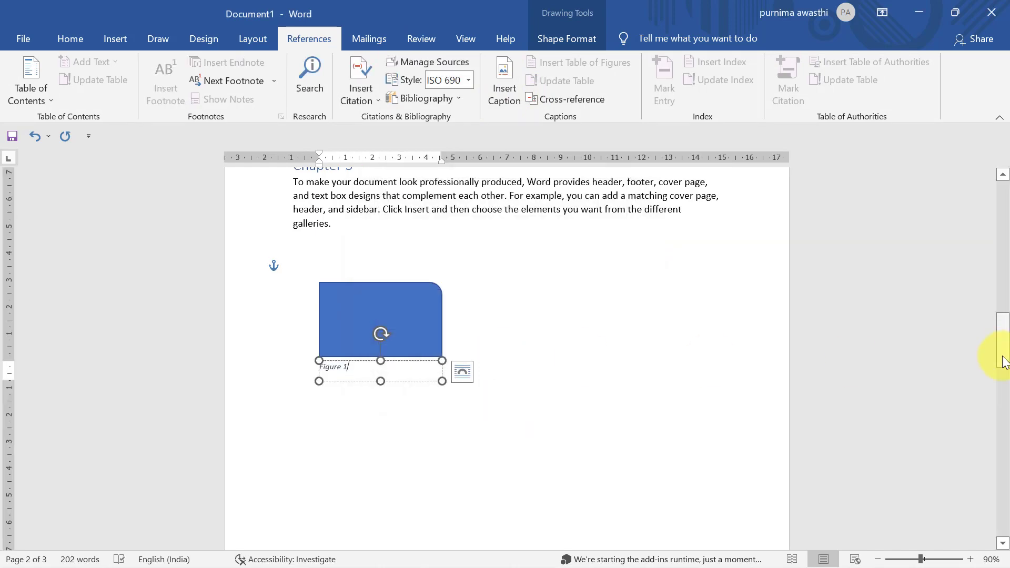
left_click_drag(1004, 362, 1002, 429)
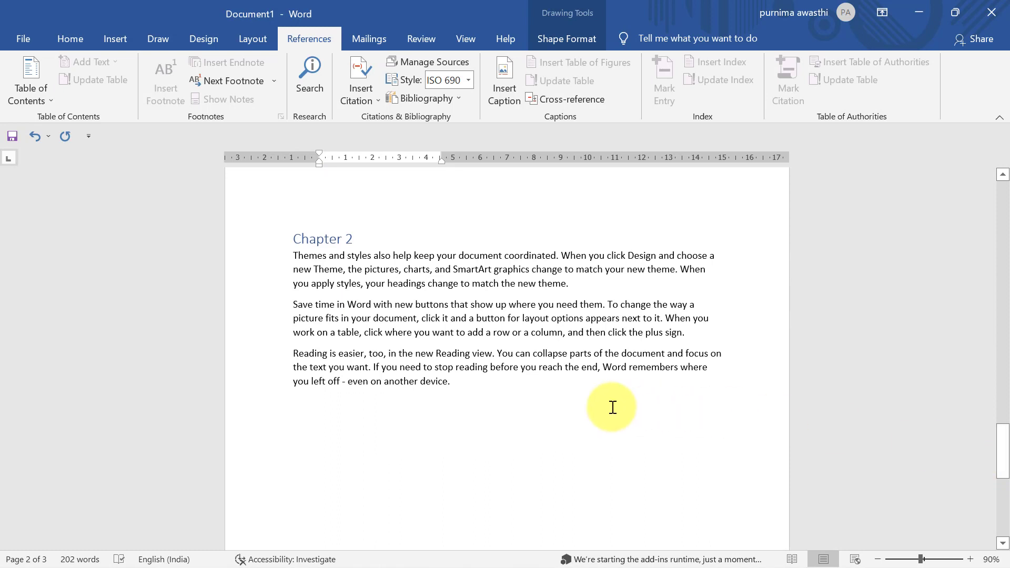
- Insert the apple1 picture from DATA (D:) > temp images below the text
left_click(521, 399)
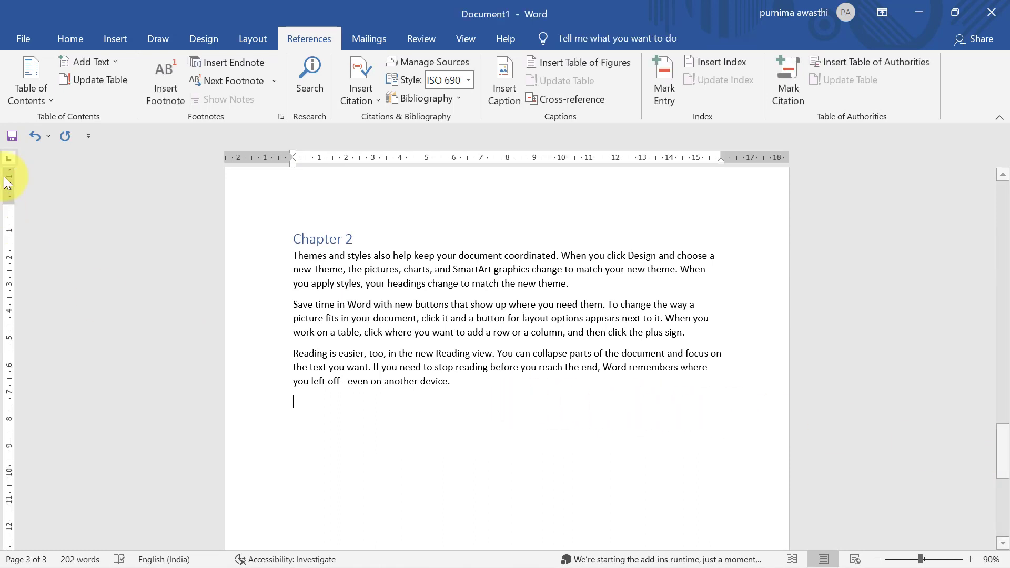
left_click(122, 40)
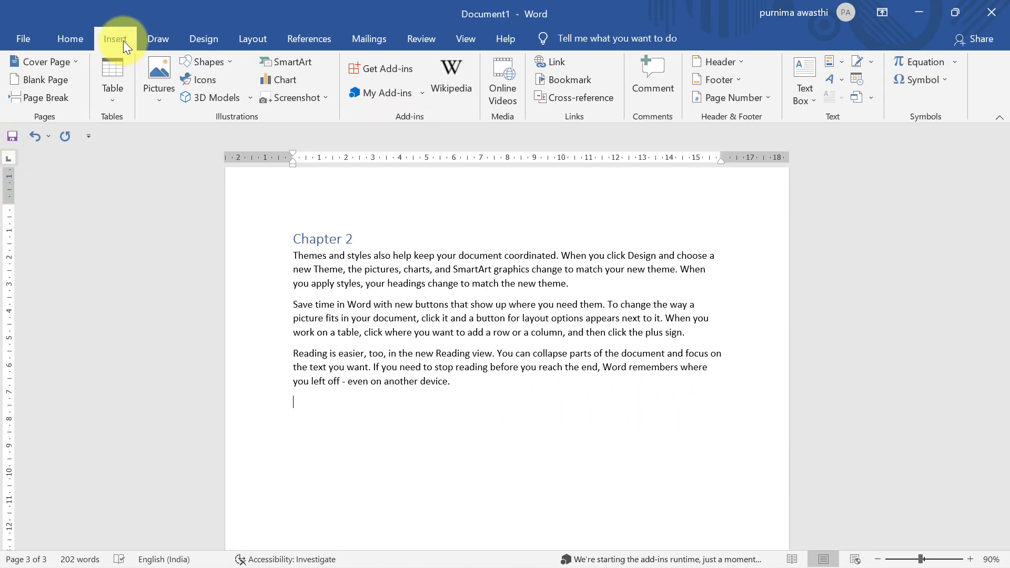
left_click(167, 90)
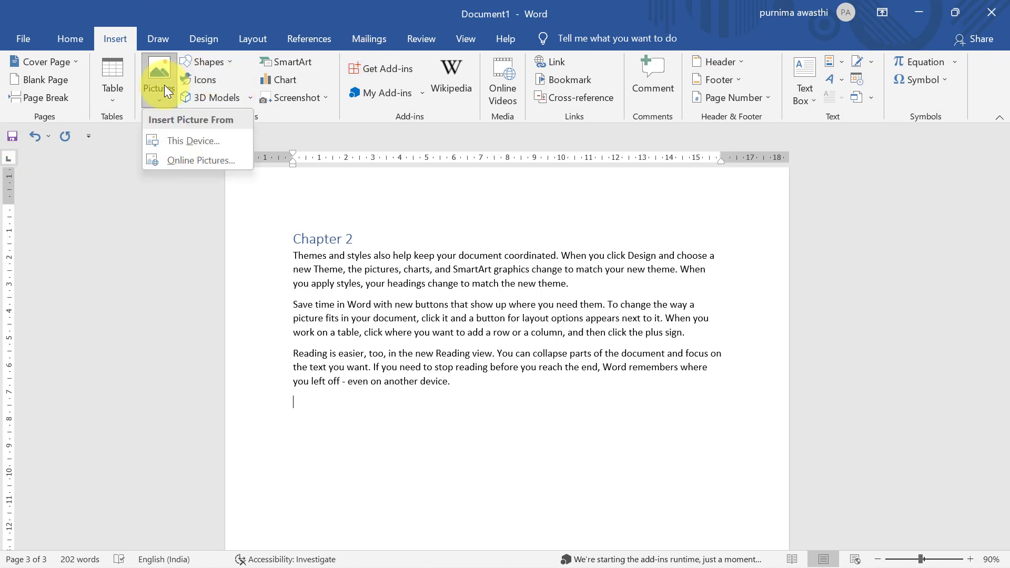
left_click(201, 142)
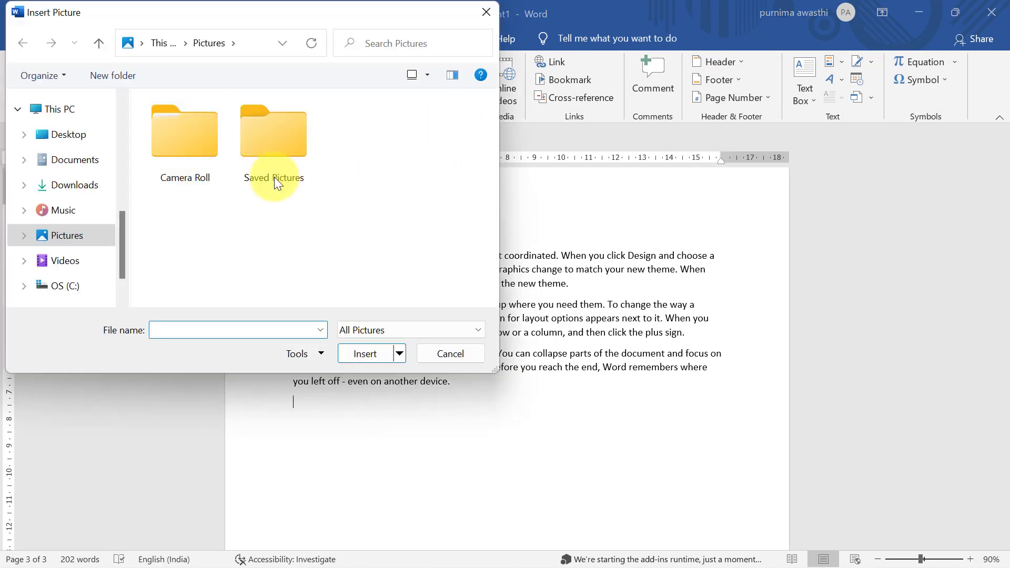
scroll(123, 304, "down", 3)
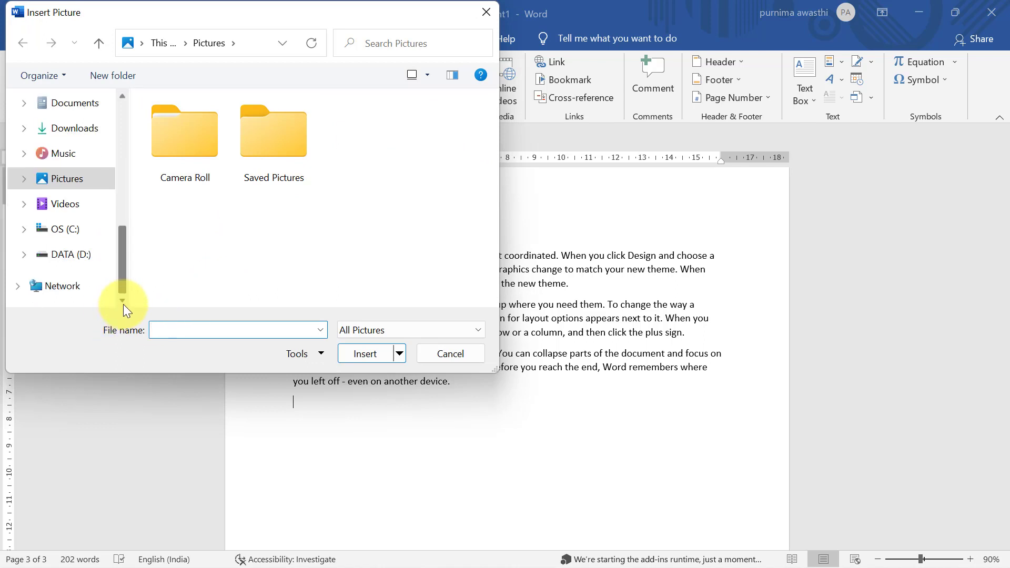
left_click(88, 266)
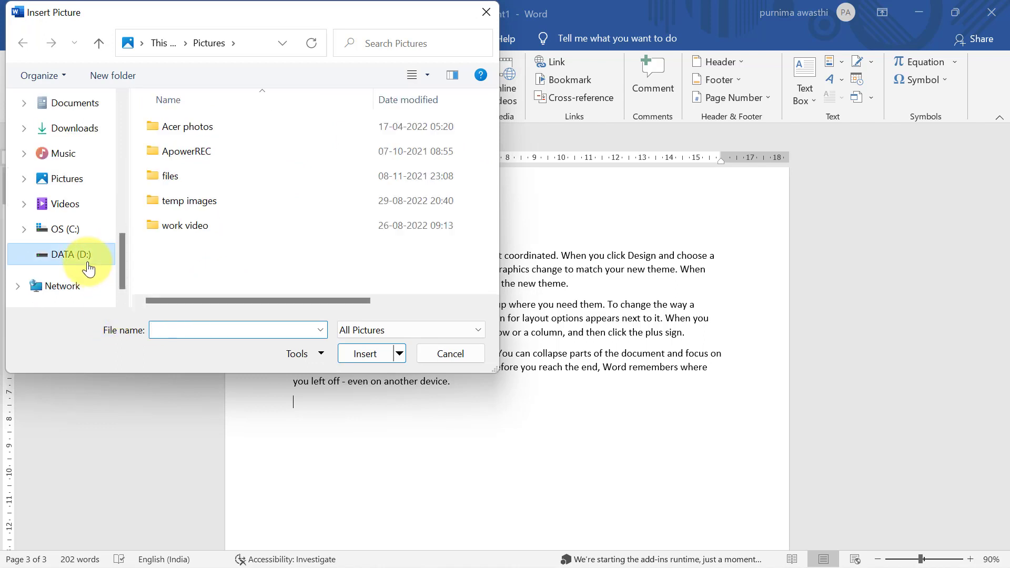
double_click(184, 200)
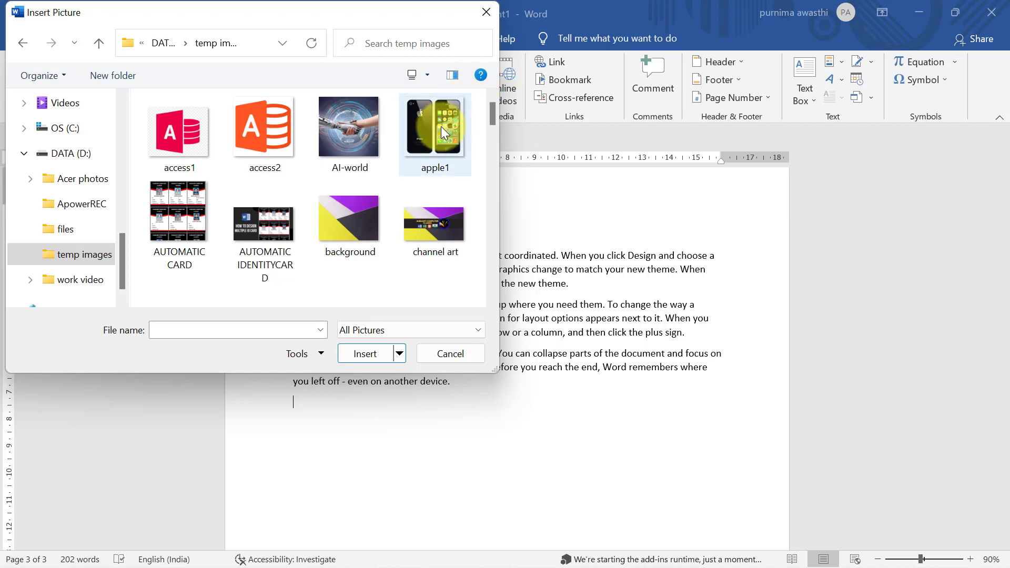
left_click(441, 127)
left_click(371, 349)
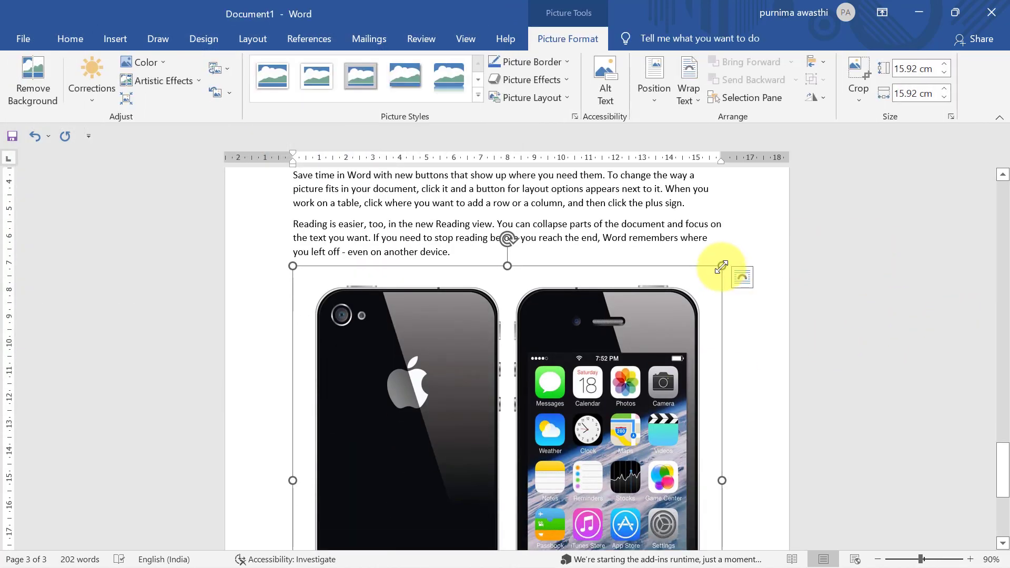
- Shrink the iPhone picture to a small size by its corner handle
left_click_drag(722, 266, 623, 289)
left_click_drag(1002, 463, 1003, 482)
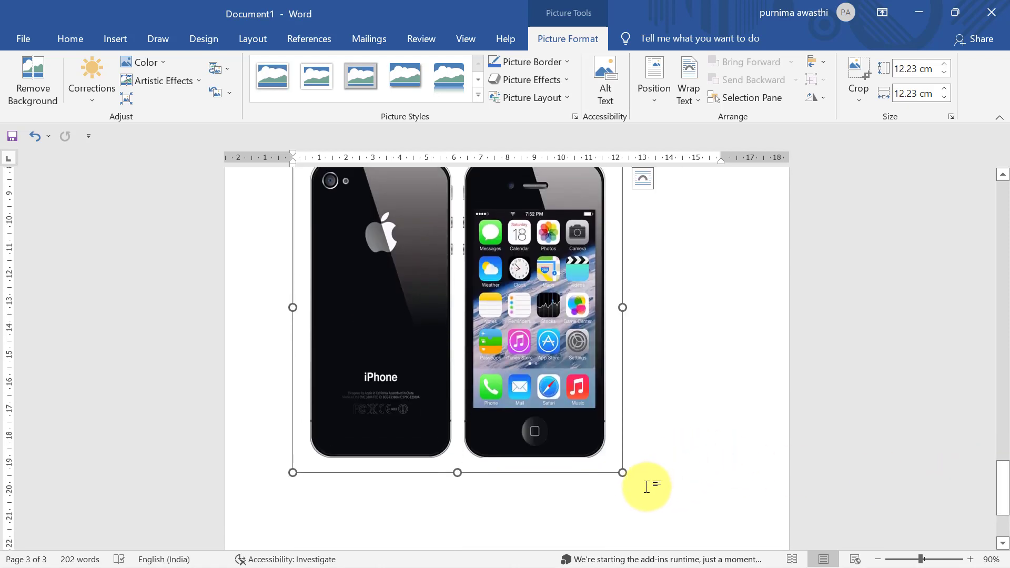
left_click_drag(622, 472, 400, 250)
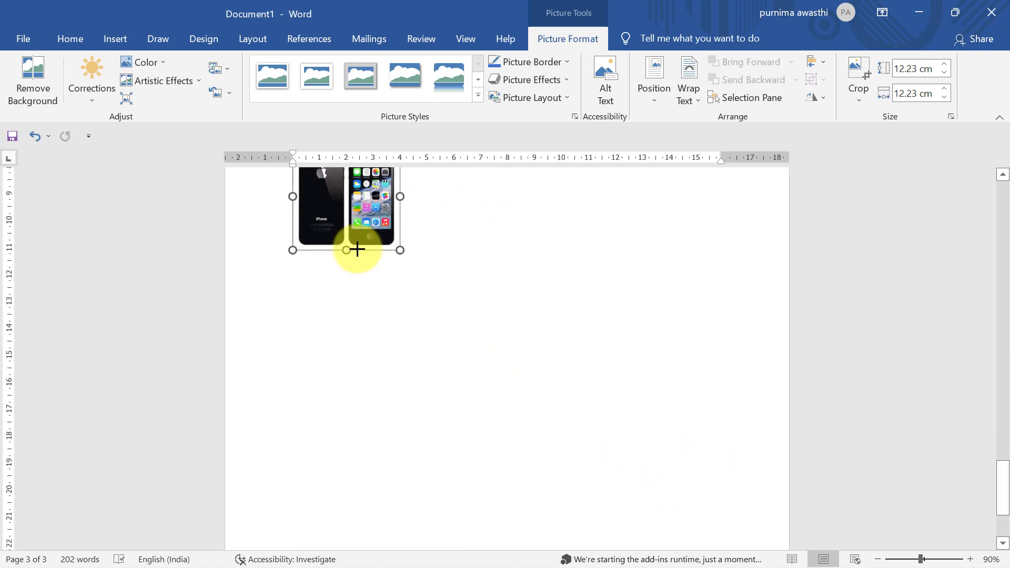
- Caption the iPhone picture as Figure 2
left_click(305, 37)
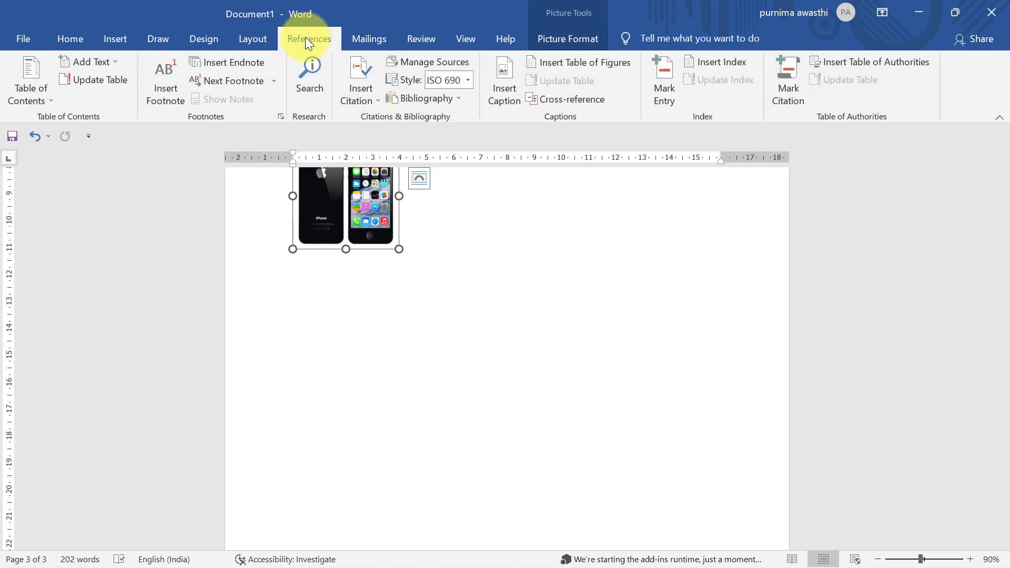
left_click(506, 90)
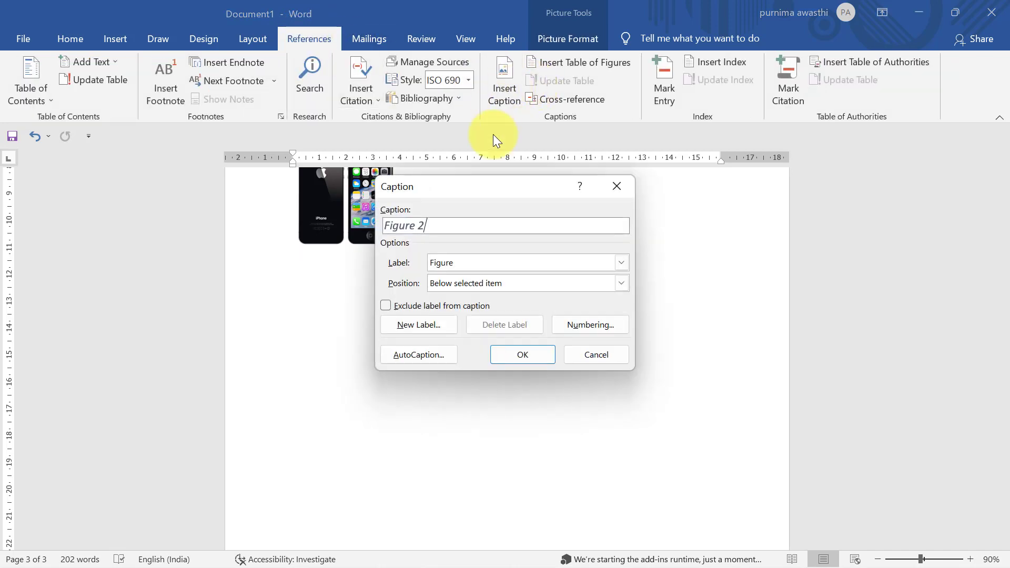
left_click(522, 355)
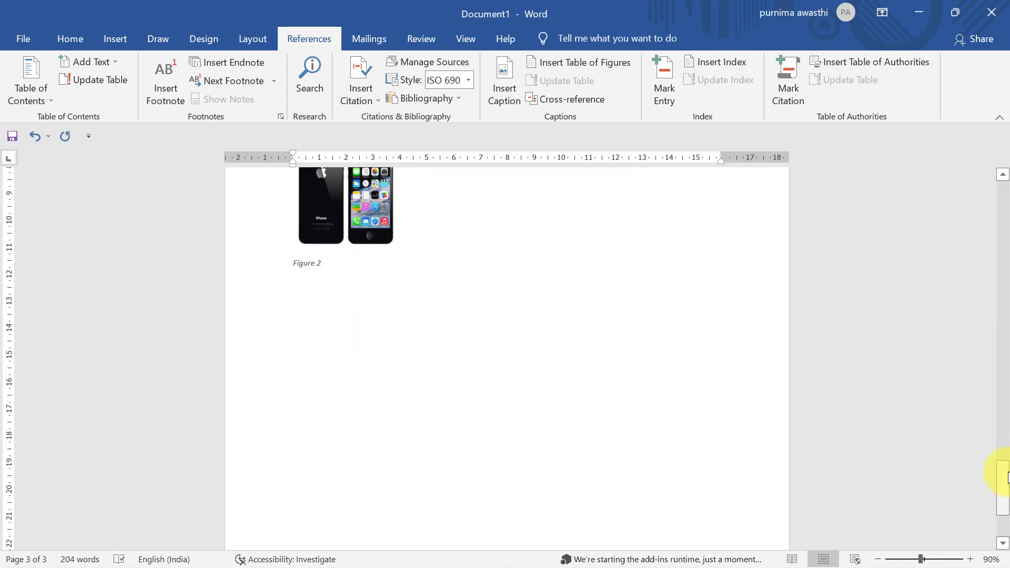
- Insert a table of figures on a new line after the first-page citation
mouse_move(1007, 476)
left_mouse_down()
mouse_move(1008, 518)
mouse_move(992, 235)
mouse_move(999, 150)
left_mouse_up()
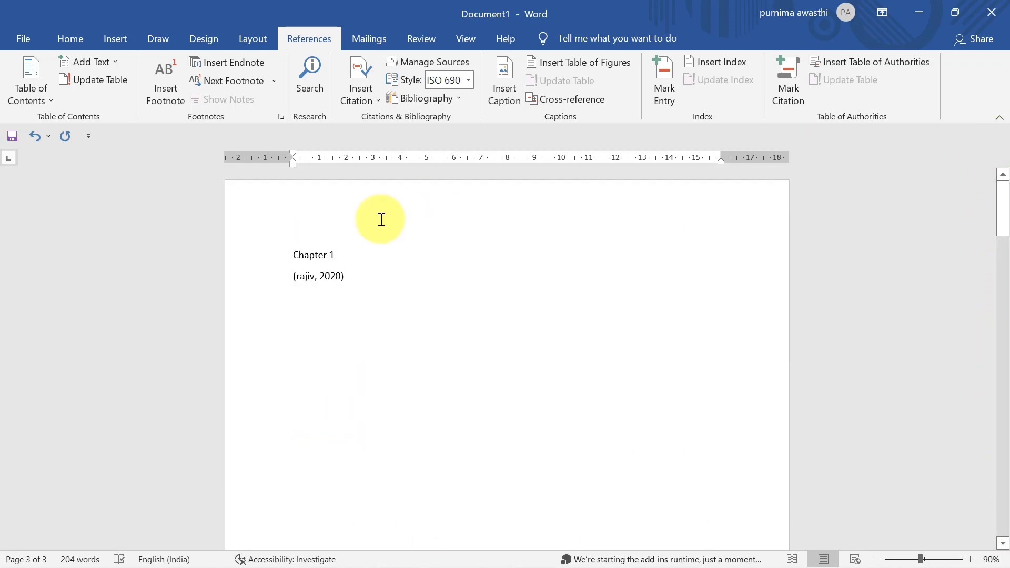
left_click(392, 278)
key("Return")
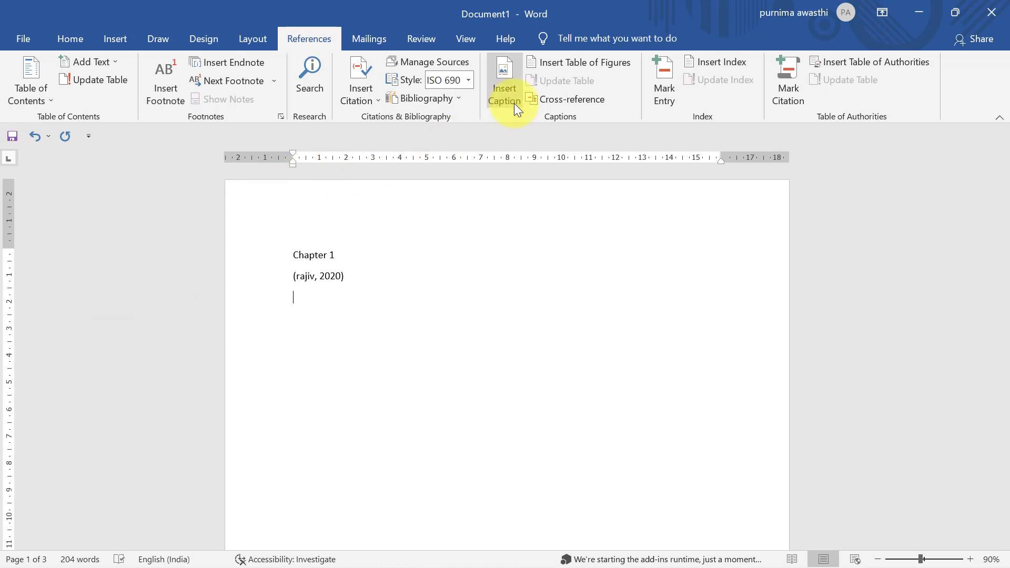
left_click(559, 63)
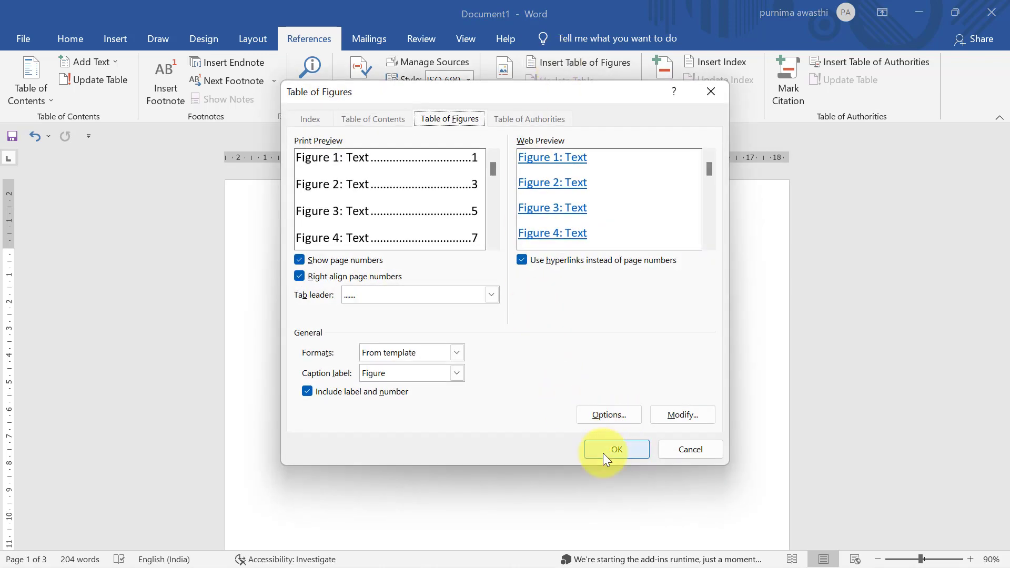
left_click(615, 450)
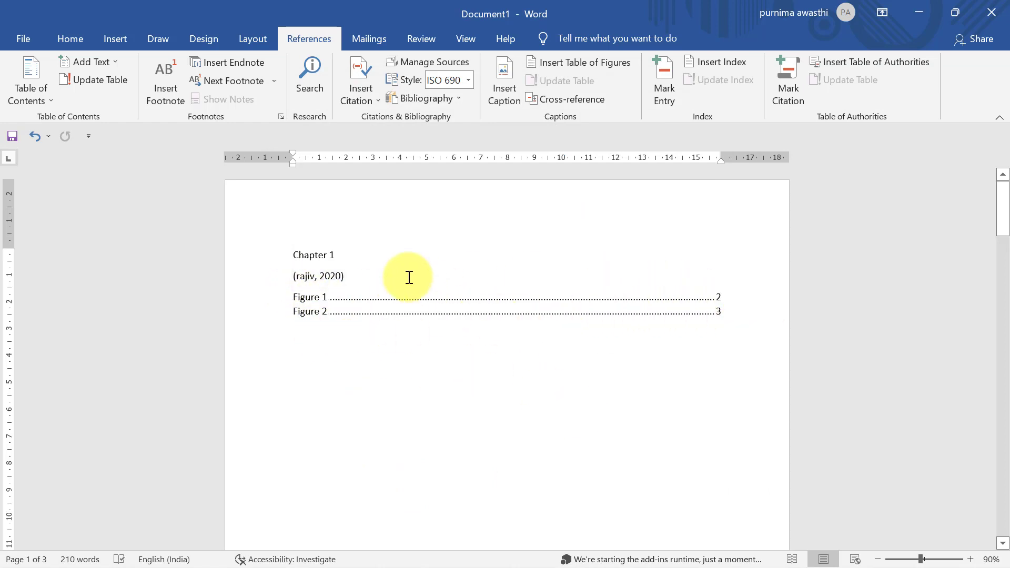
- Follow the Figure 1 entry to its figure, then scroll back to the table
left_click(316, 299, "ctrl")
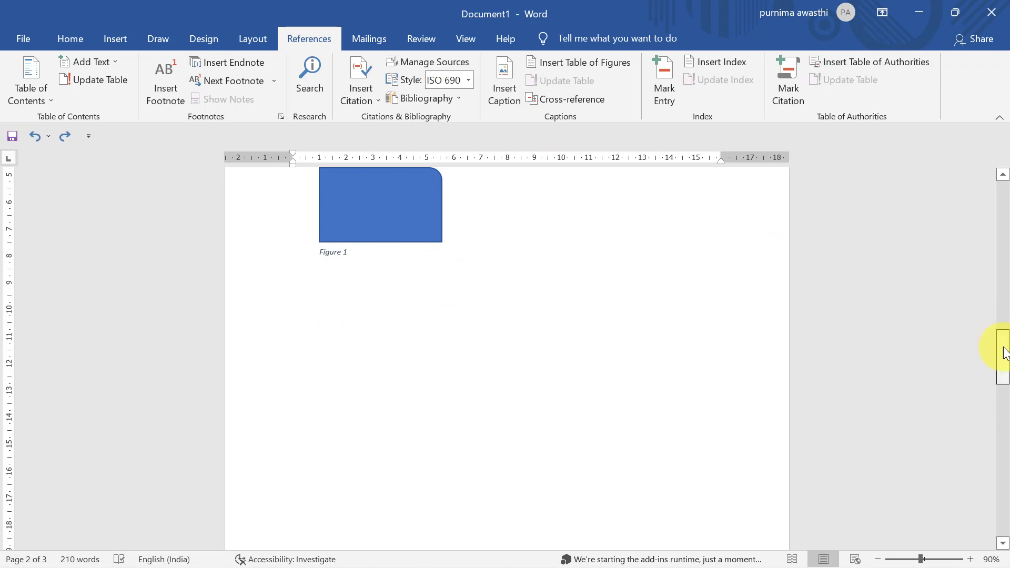
left_click_drag(1005, 353, 1003, 179)
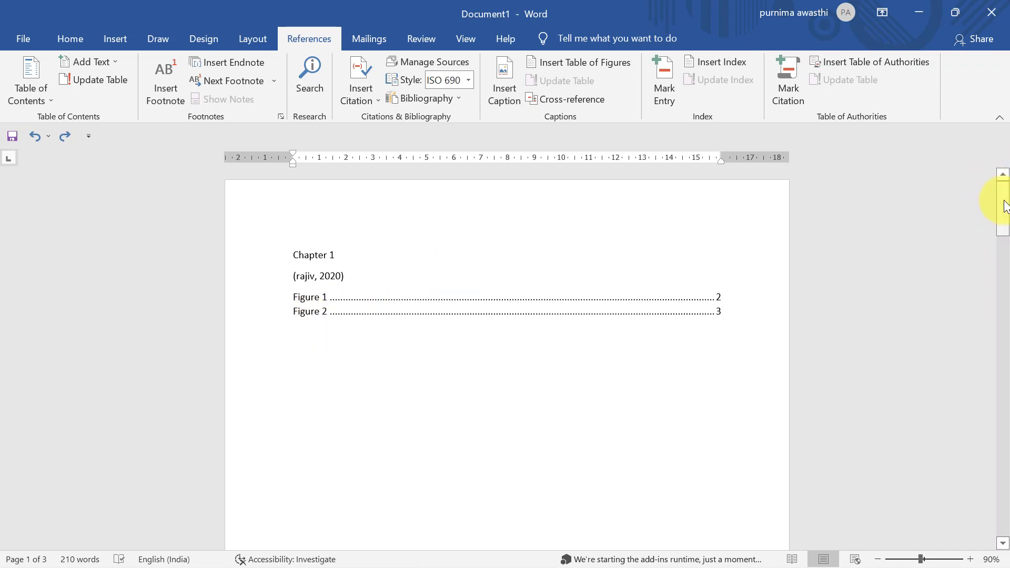
left_click_drag(1005, 207, 1005, 480)
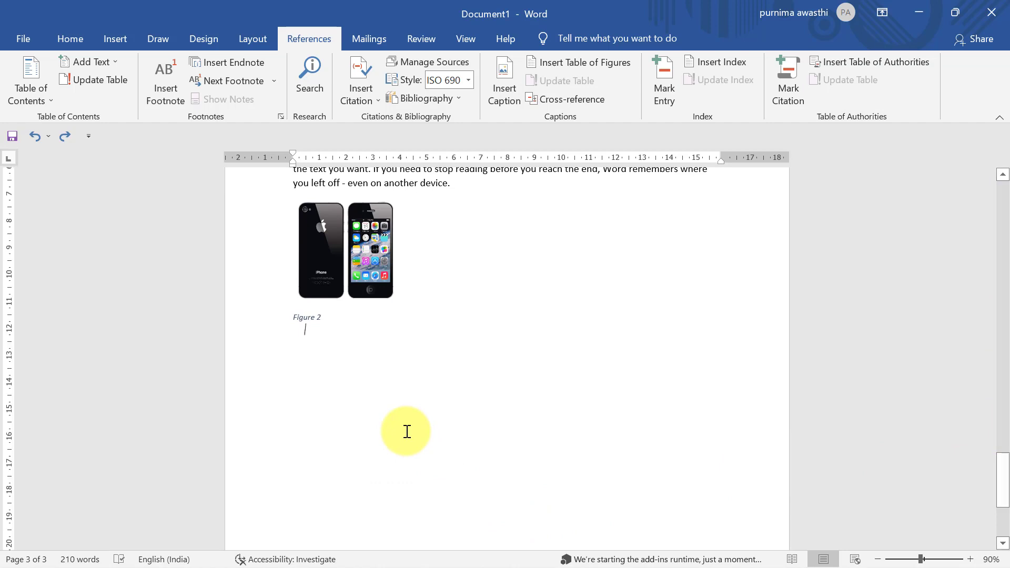
- Draw a smiley face shape below the Figure 2 picture
left_click(114, 39)
left_click(216, 66)
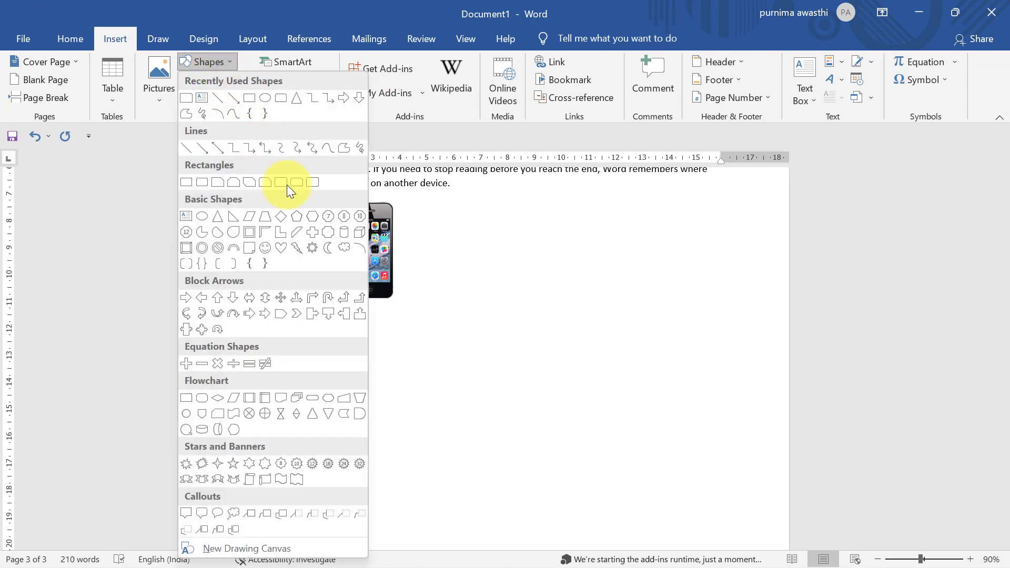
left_click(270, 247)
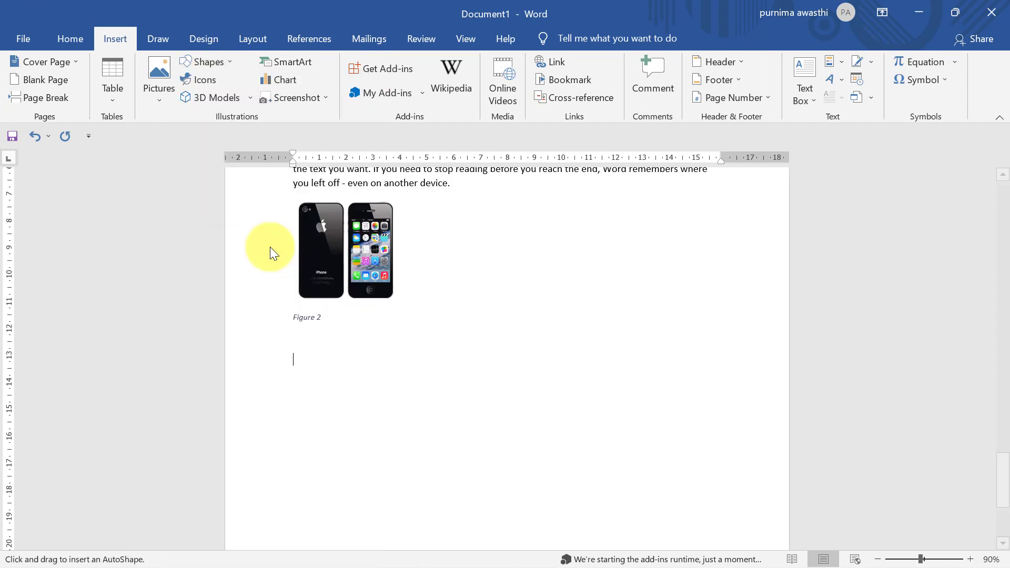
left_click_drag(333, 394, 422, 497)
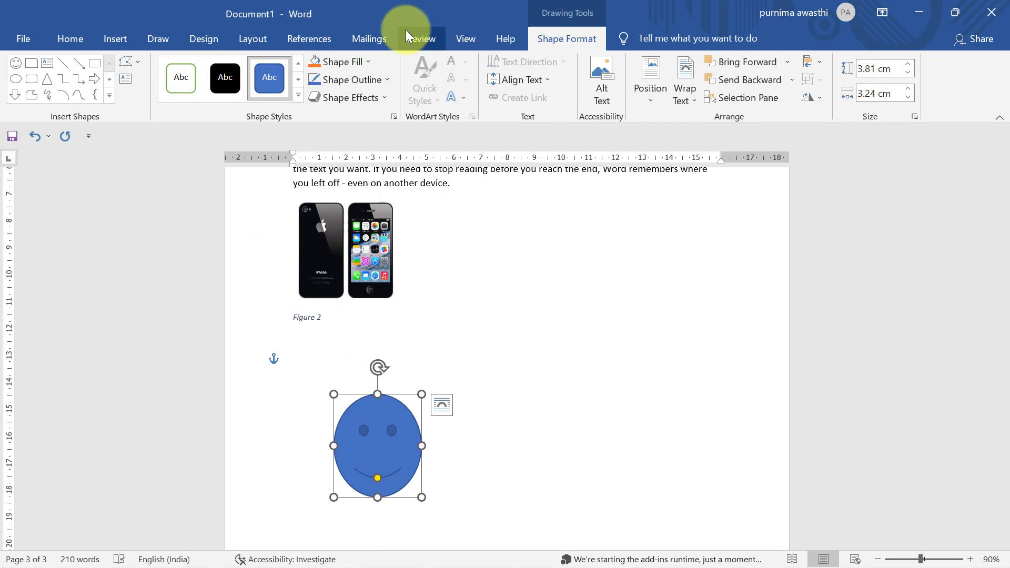
- Caption the smiley face as Figure 3
left_click(318, 38)
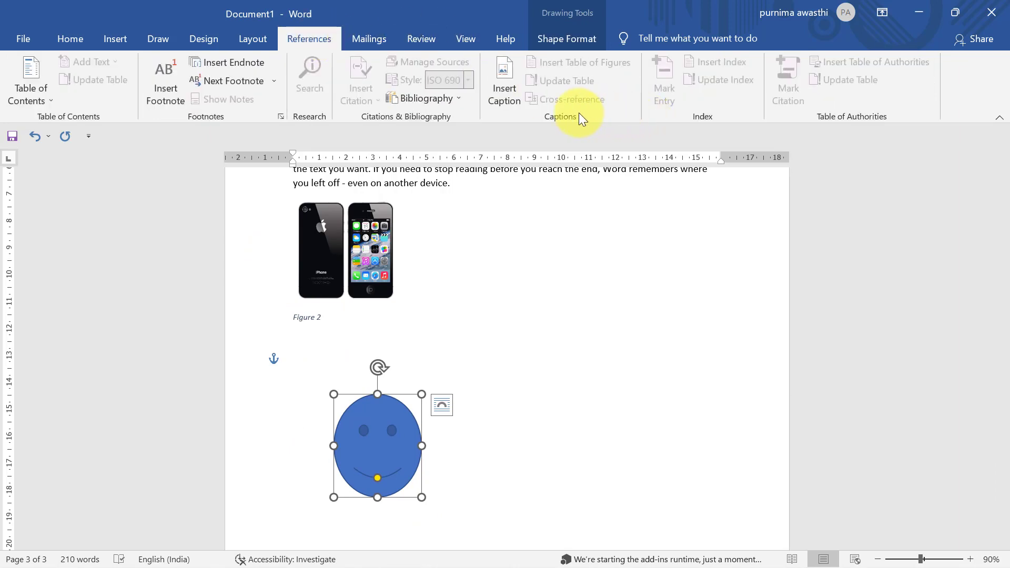
left_click(505, 96)
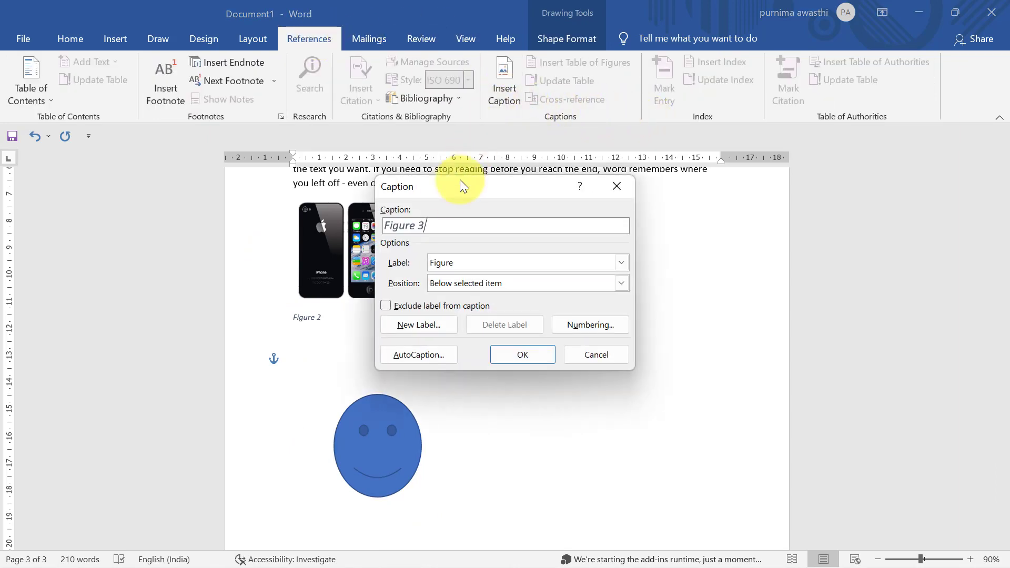
left_click(526, 354)
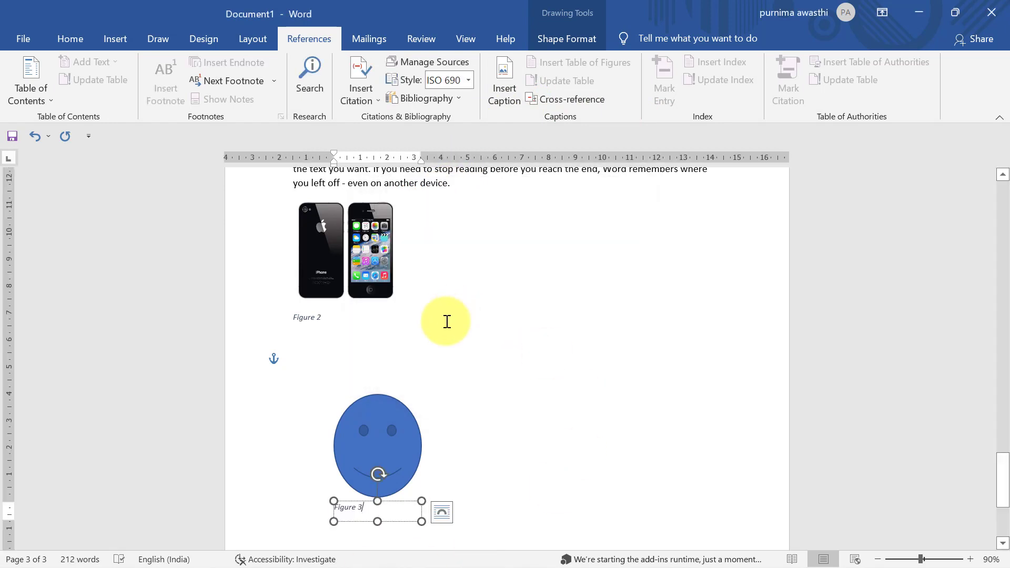
left_click_drag(1003, 480, 1003, 173)
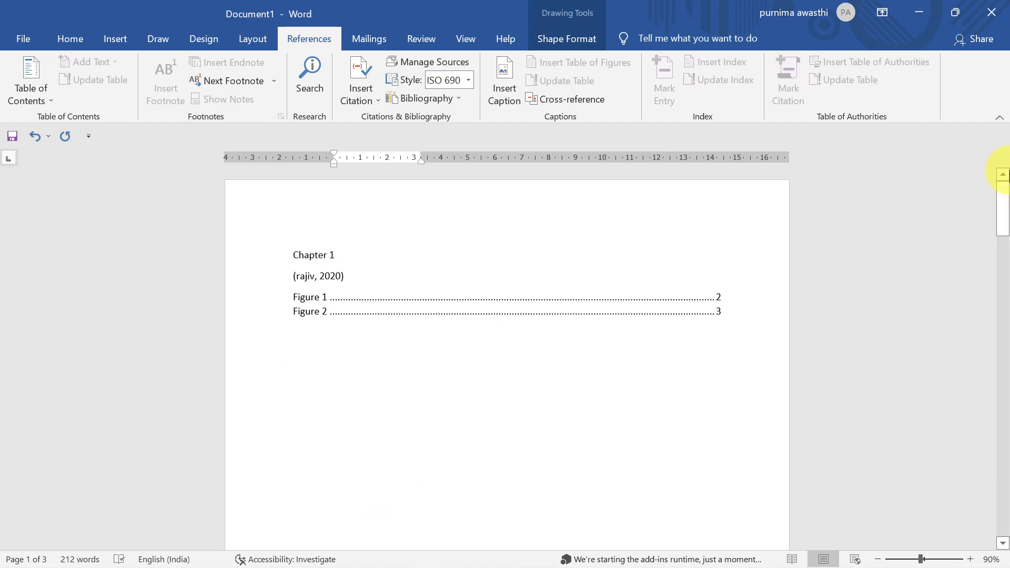
- Update the entire table of figures so Figure 3 on page 3 appears
left_click(347, 311)
left_click_drag(290, 298, 295, 303)
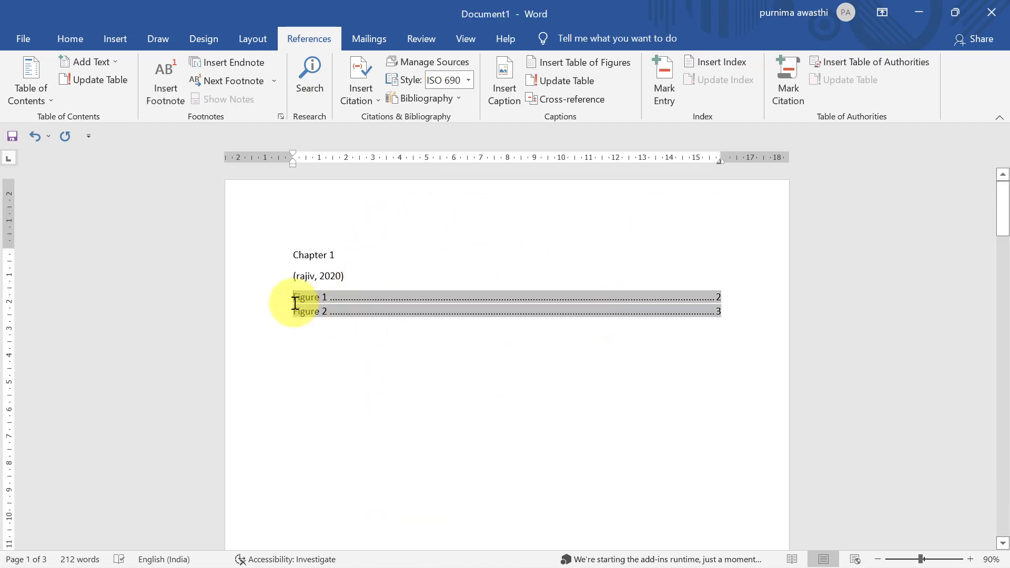
left_click(583, 80)
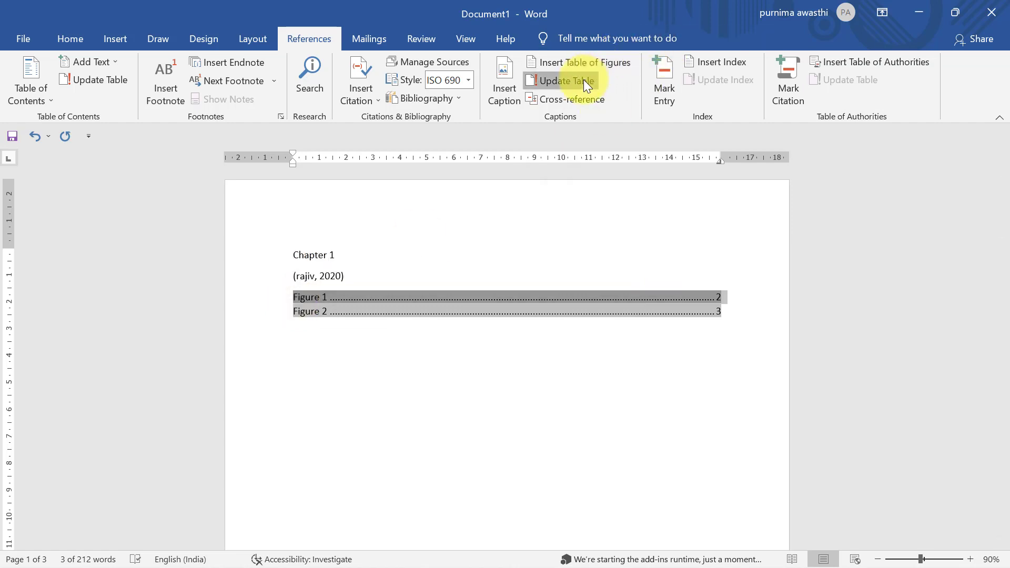
left_click(441, 293)
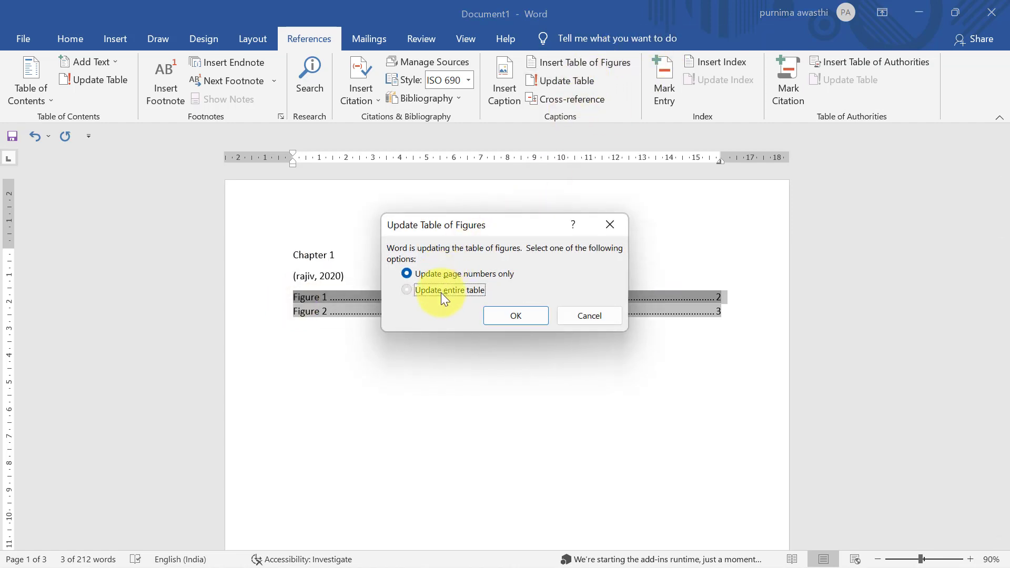
left_click(525, 319)
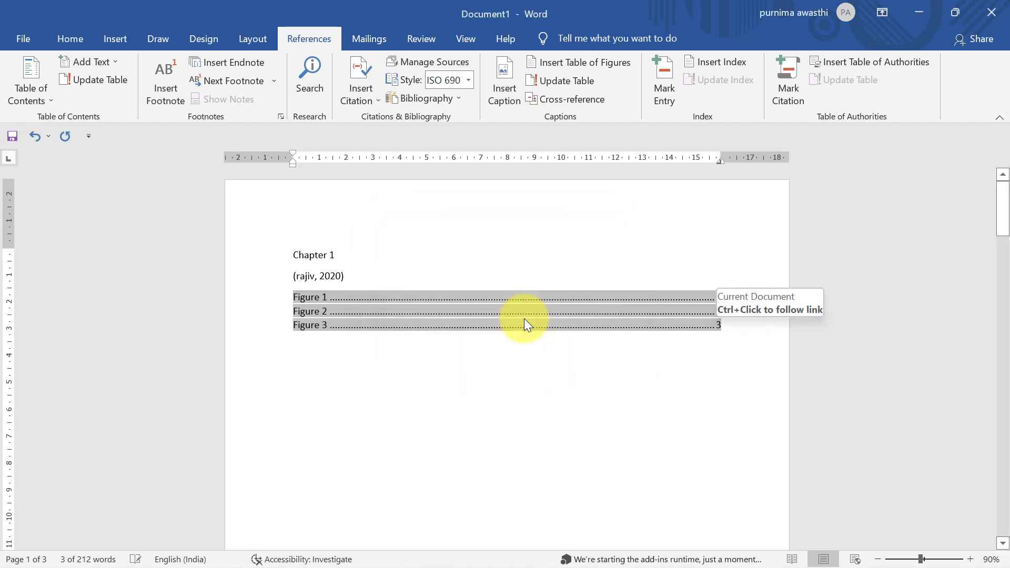
left_click(458, 407)
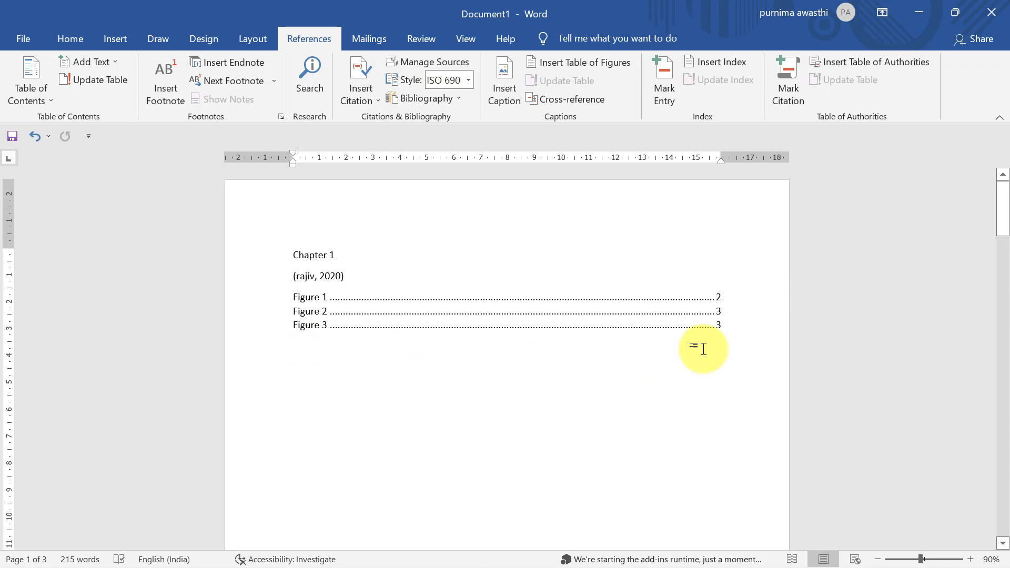
- Show the References tab and scroll down to Chapter 3 on page 2
mouse_move(1006, 218)
left_mouse_down()
mouse_move(1006, 485)
mouse_move(1003, 208)
left_mouse_up()
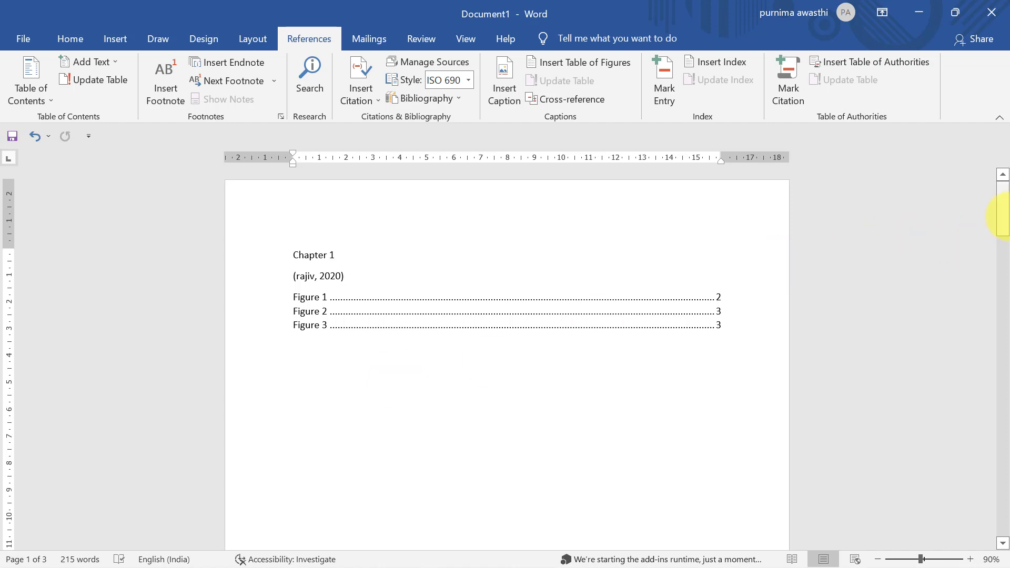
left_click_drag(1007, 220, 1005, 231)
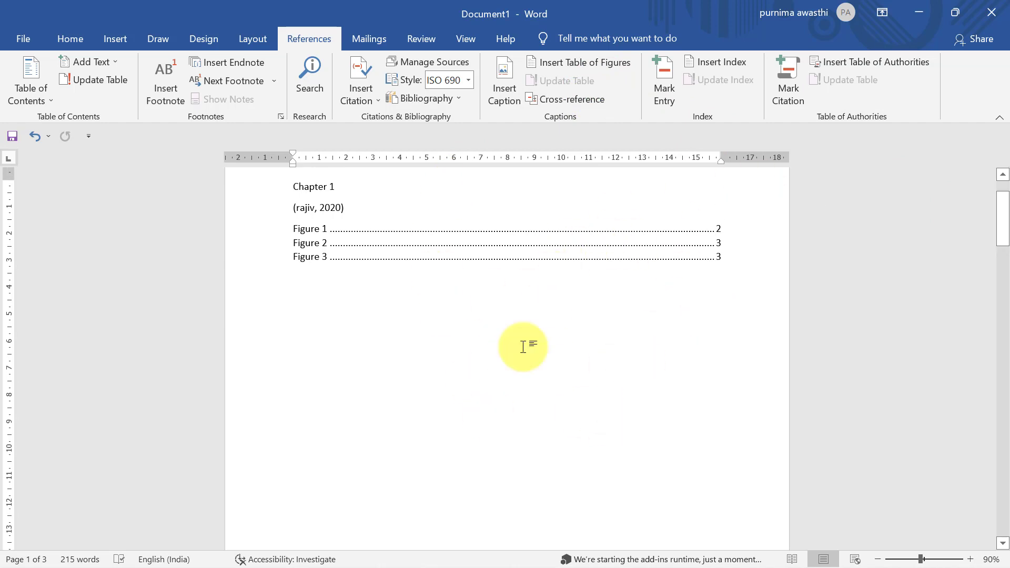
left_click(111, 39)
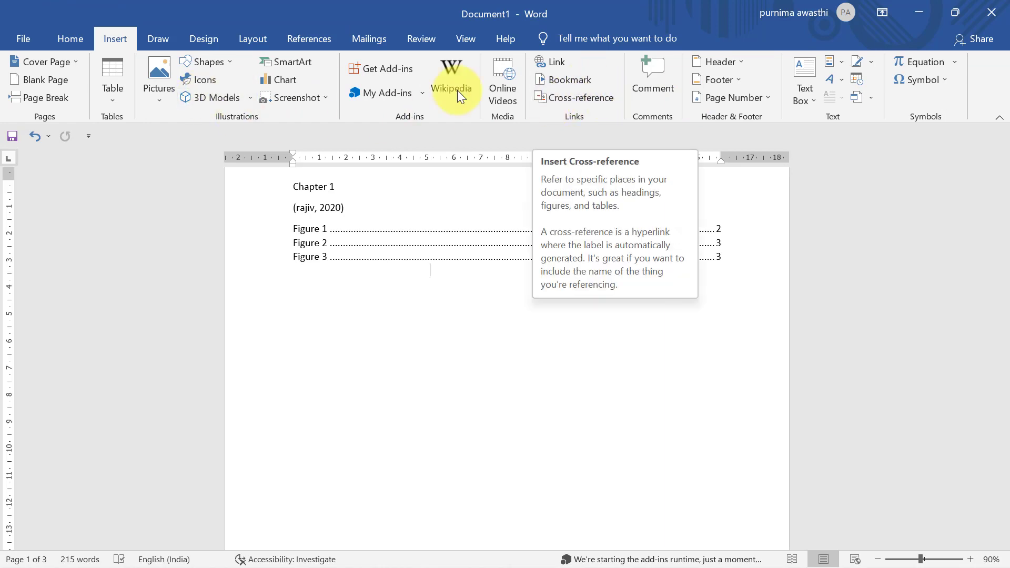
left_click(304, 47)
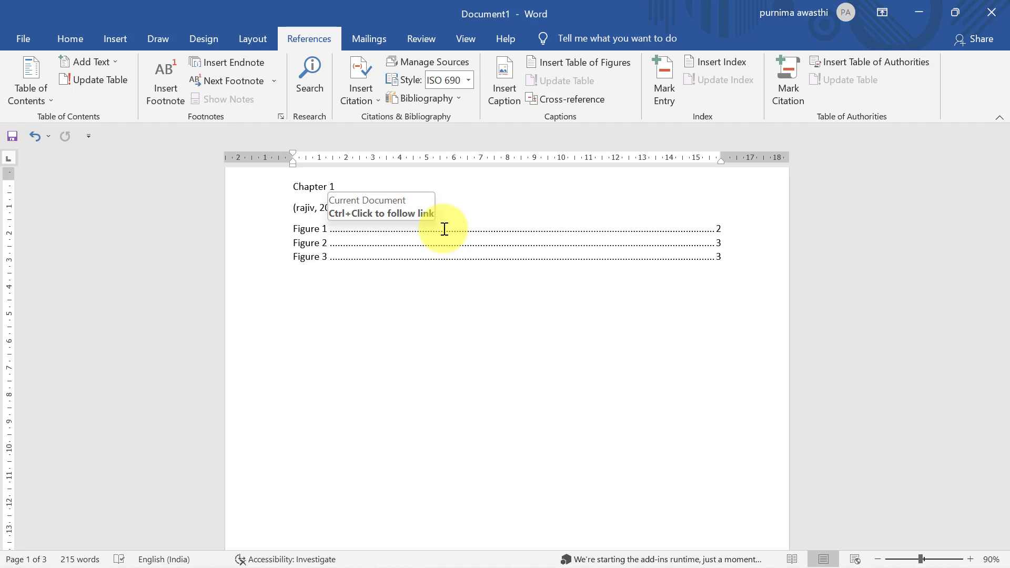
mouse_move(1004, 220)
left_mouse_down()
mouse_move(1005, 387)
mouse_move(1003, 329)
left_mouse_up()
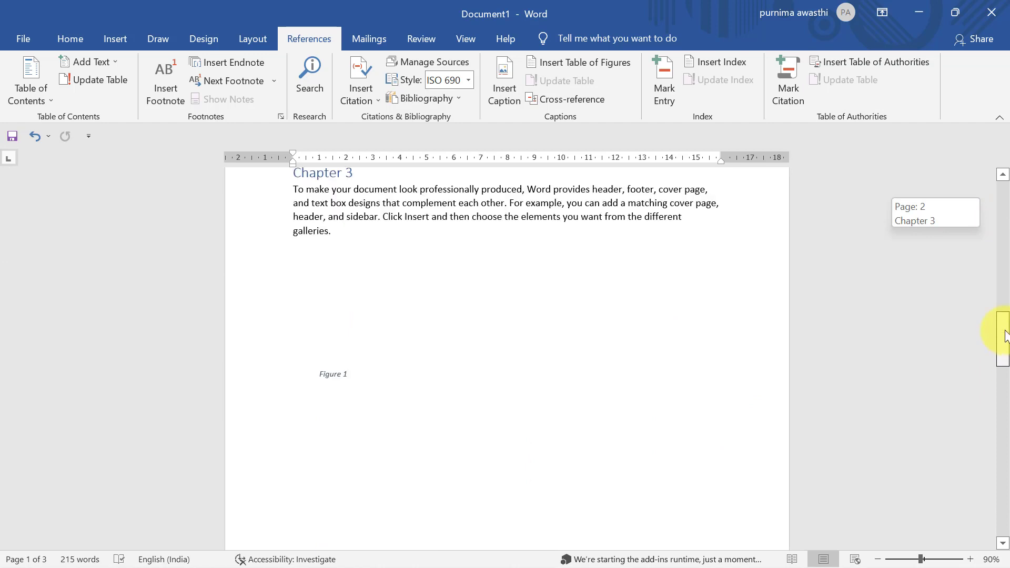
- Delete the blue rectangle under the Chapter 3 paragraph
left_click(401, 406)
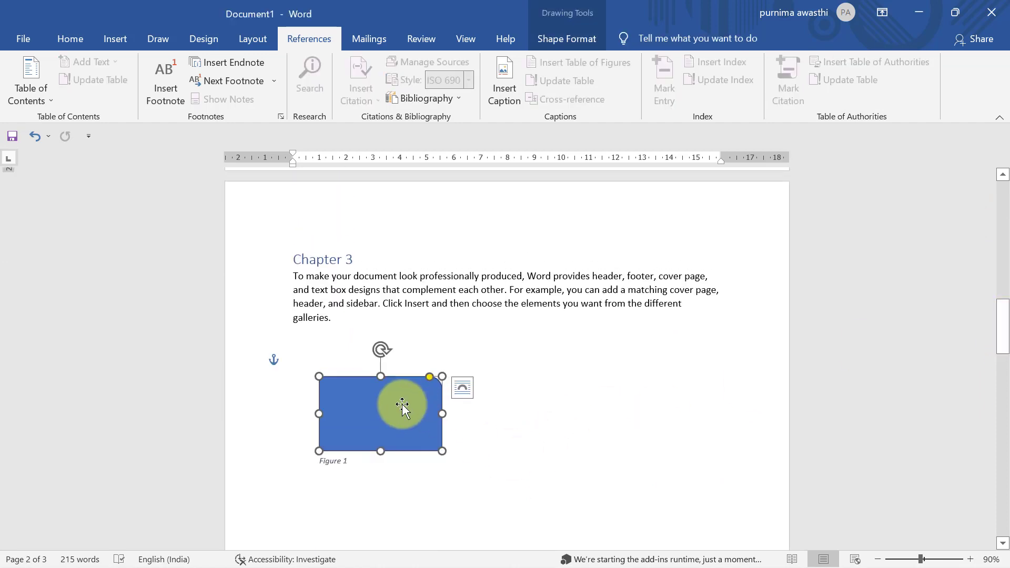
key("Delete")
type("selection")
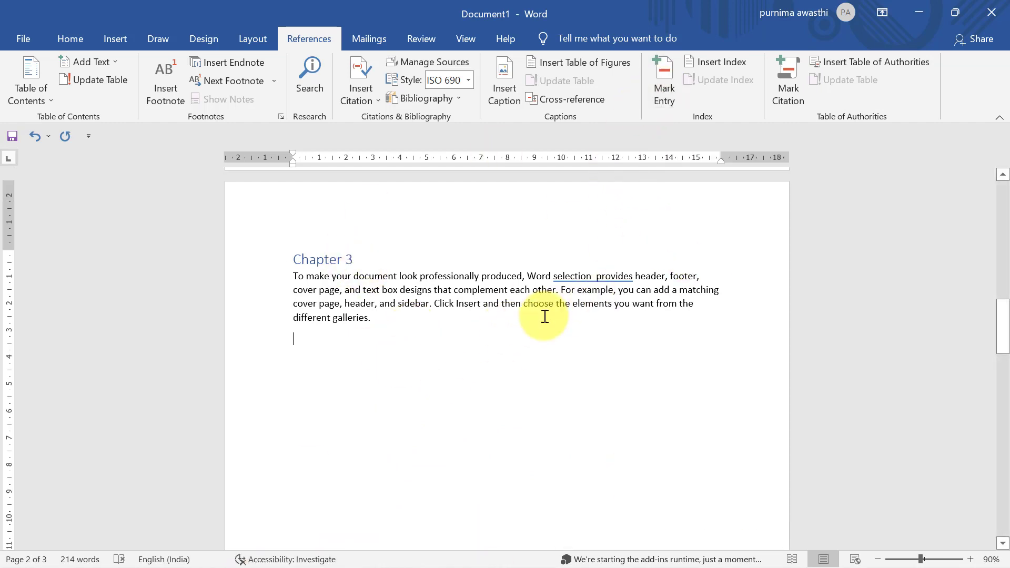
key("Return")
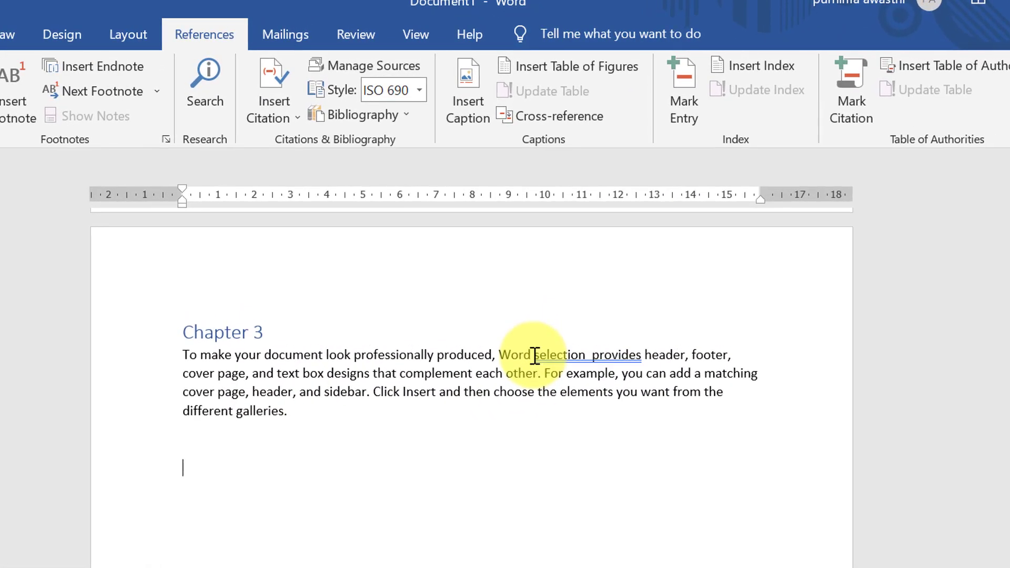
- Mark the word 'selection' as an index entry
left_click_drag(554, 276, 584, 273)
left_click_drag(576, 351, 584, 352)
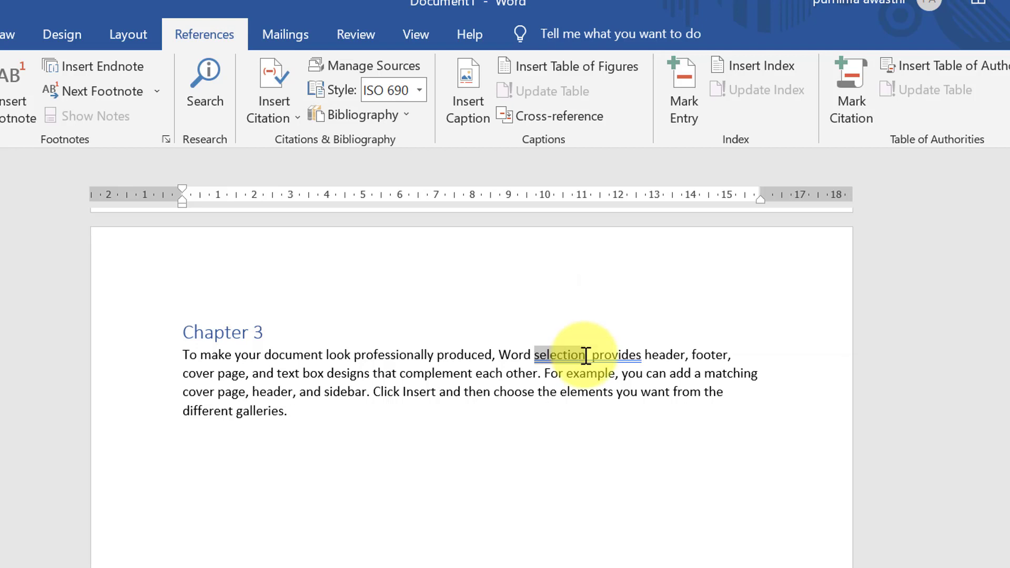
left_click(684, 105)
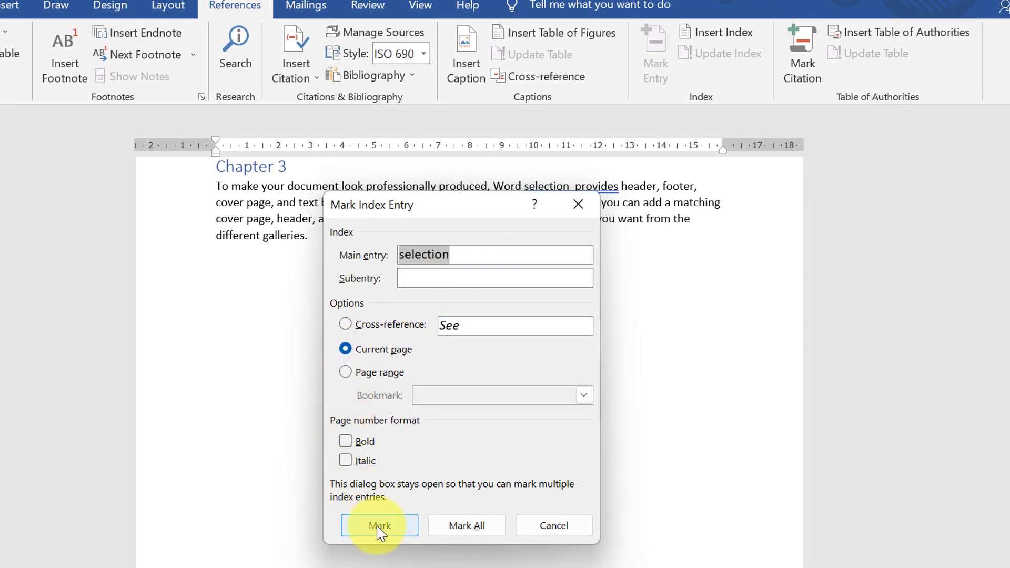
left_click(380, 527)
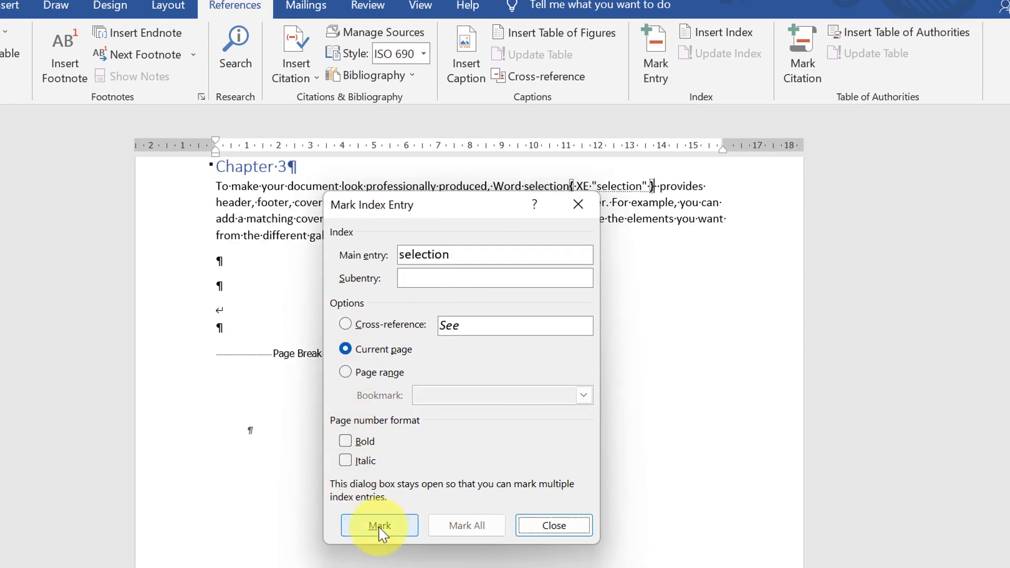
left_click(580, 217)
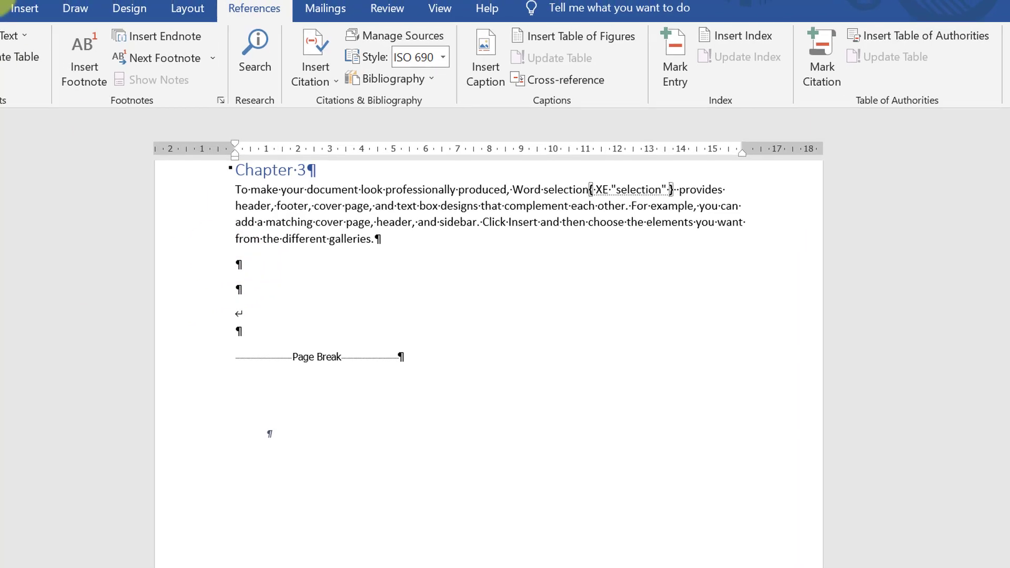
- Hide the formatting marks and index fields with Show/Hide ¶
left_click(47, 20)
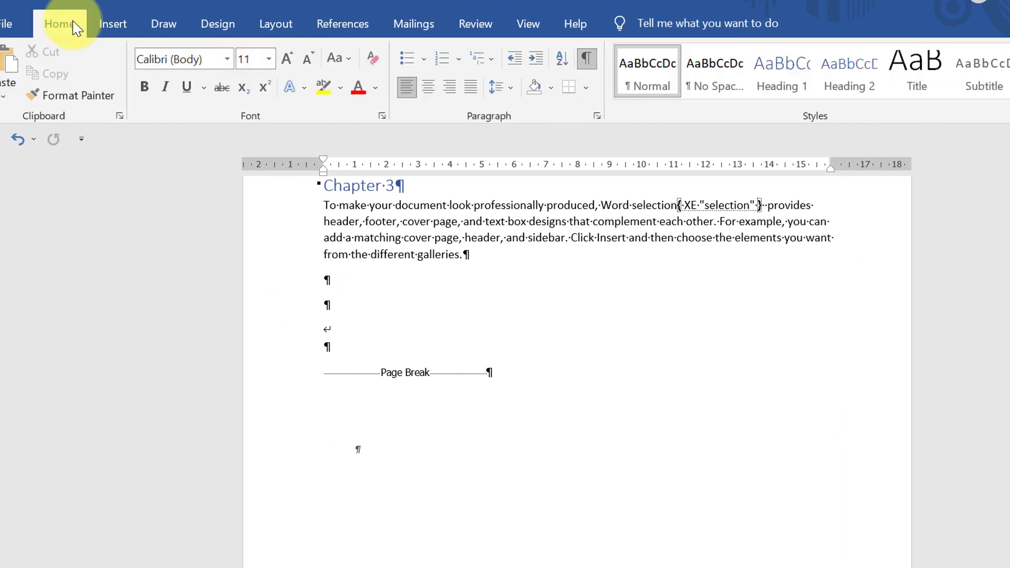
left_click(598, 69)
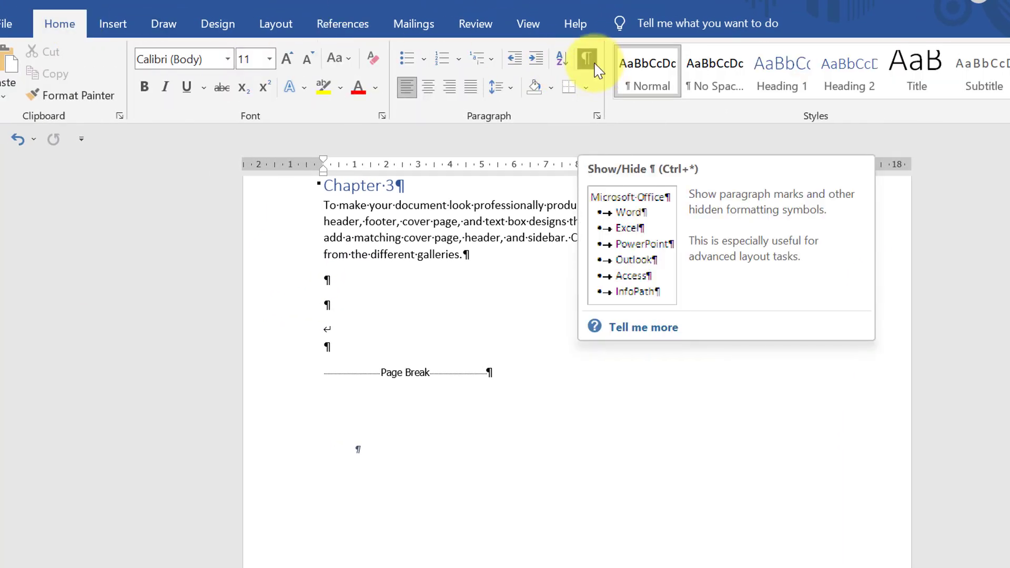
left_click(597, 68)
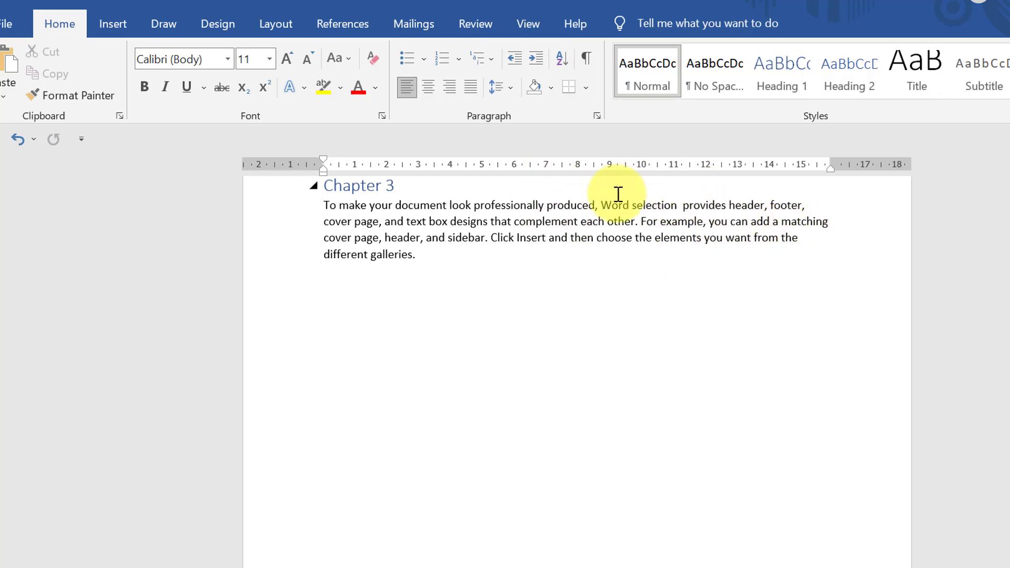
- Mark the word 'choose' as an index entry, then undo the last change
double_click(610, 242)
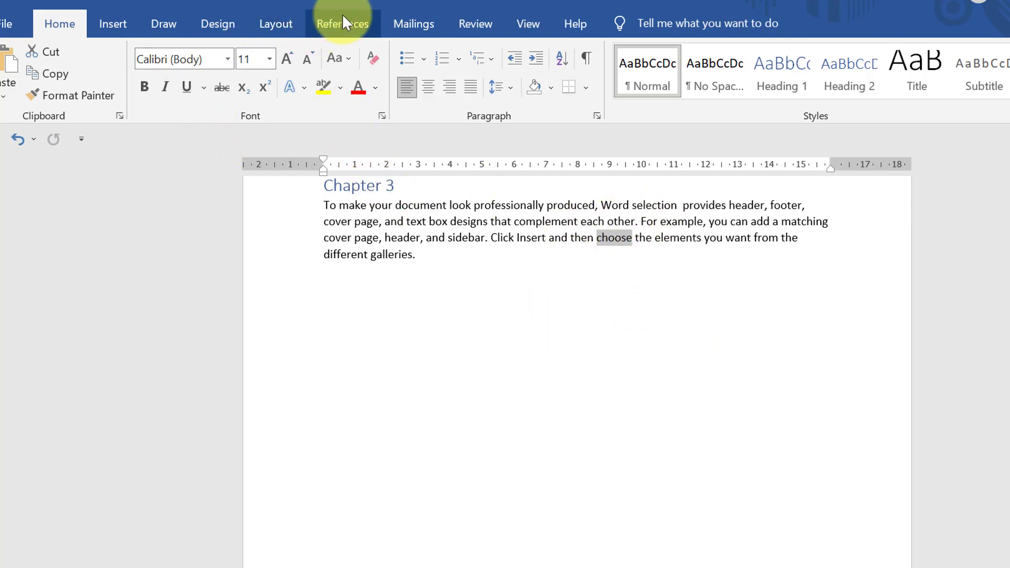
left_click(349, 27)
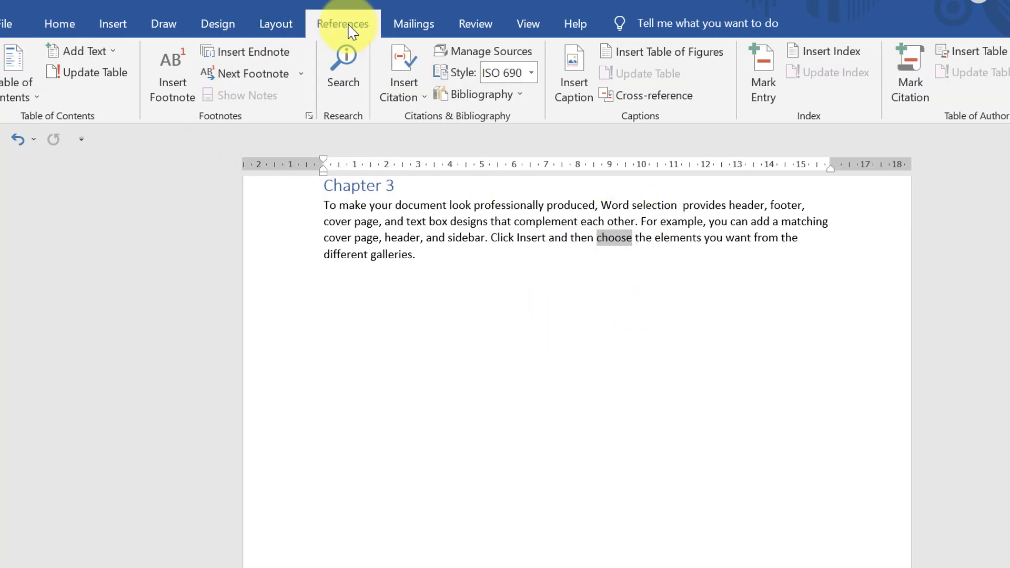
left_click(776, 95)
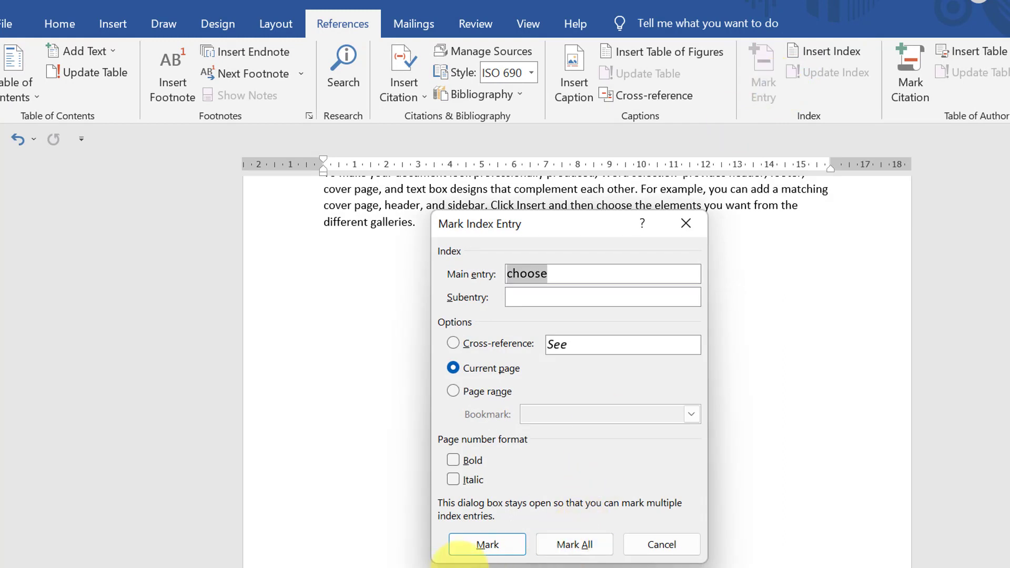
left_click(487, 545)
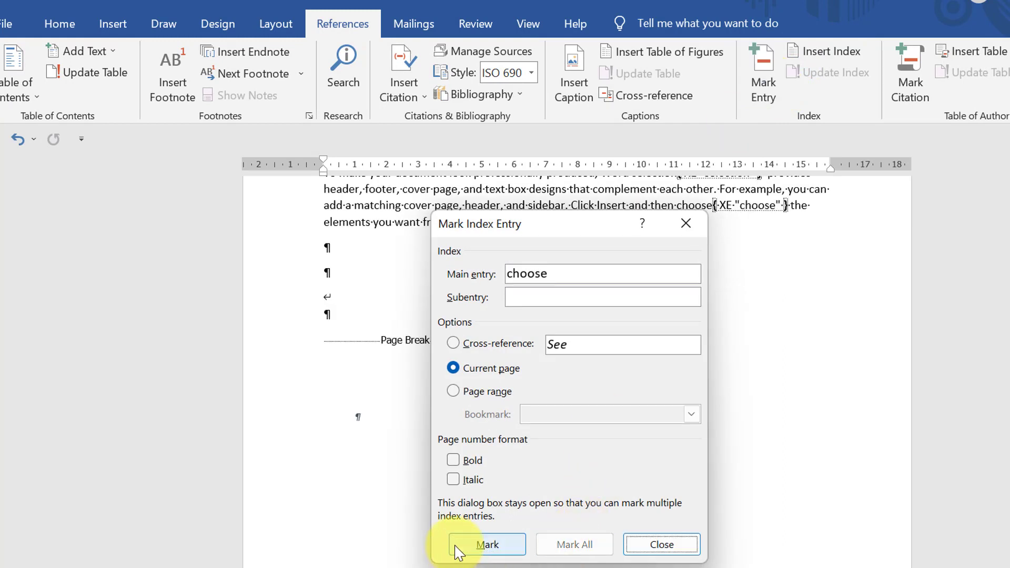
left_click(686, 223)
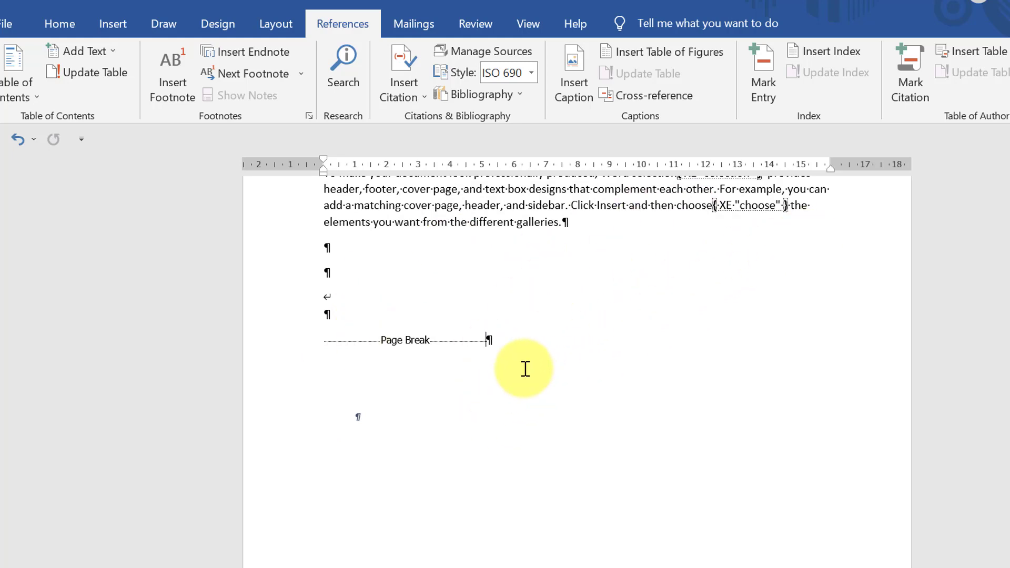
key("ctrl+z")
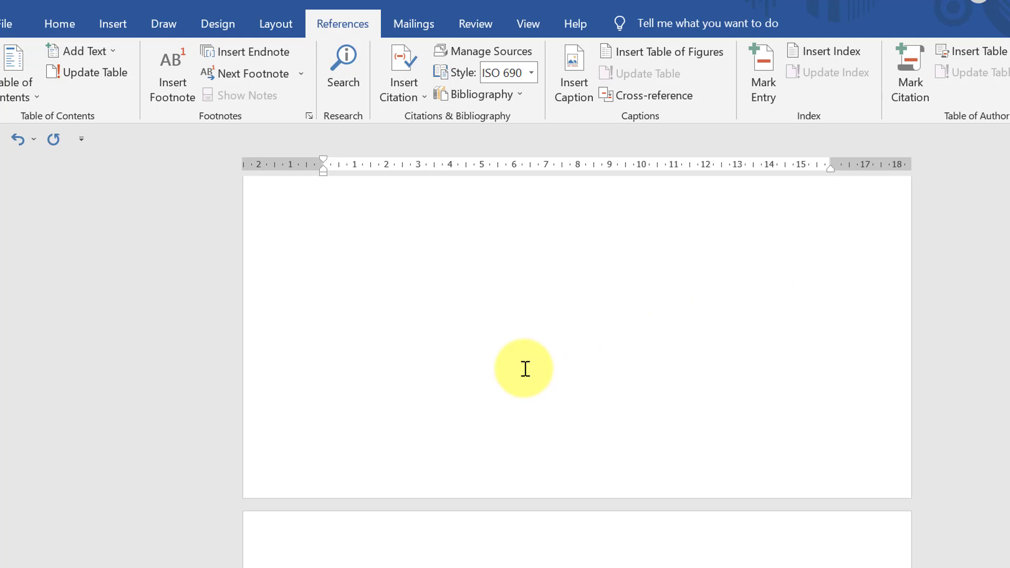
- Redo the undone changes and delete the text box again
key("ctrl+y")
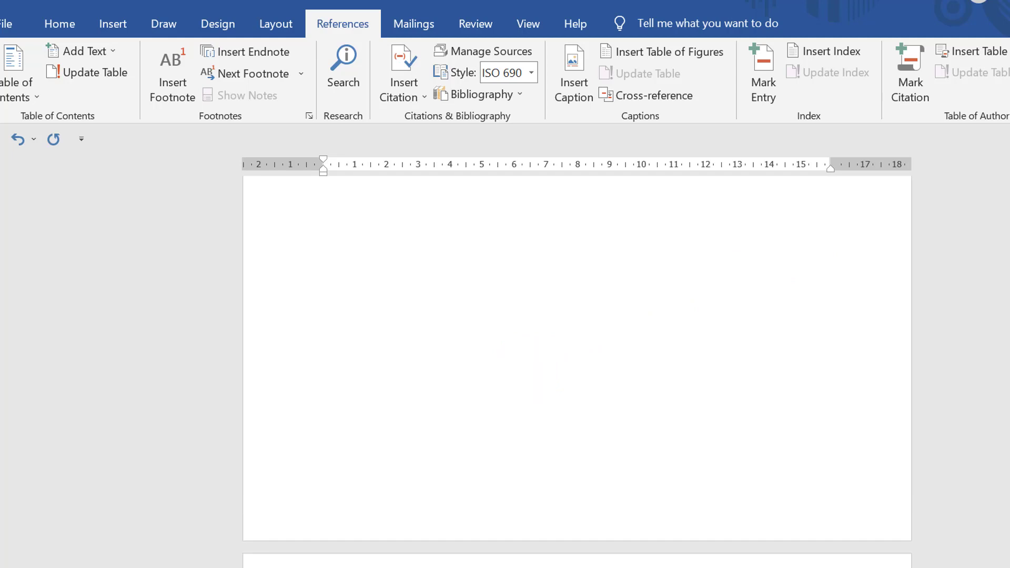
key("ctrl+y")
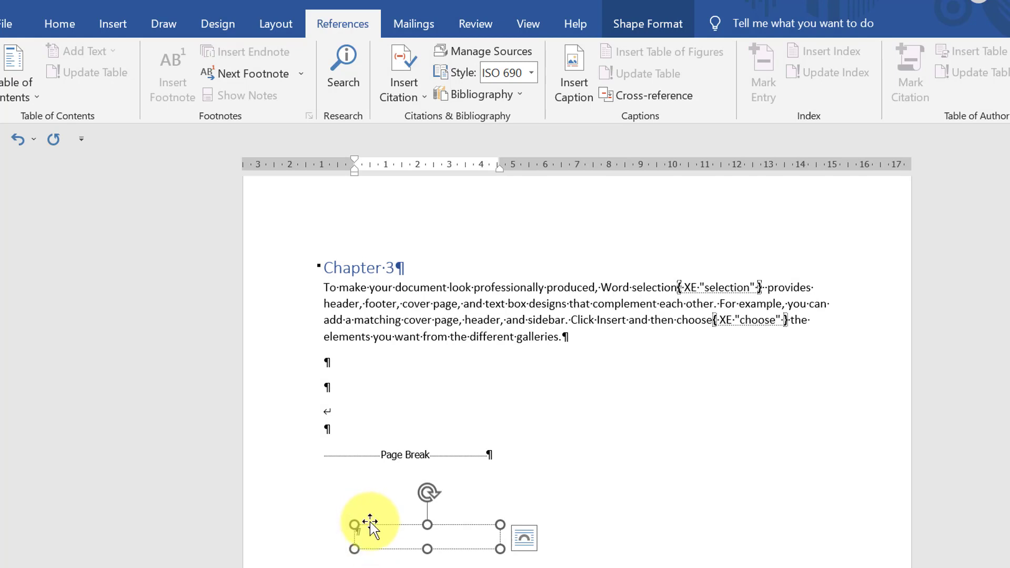
key("Delete")
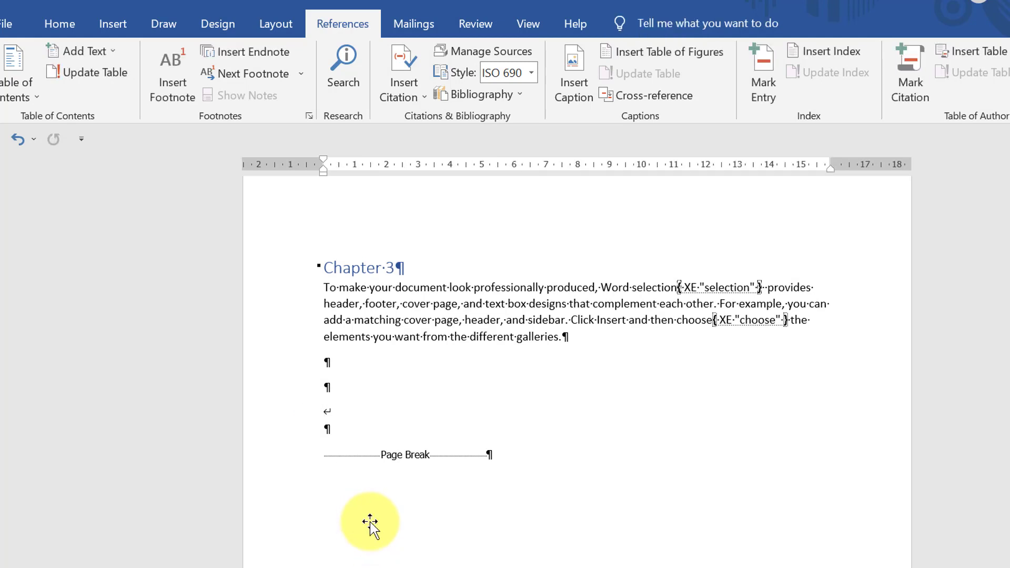
- Turn off Show/Hide ¶ so the XE fields and paragraph marks disappear
left_click(52, 22)
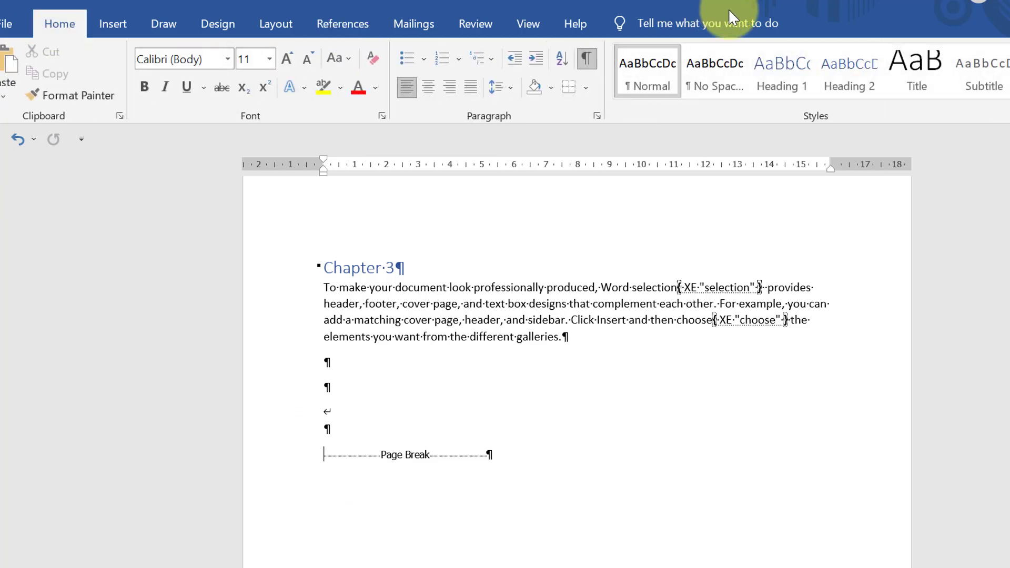
left_click(587, 58)
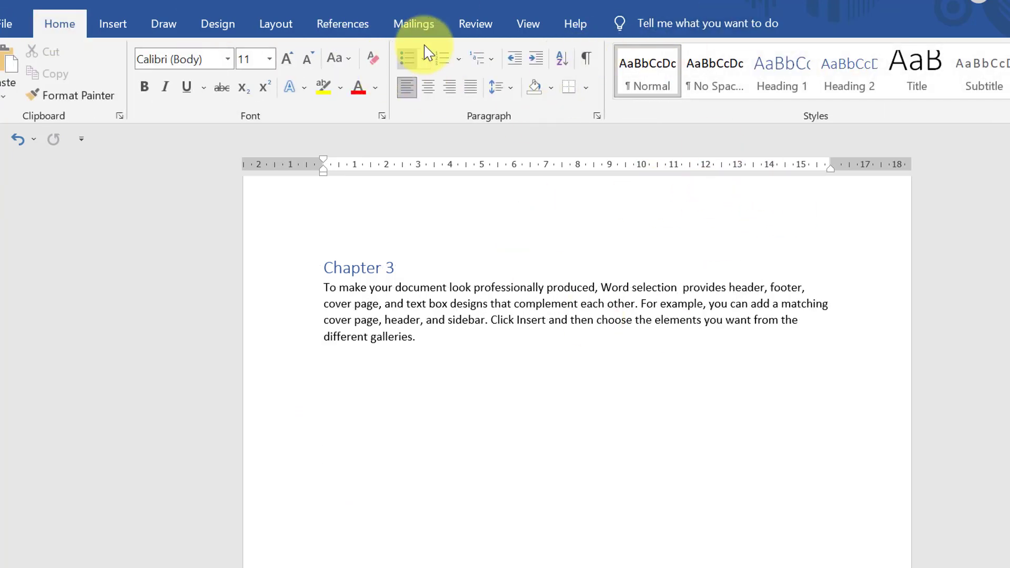
left_click(354, 24)
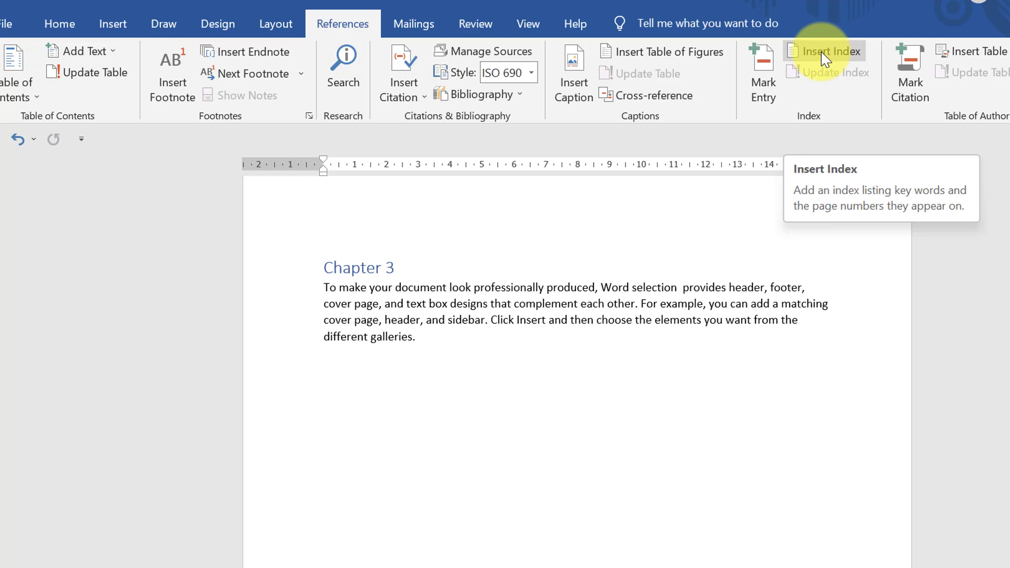
- Insert a one-column index below Chapter 3 showing 'choose, 2' and 'selection, 2'
left_click(825, 52)
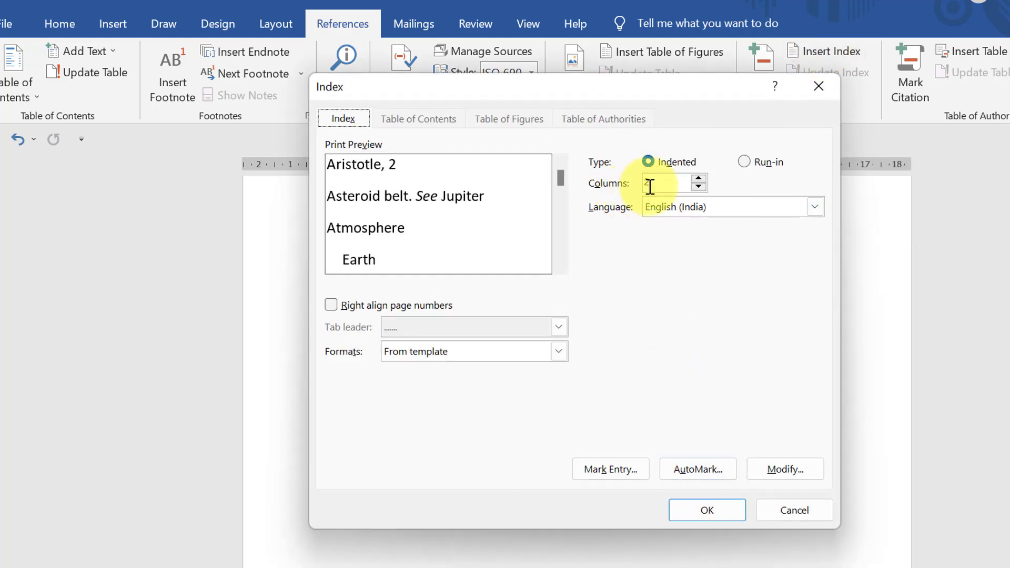
left_click(699, 179)
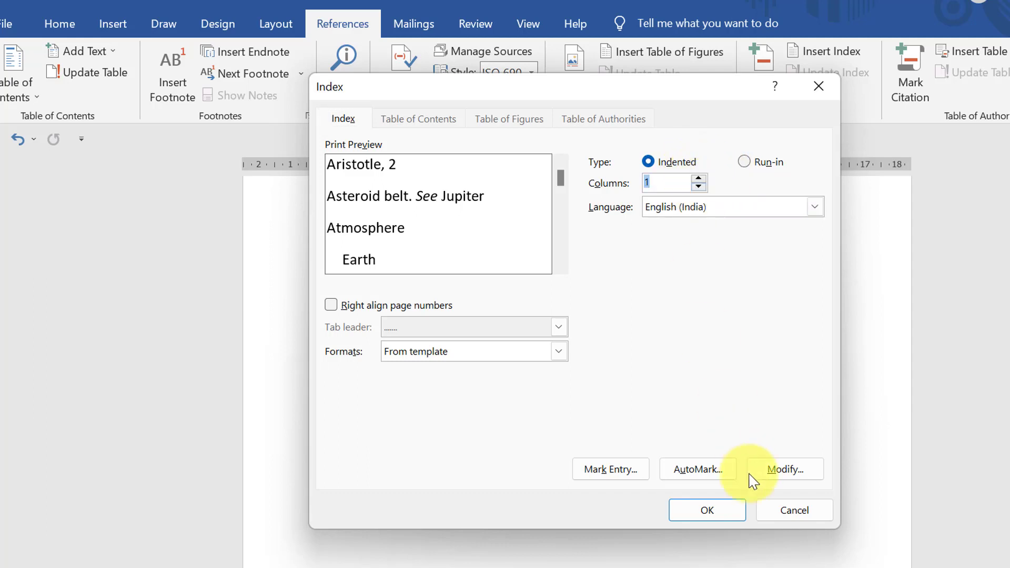
left_click(721, 518)
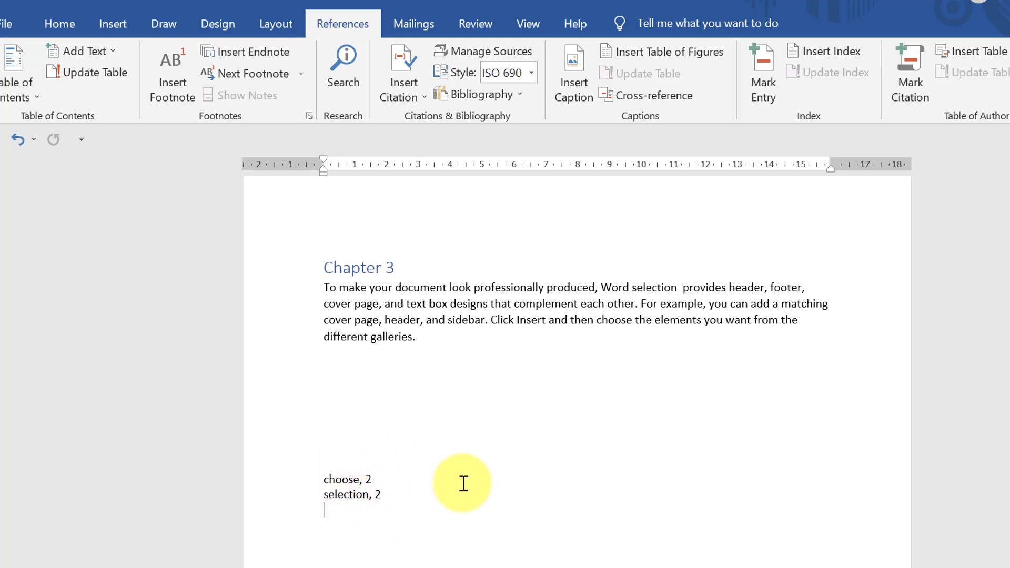
left_click(328, 481)
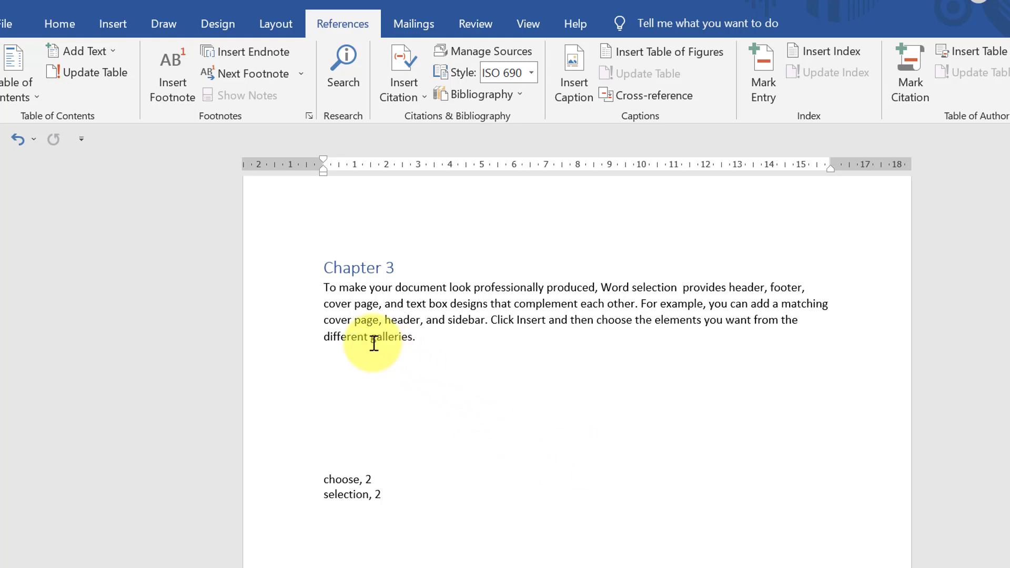
- Mark the word 'galleries.' in the Chapter 3 paragraph as an index entry
left_click_drag(388, 339, 421, 340)
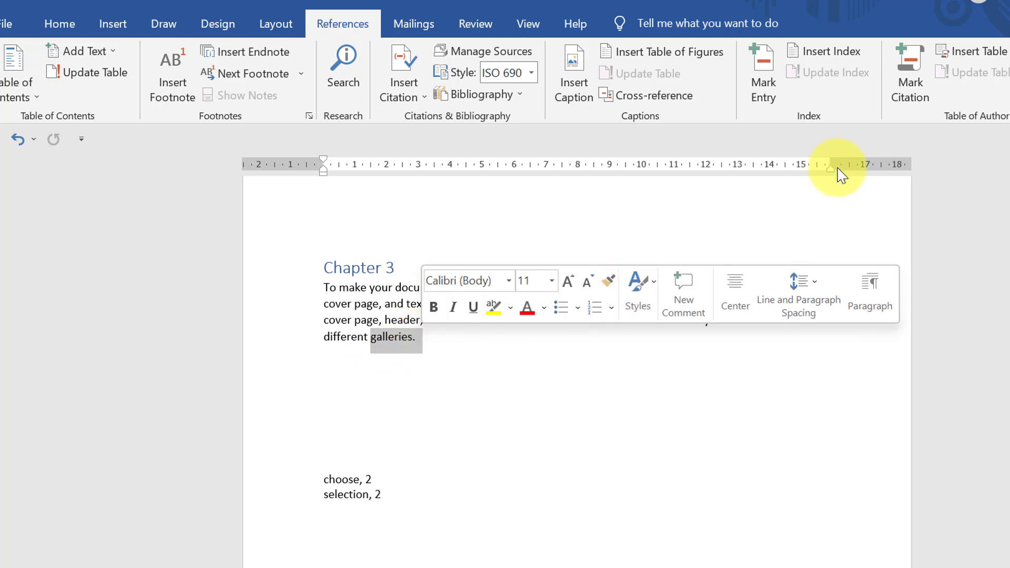
left_click(763, 94)
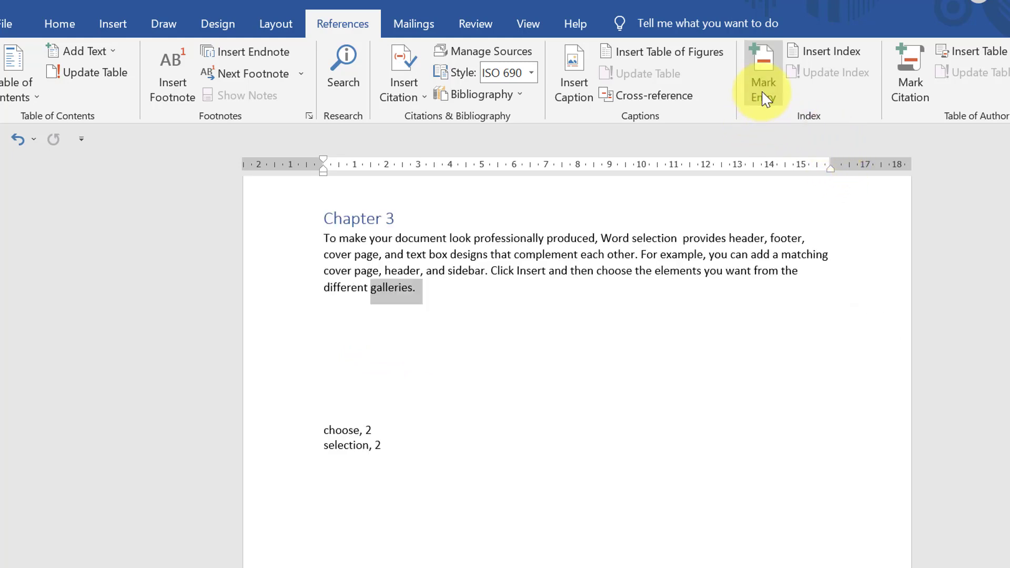
left_click(514, 458)
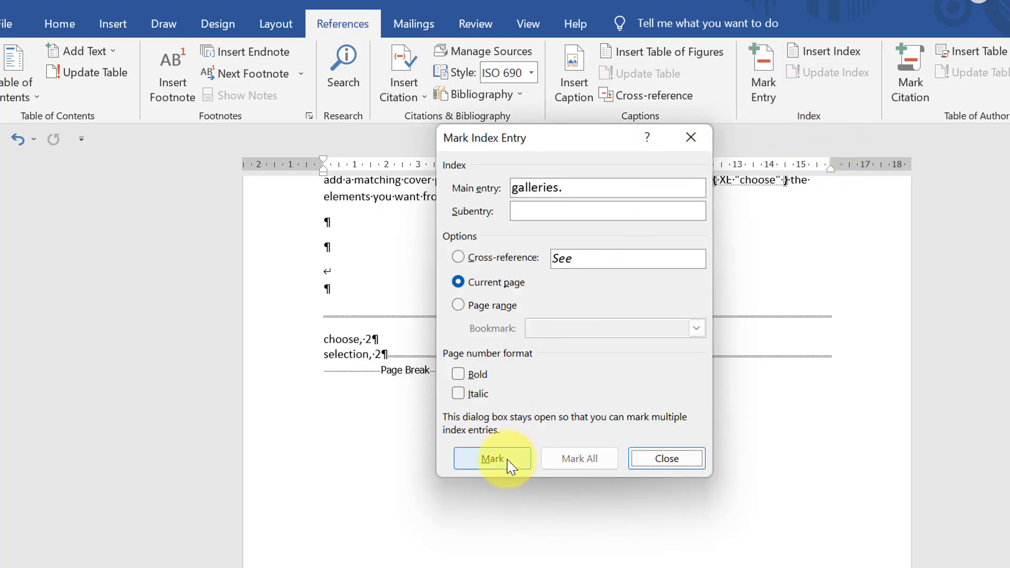
left_click(655, 459)
- Hide formatting marks and update the index so it lists 'galleries., 2'
left_click(49, 16)
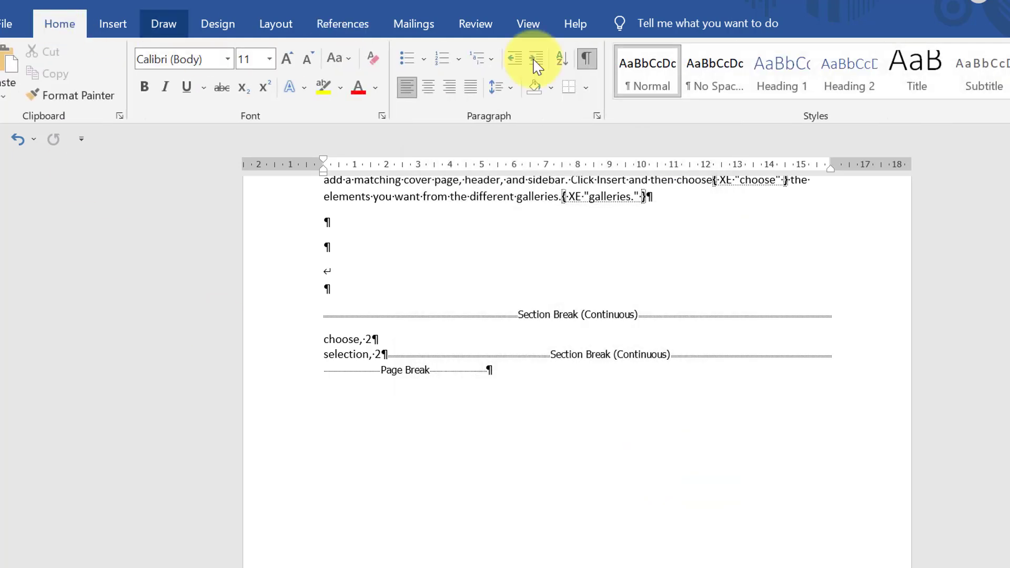
left_click(590, 61)
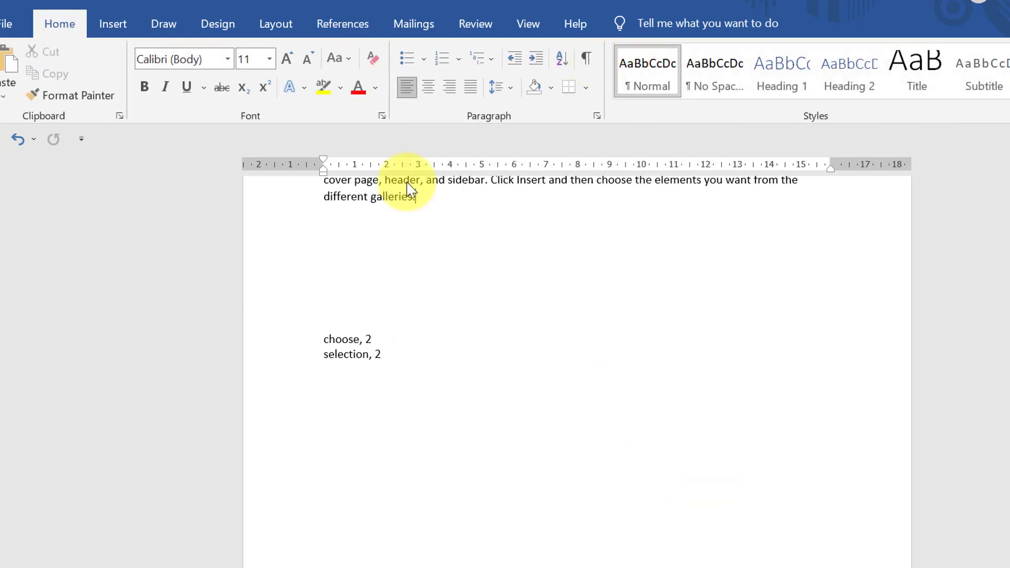
left_click_drag(326, 350, 323, 339)
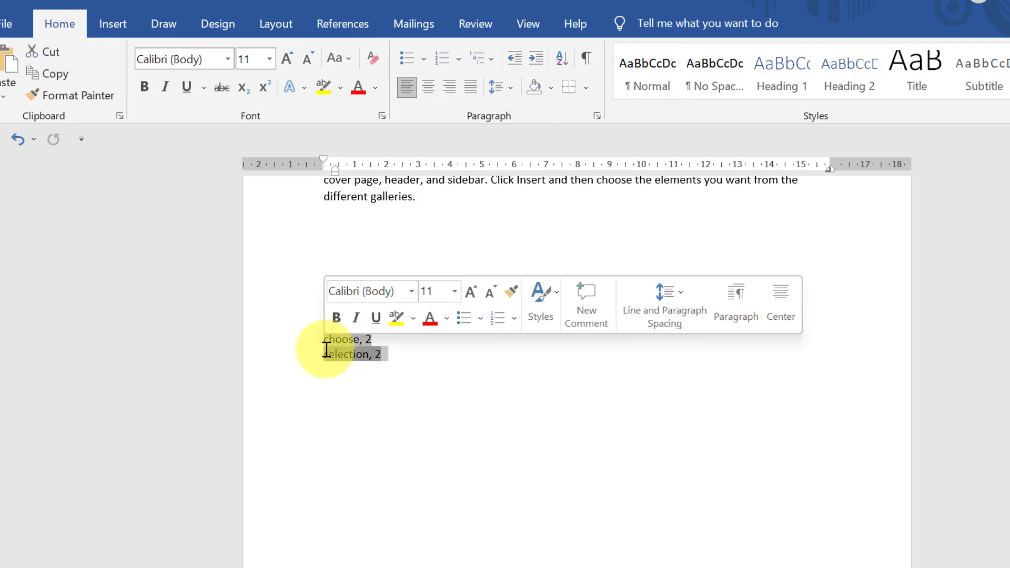
left_click(363, 32)
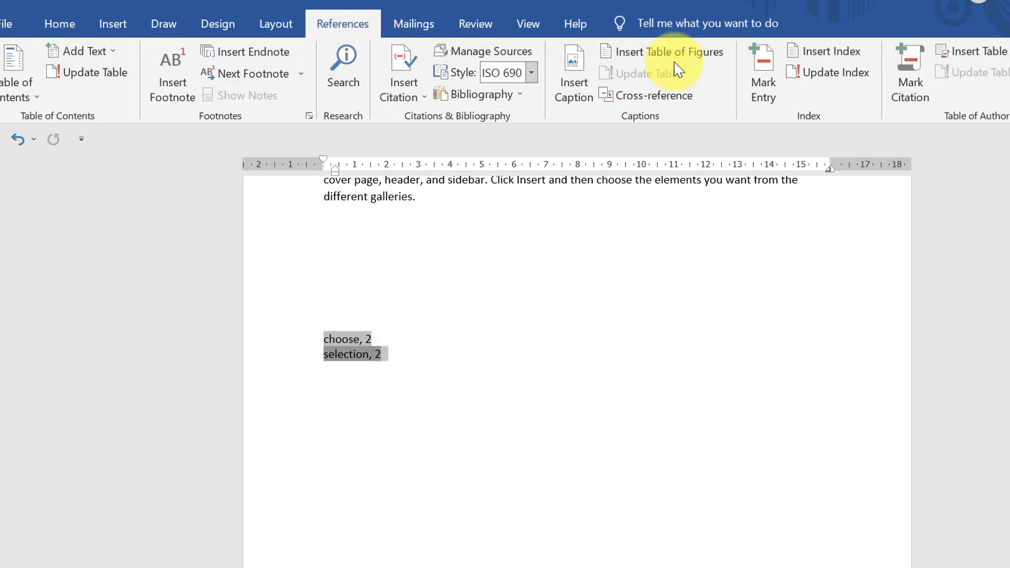
left_click(810, 79)
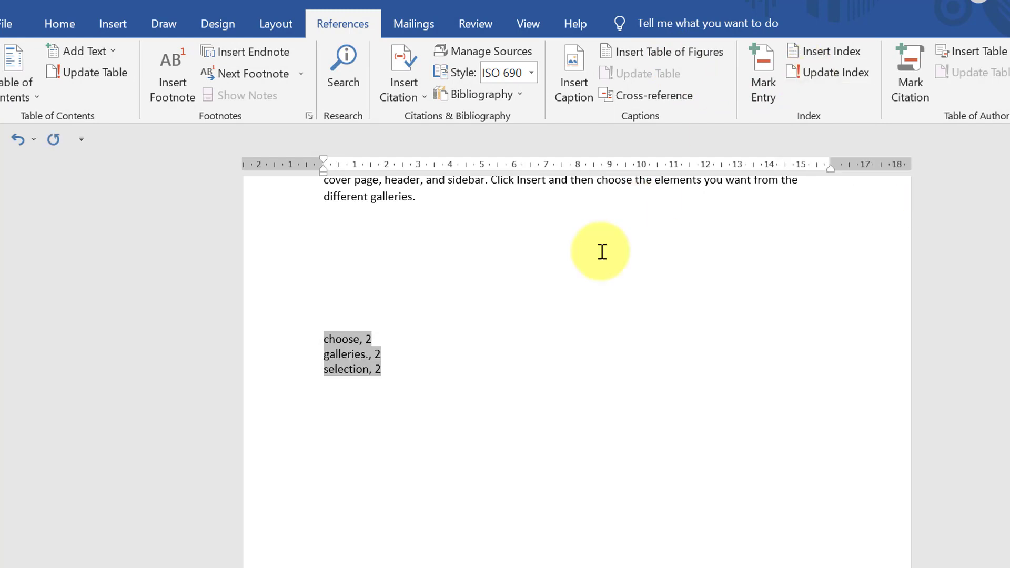
left_click(458, 376)
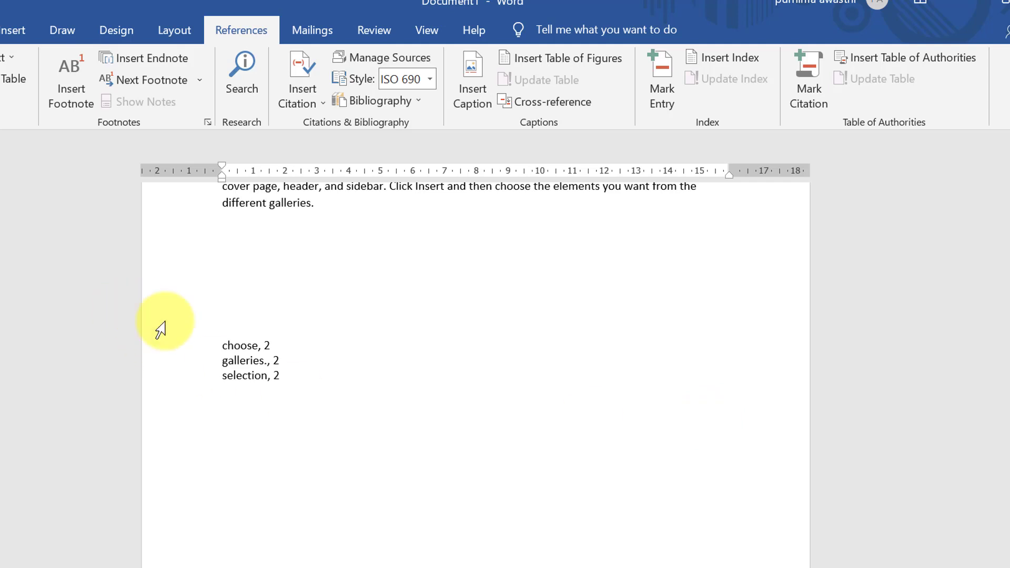
- Delete the index lines below the Chapter 3 paragraph and return to Chapter 3
left_click_drag(222, 345, 279, 389)
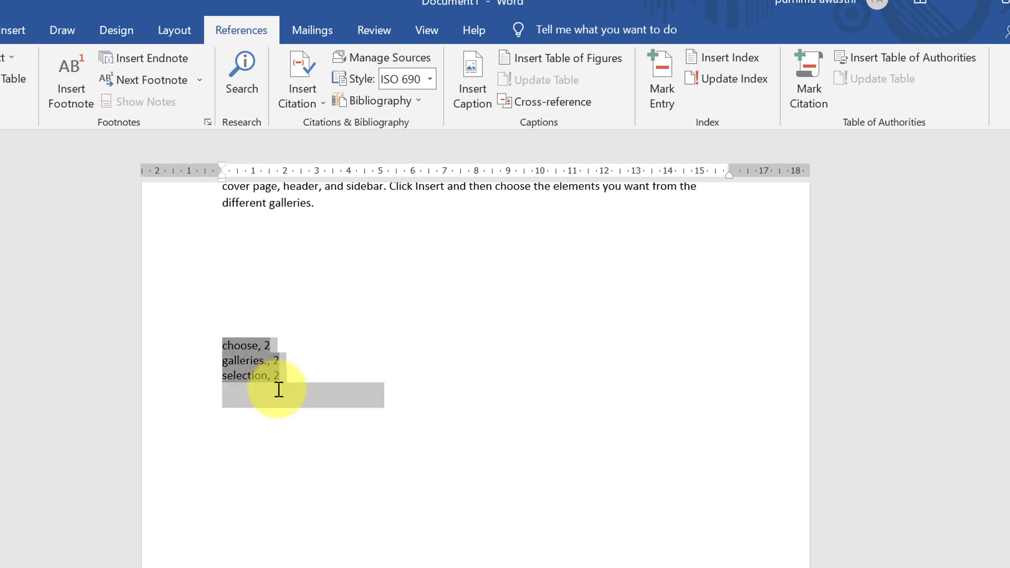
key("Delete")
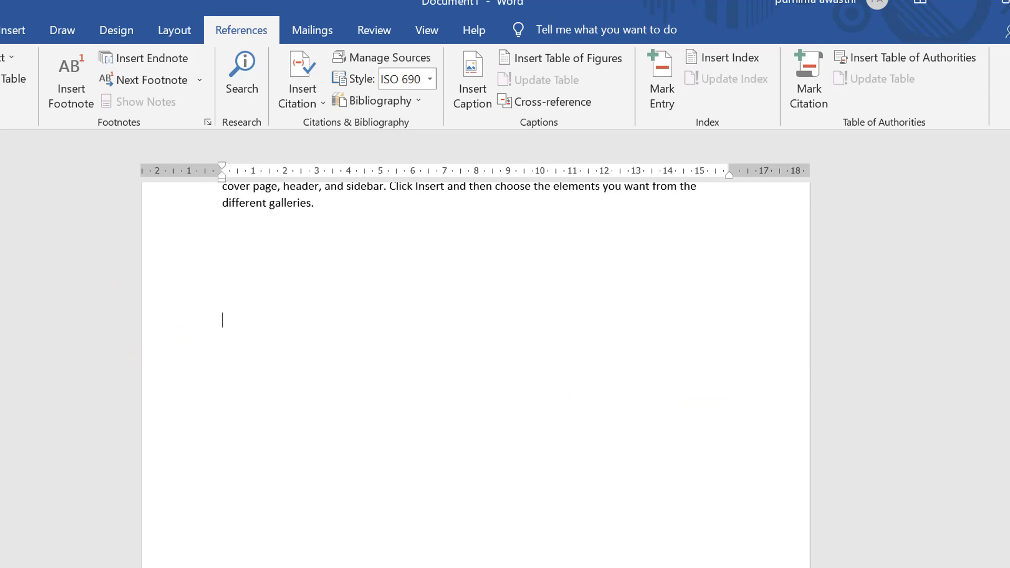
scroll(475, 368, "down", 1)
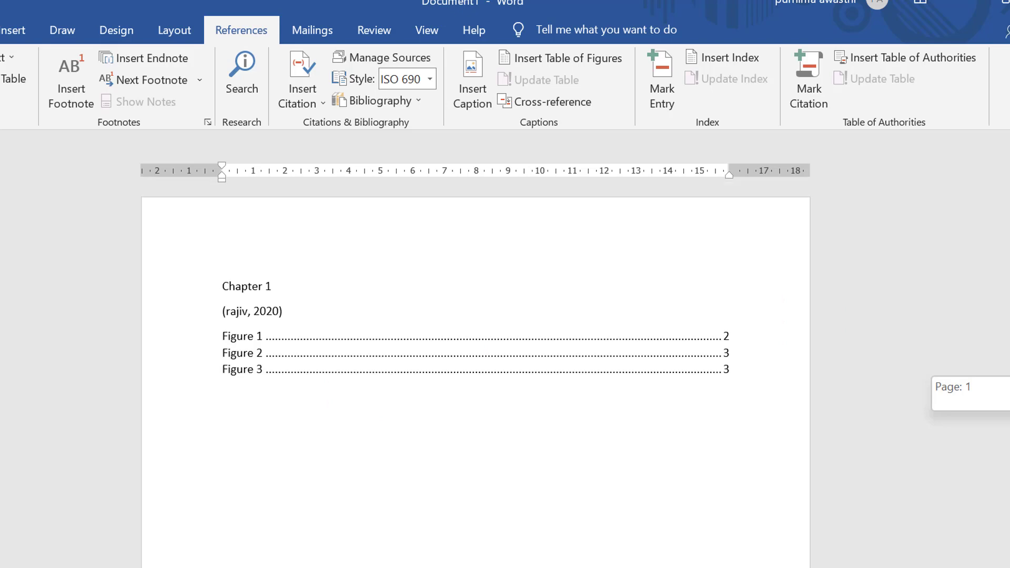
scroll(476, 337, "down", 5)
scroll(476, 369, "down", 3)
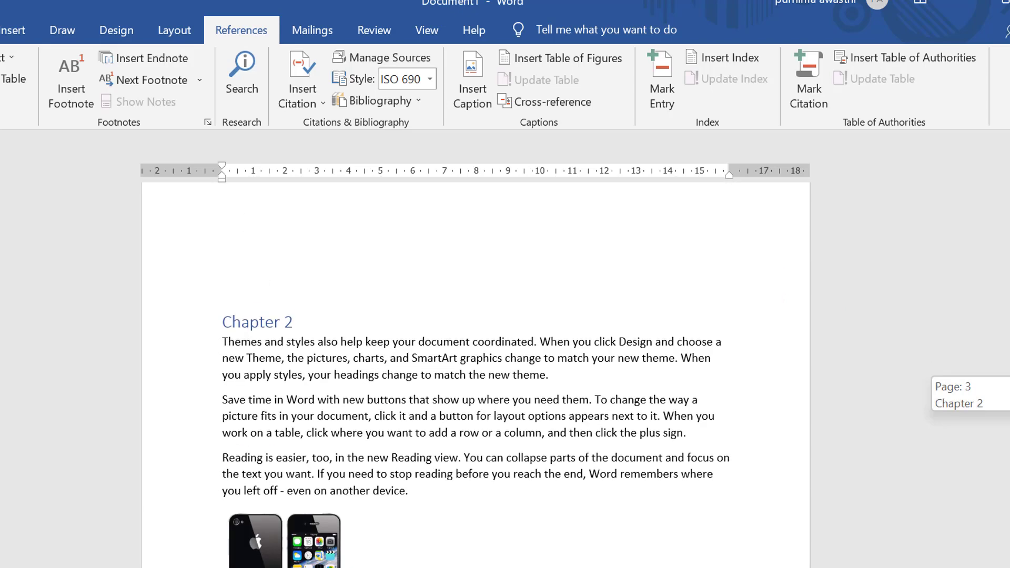
scroll(476, 368, "down", 3)
scroll(476, 368, "down", 5)
scroll(476, 368, "down", 1)
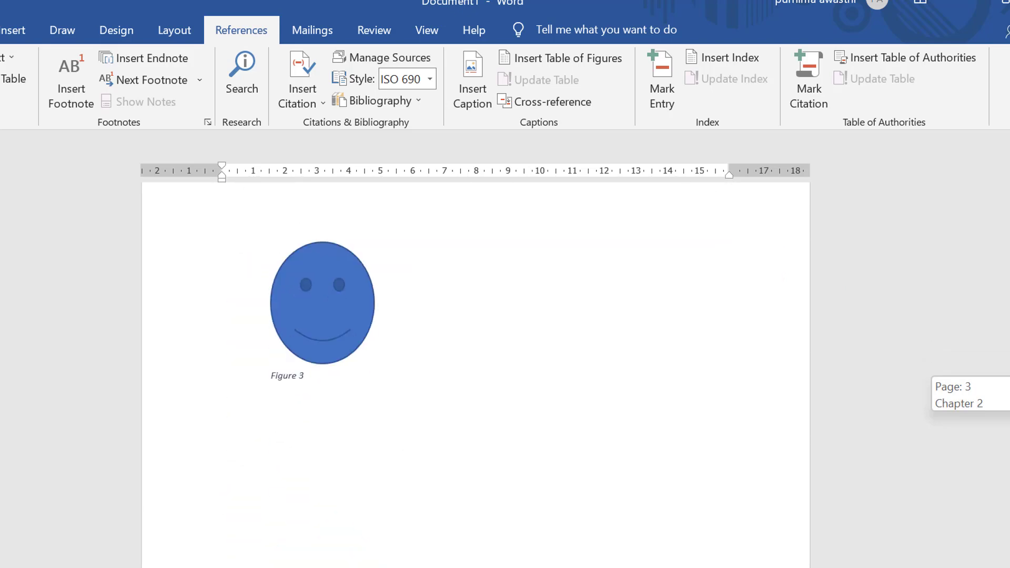
scroll(476, 368, "up", 10)
scroll(475, 369, "down", 5)
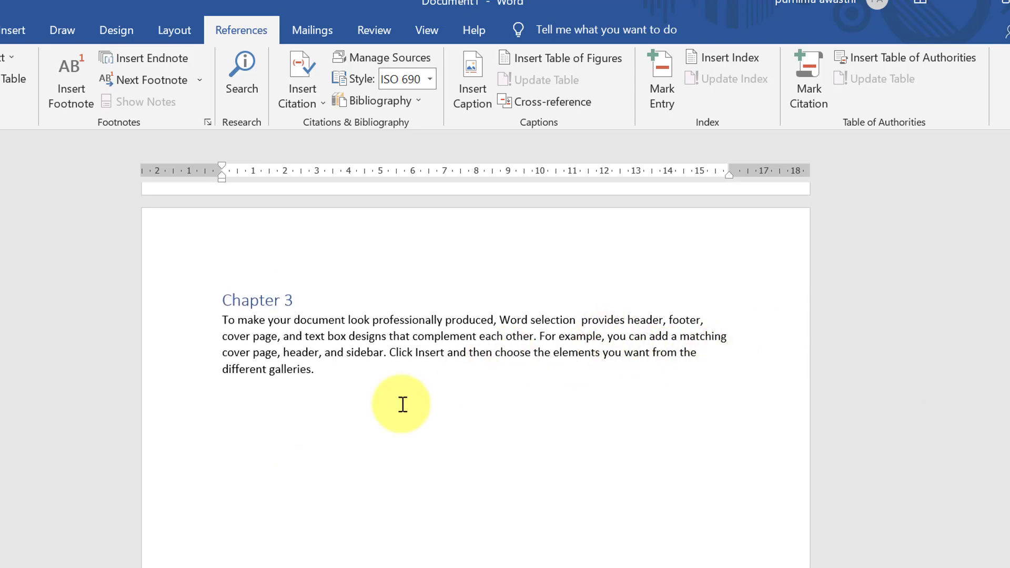
- Add an empty line after the paragraph and mark 'provides' as a Cases citation
left_click(365, 372)
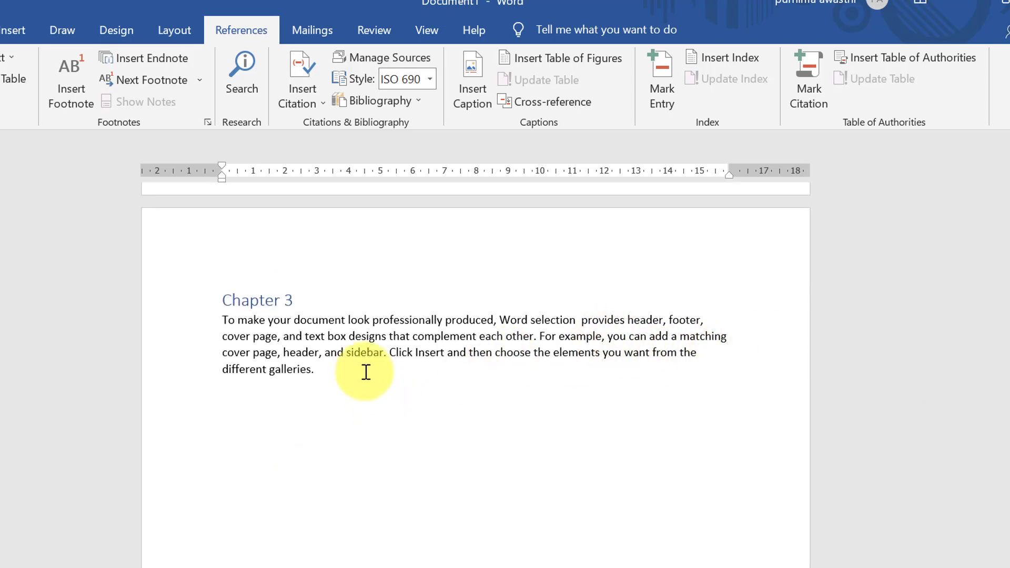
key("Return")
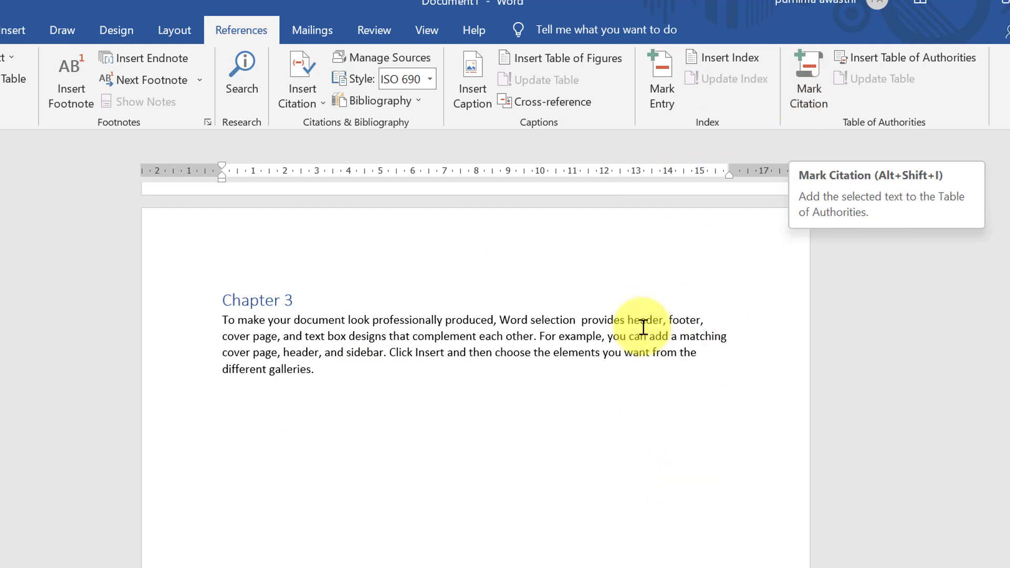
double_click(611, 320)
left_click(810, 97)
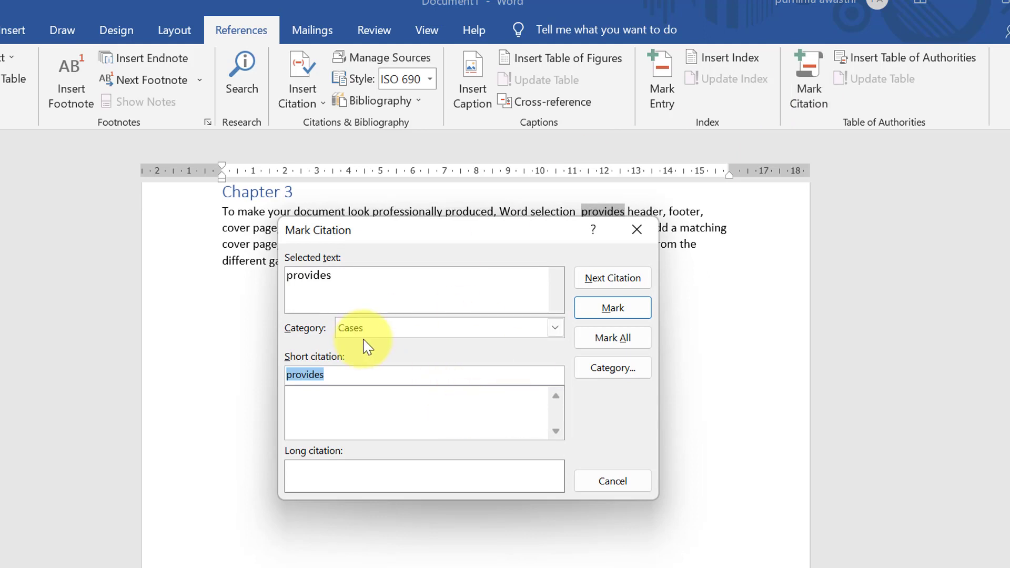
left_click(613, 308)
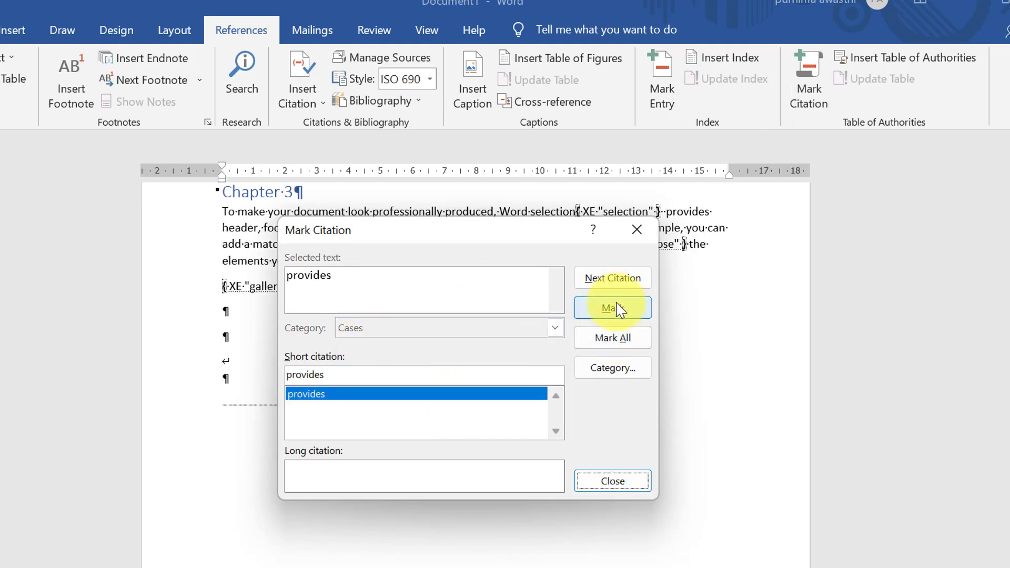
left_click(613, 481)
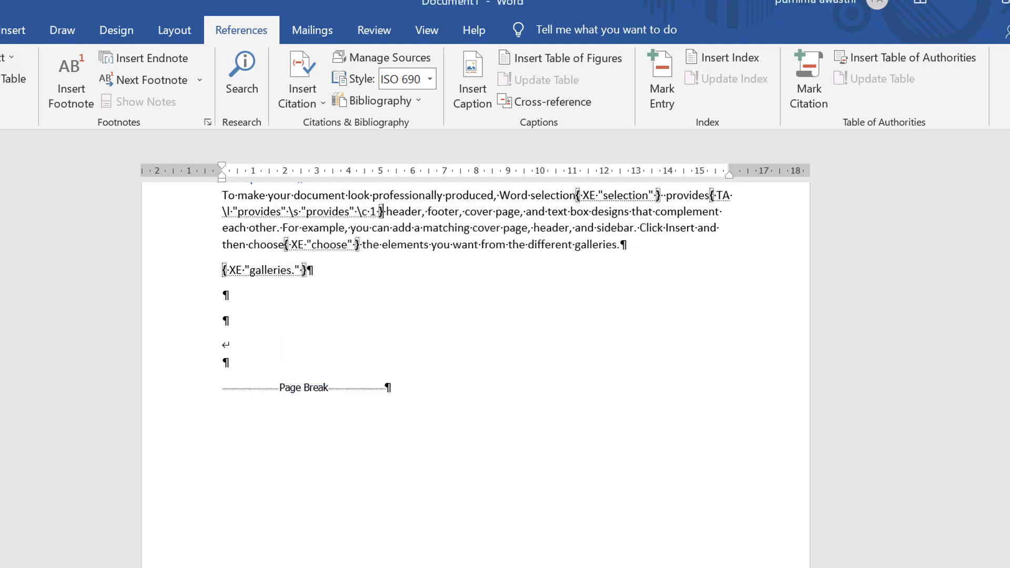
left_click(1, 30)
left_click(484, 64)
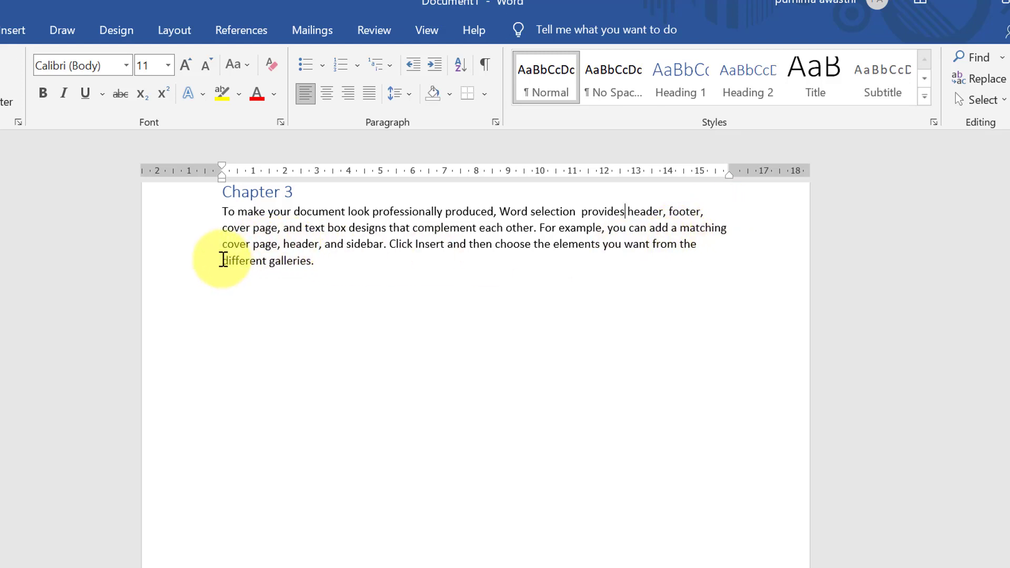
- Mark 'different' as a Cases citation and hide the formatting marks again
left_click_drag(223, 260, 266, 260)
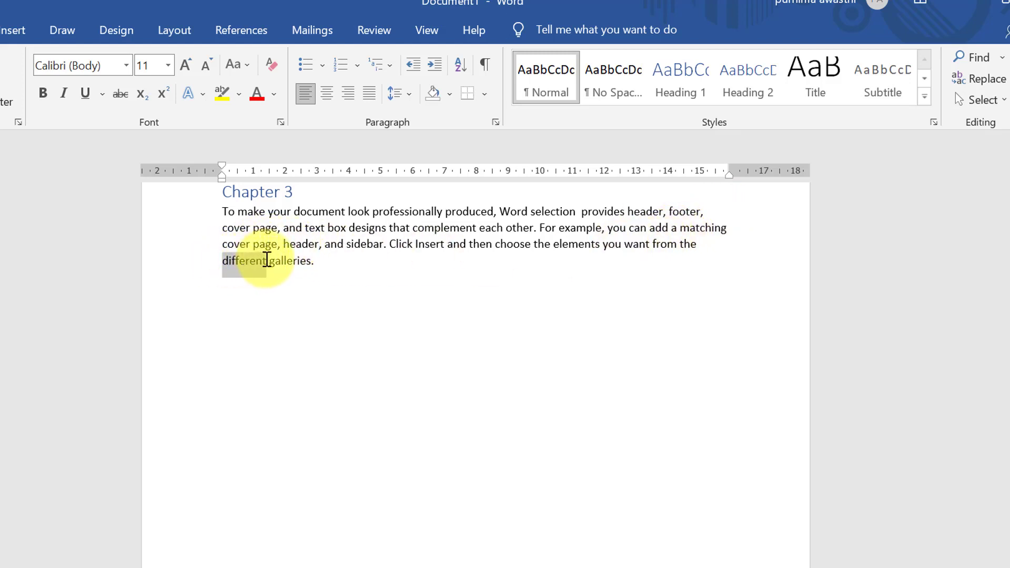
left_click(241, 30)
left_click(813, 92)
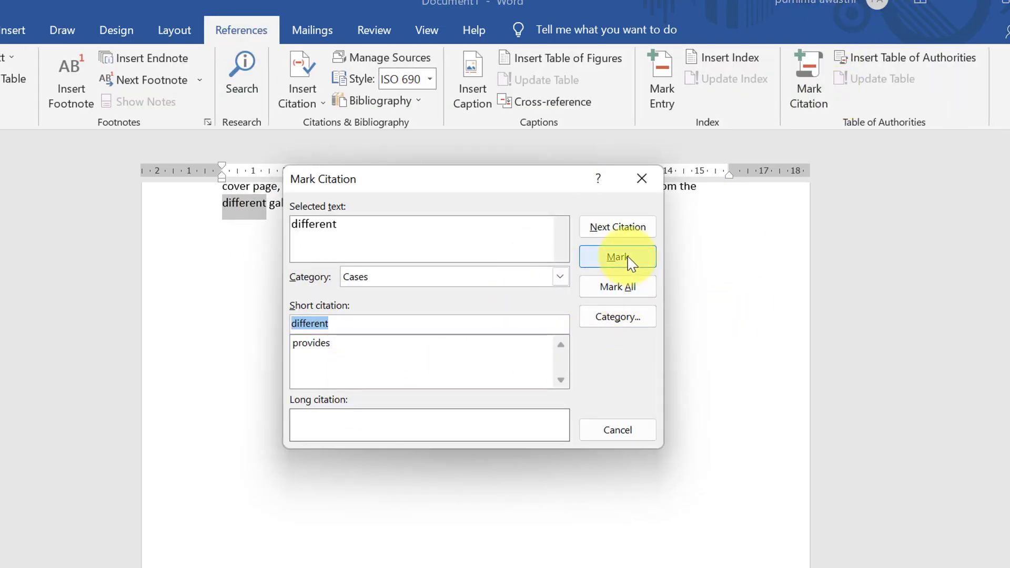
left_click(620, 258)
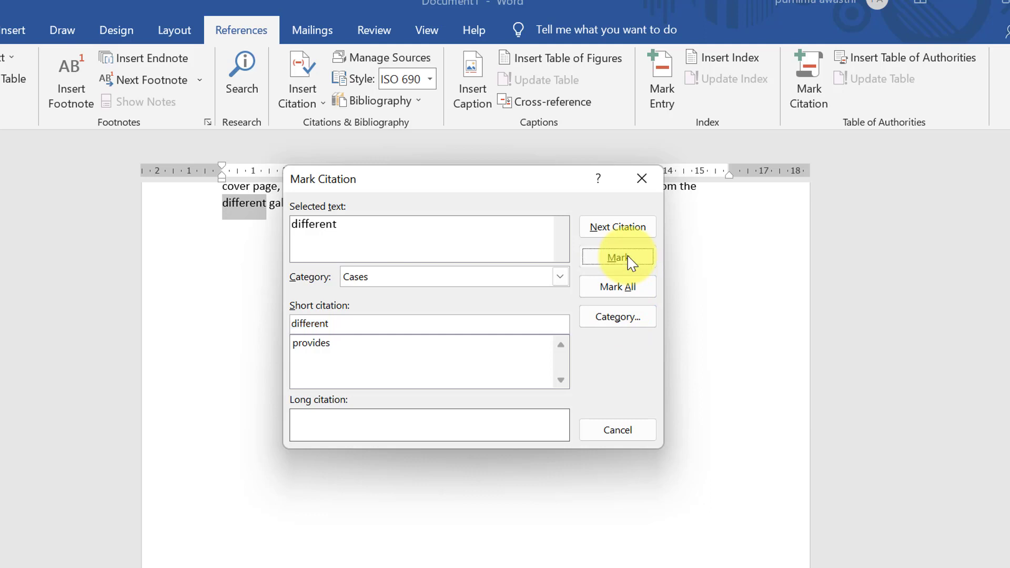
left_click(647, 174)
key("alt+h")
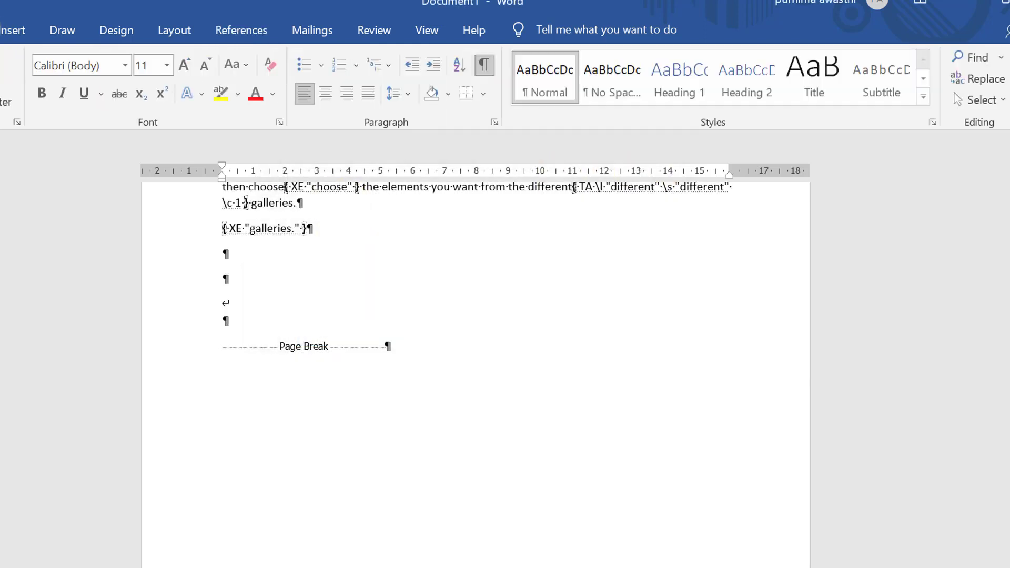
left_click(485, 64)
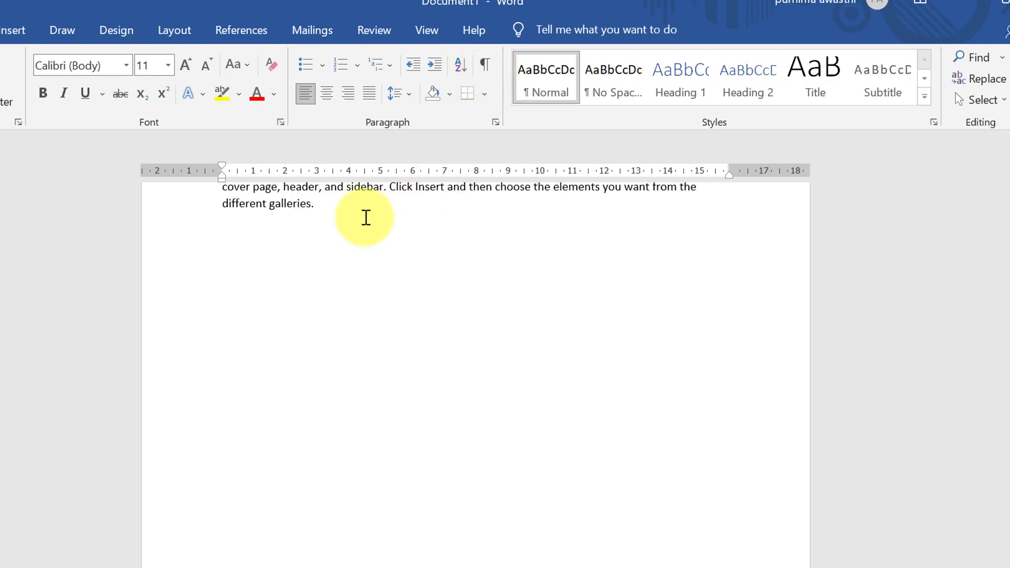
- Insert a Cases table of authorities on the empty line listing 'different' and 'provides' on page 2
key("BackSpace")
left_click(246, 30)
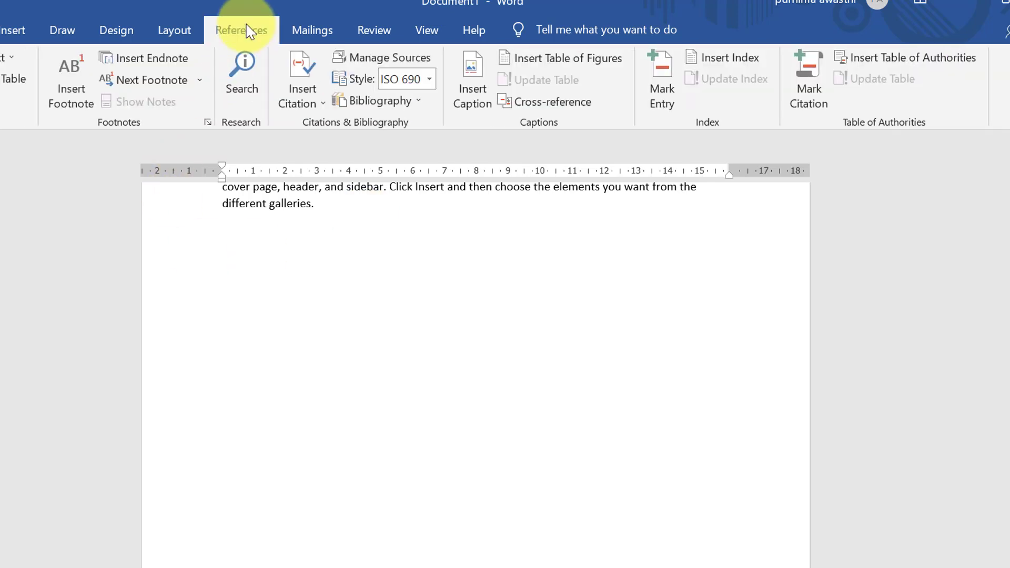
left_click(914, 75)
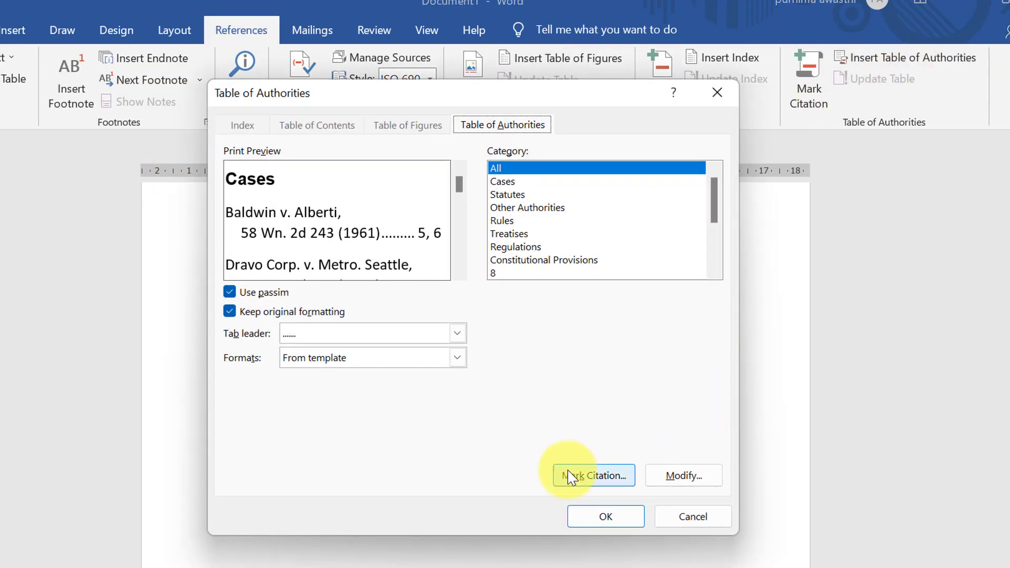
left_click(586, 522)
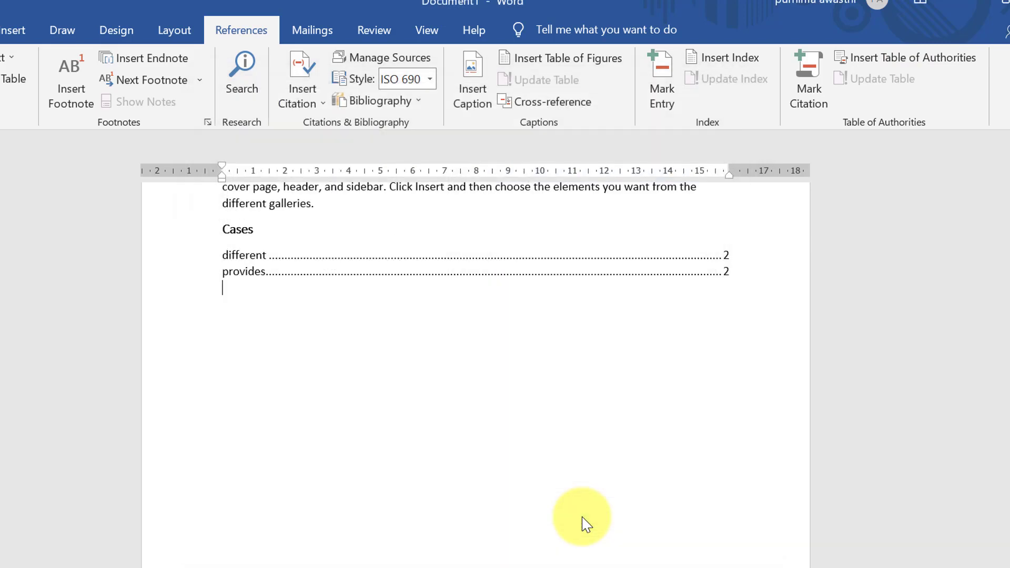